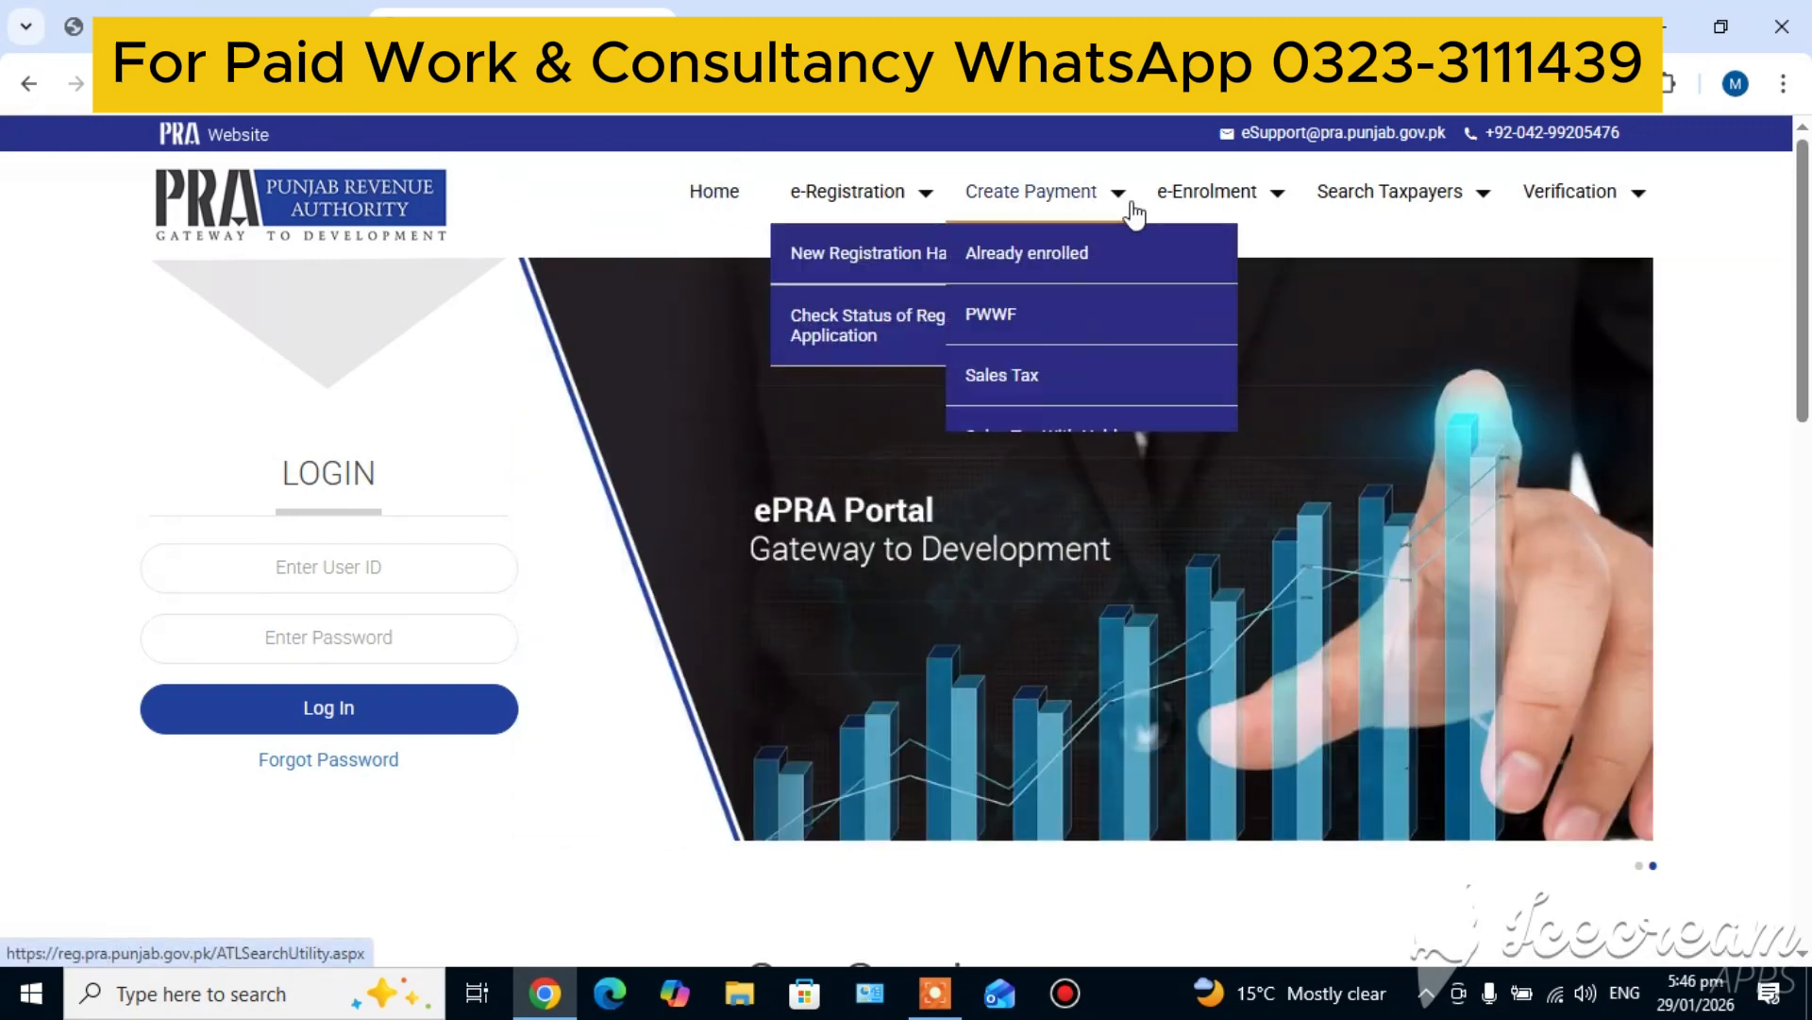
Open the new registration option for taxpayers having an NTN and start a New Registration form in PRA Iris
mouse_move(827, 210)
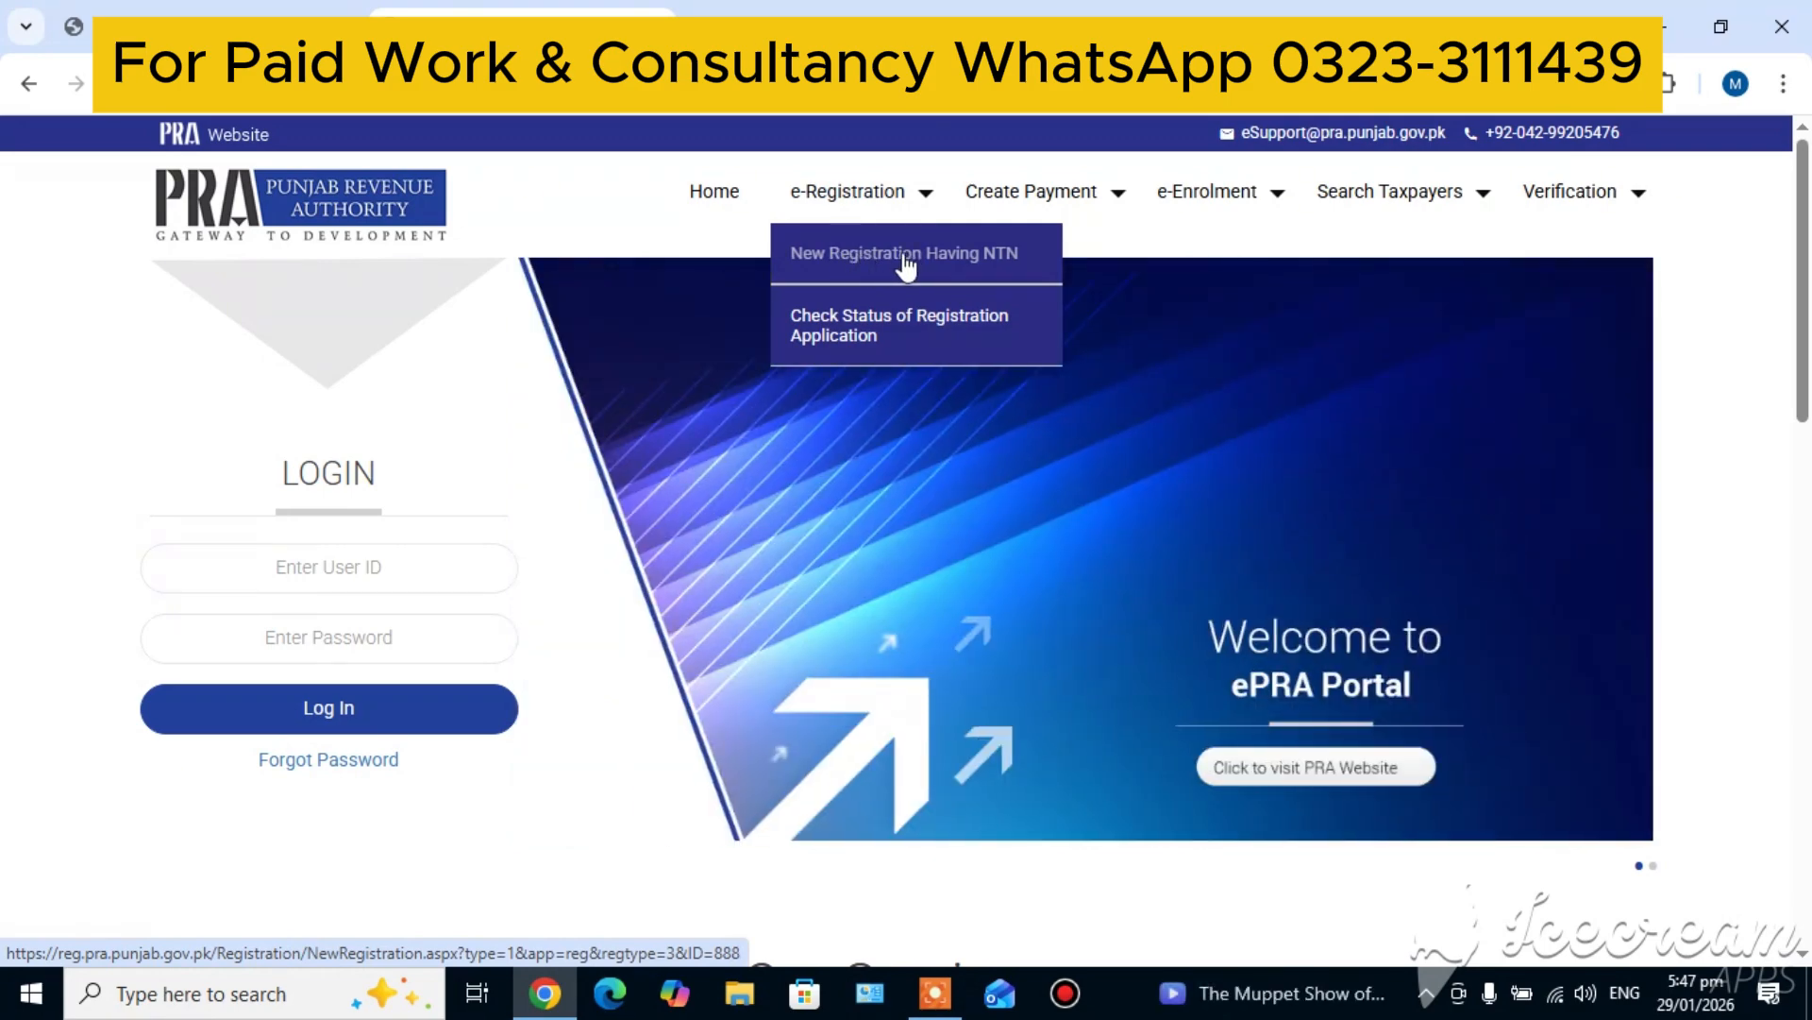
left_click(907, 266)
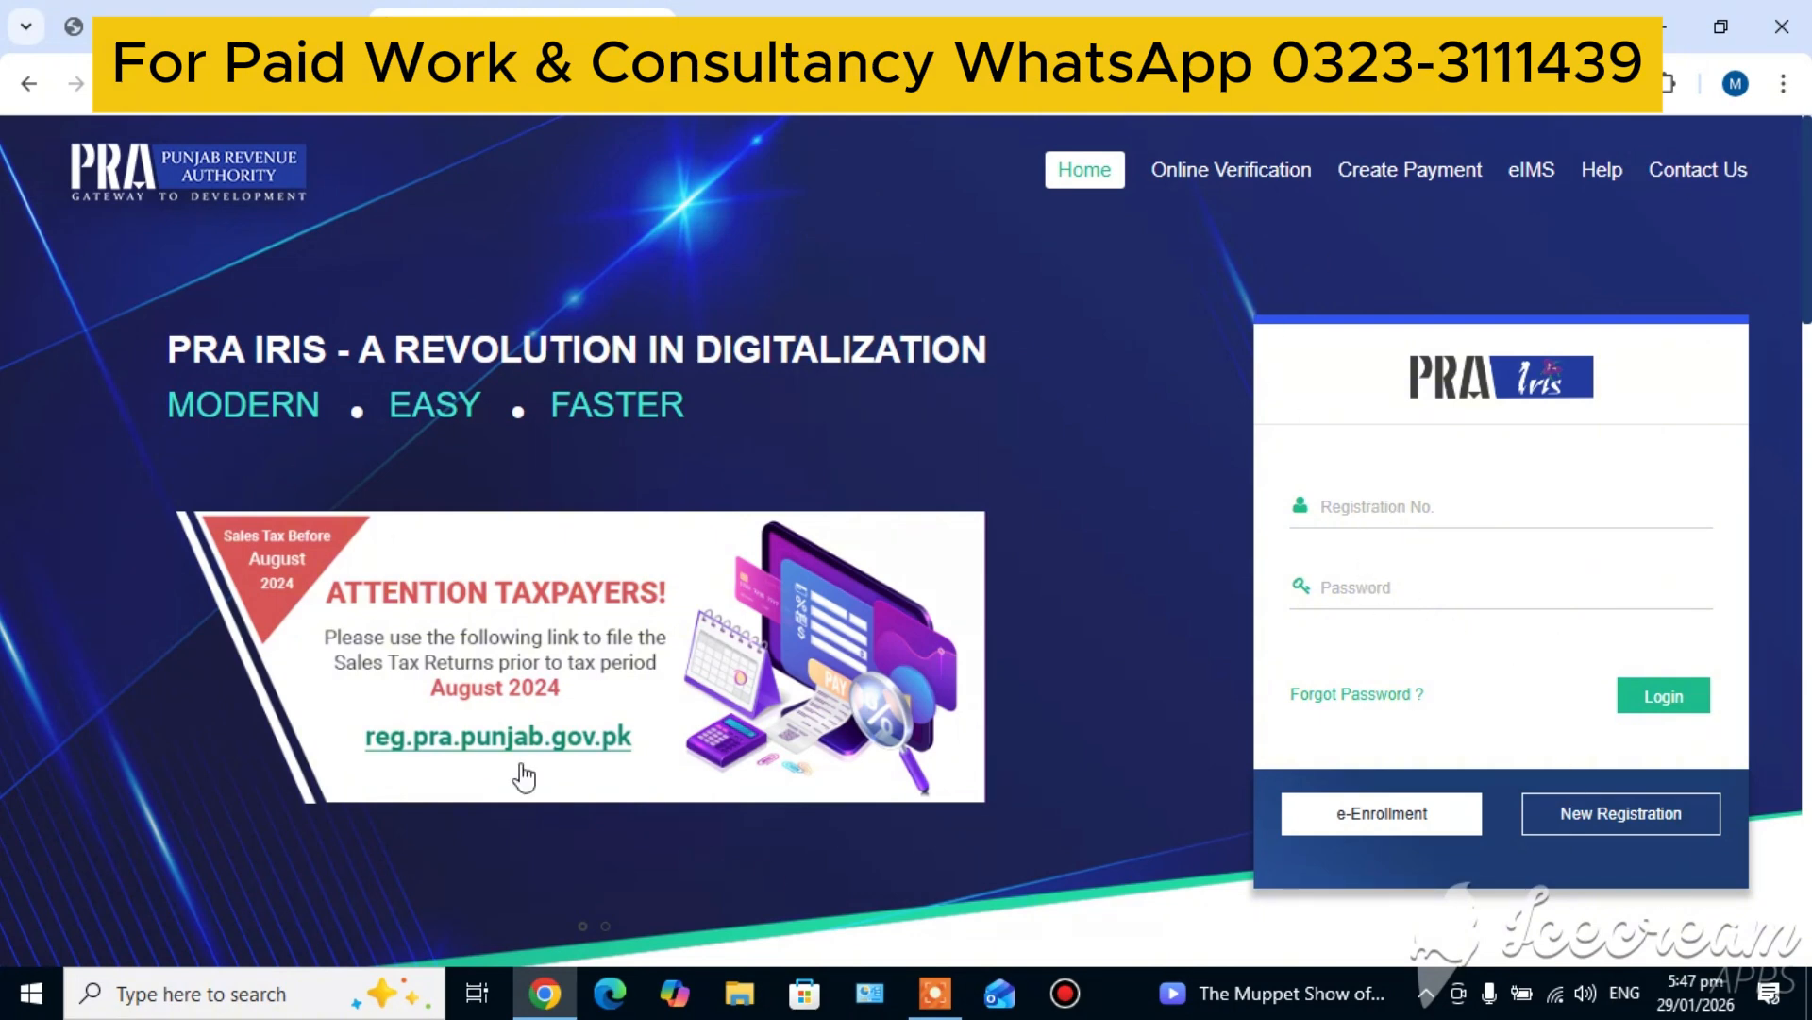
left_click(1615, 828)
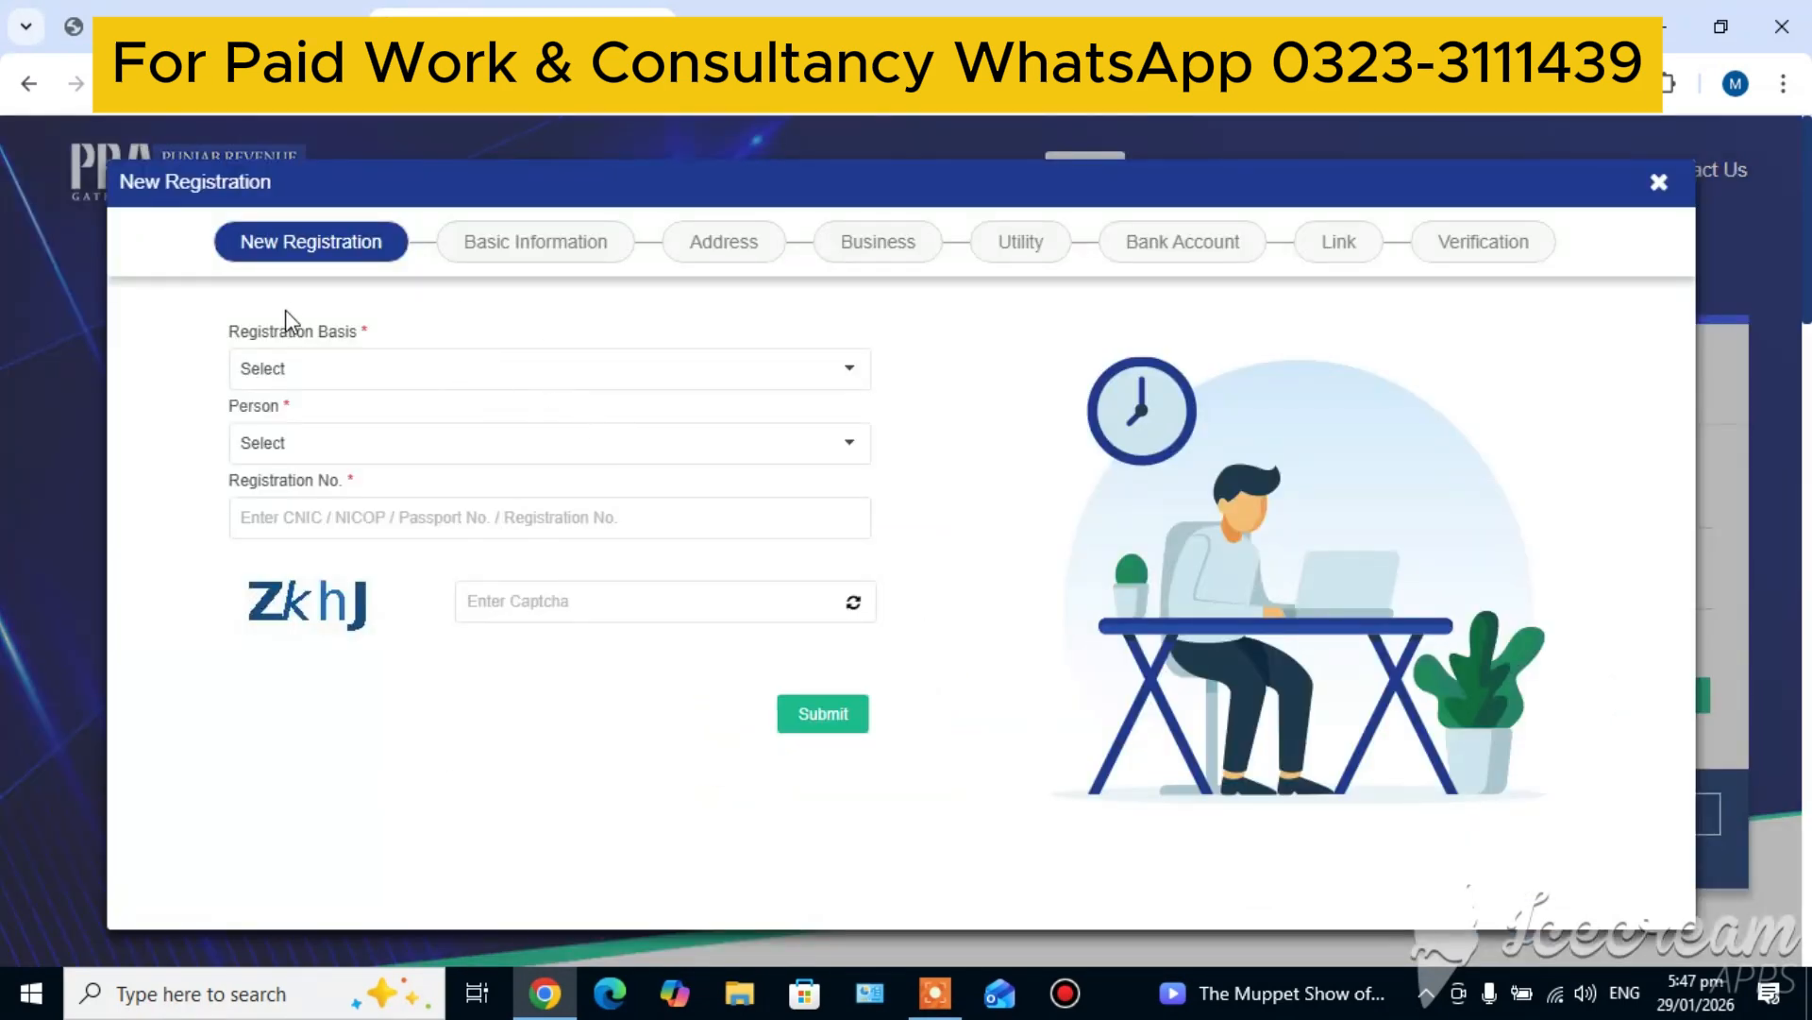
Set the registration basis to Voluntarily, complete the person type, registration number and captcha, and submit the form
left_click(311, 383)
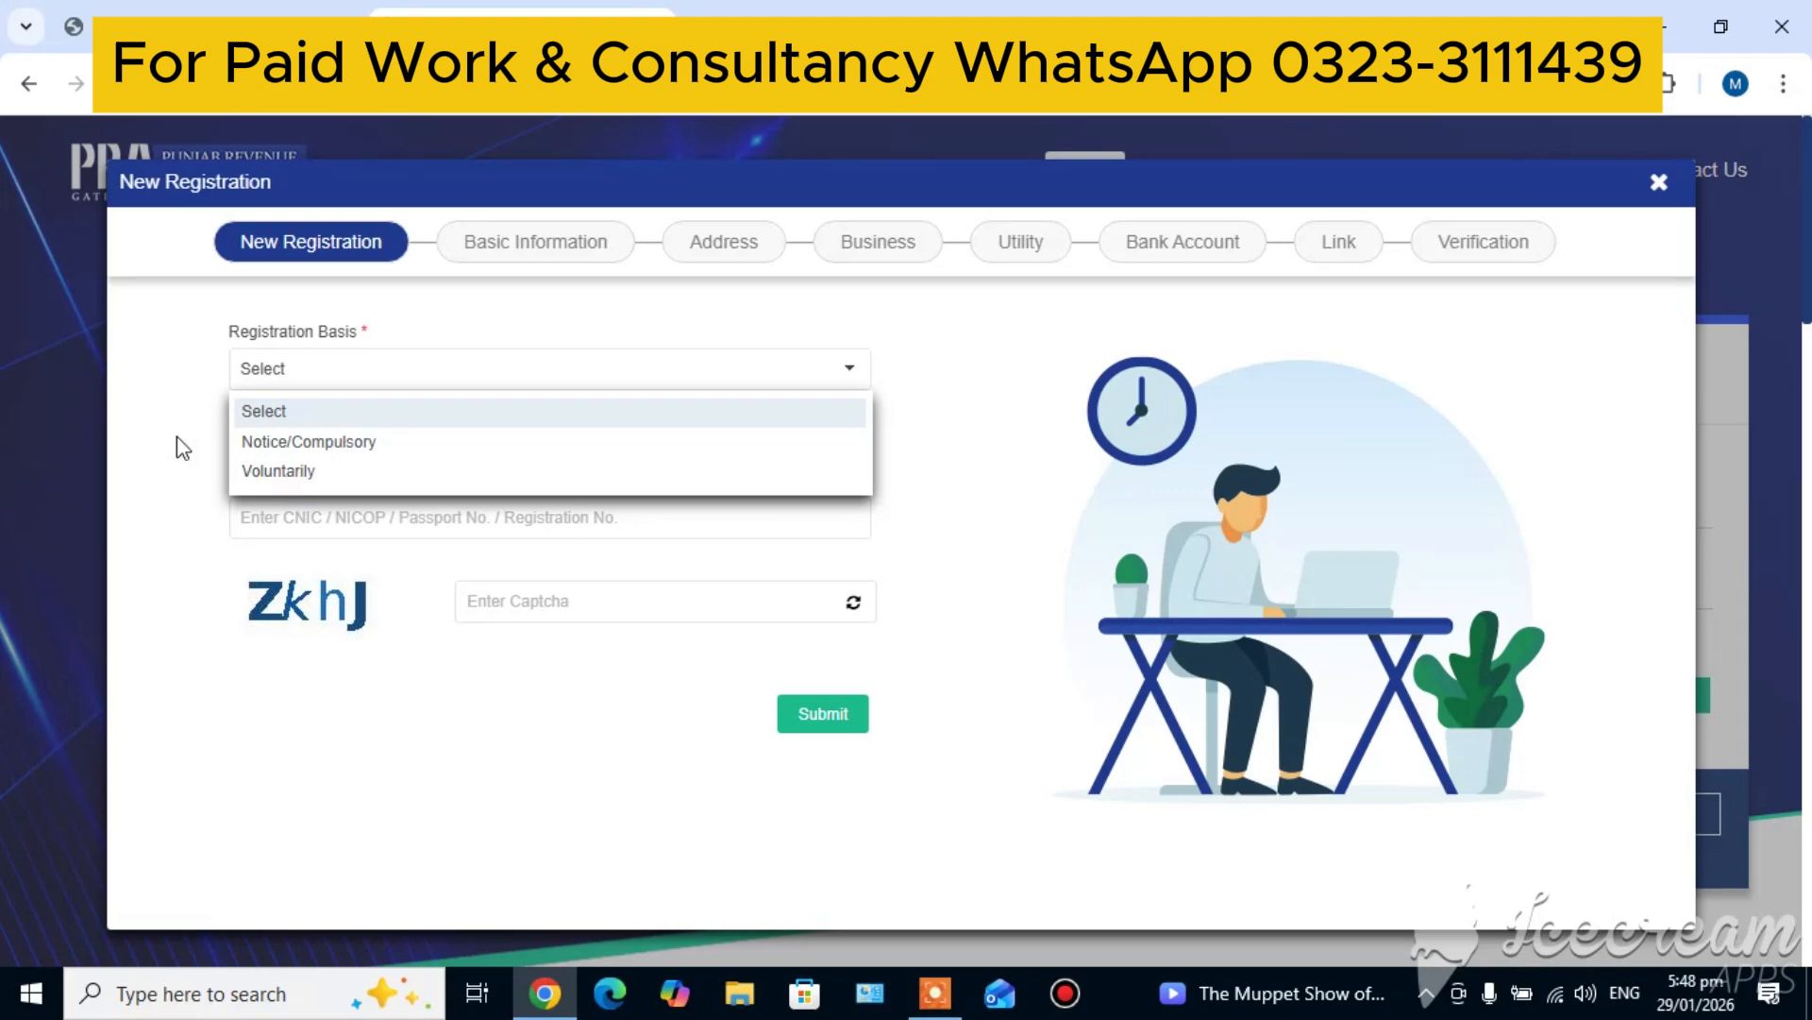
left_click(267, 471)
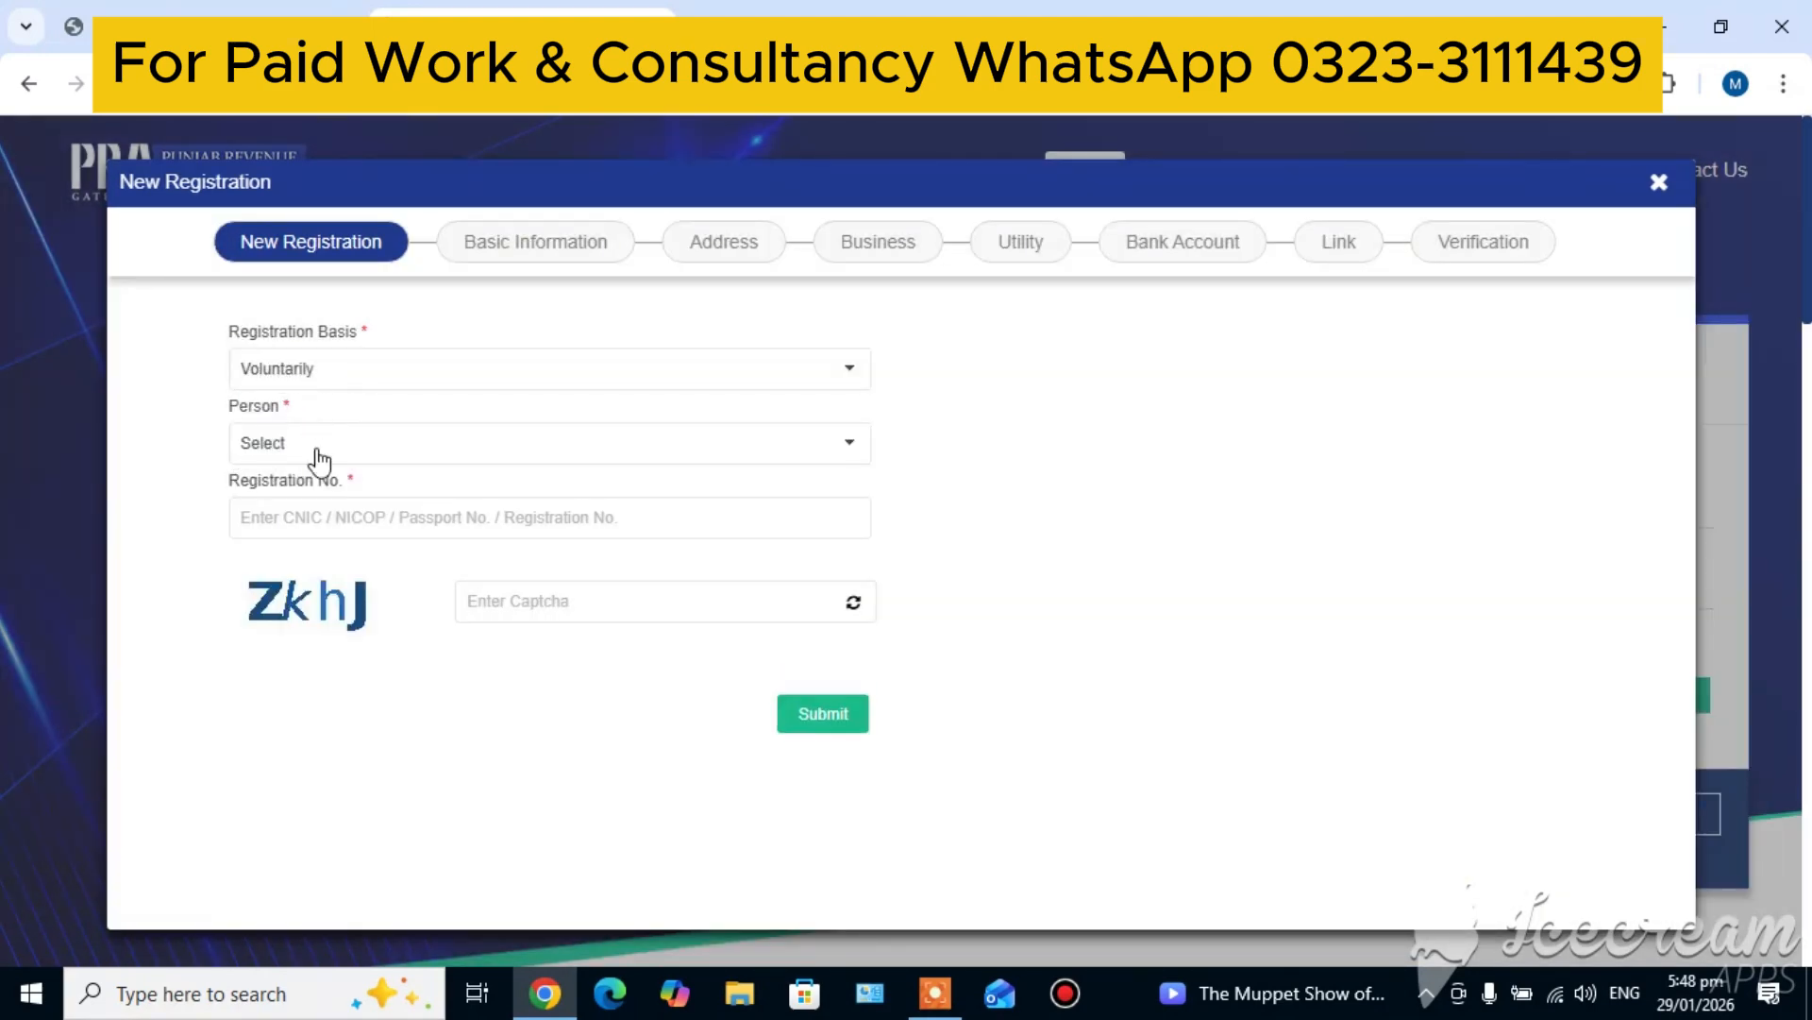
left_click(317, 459)
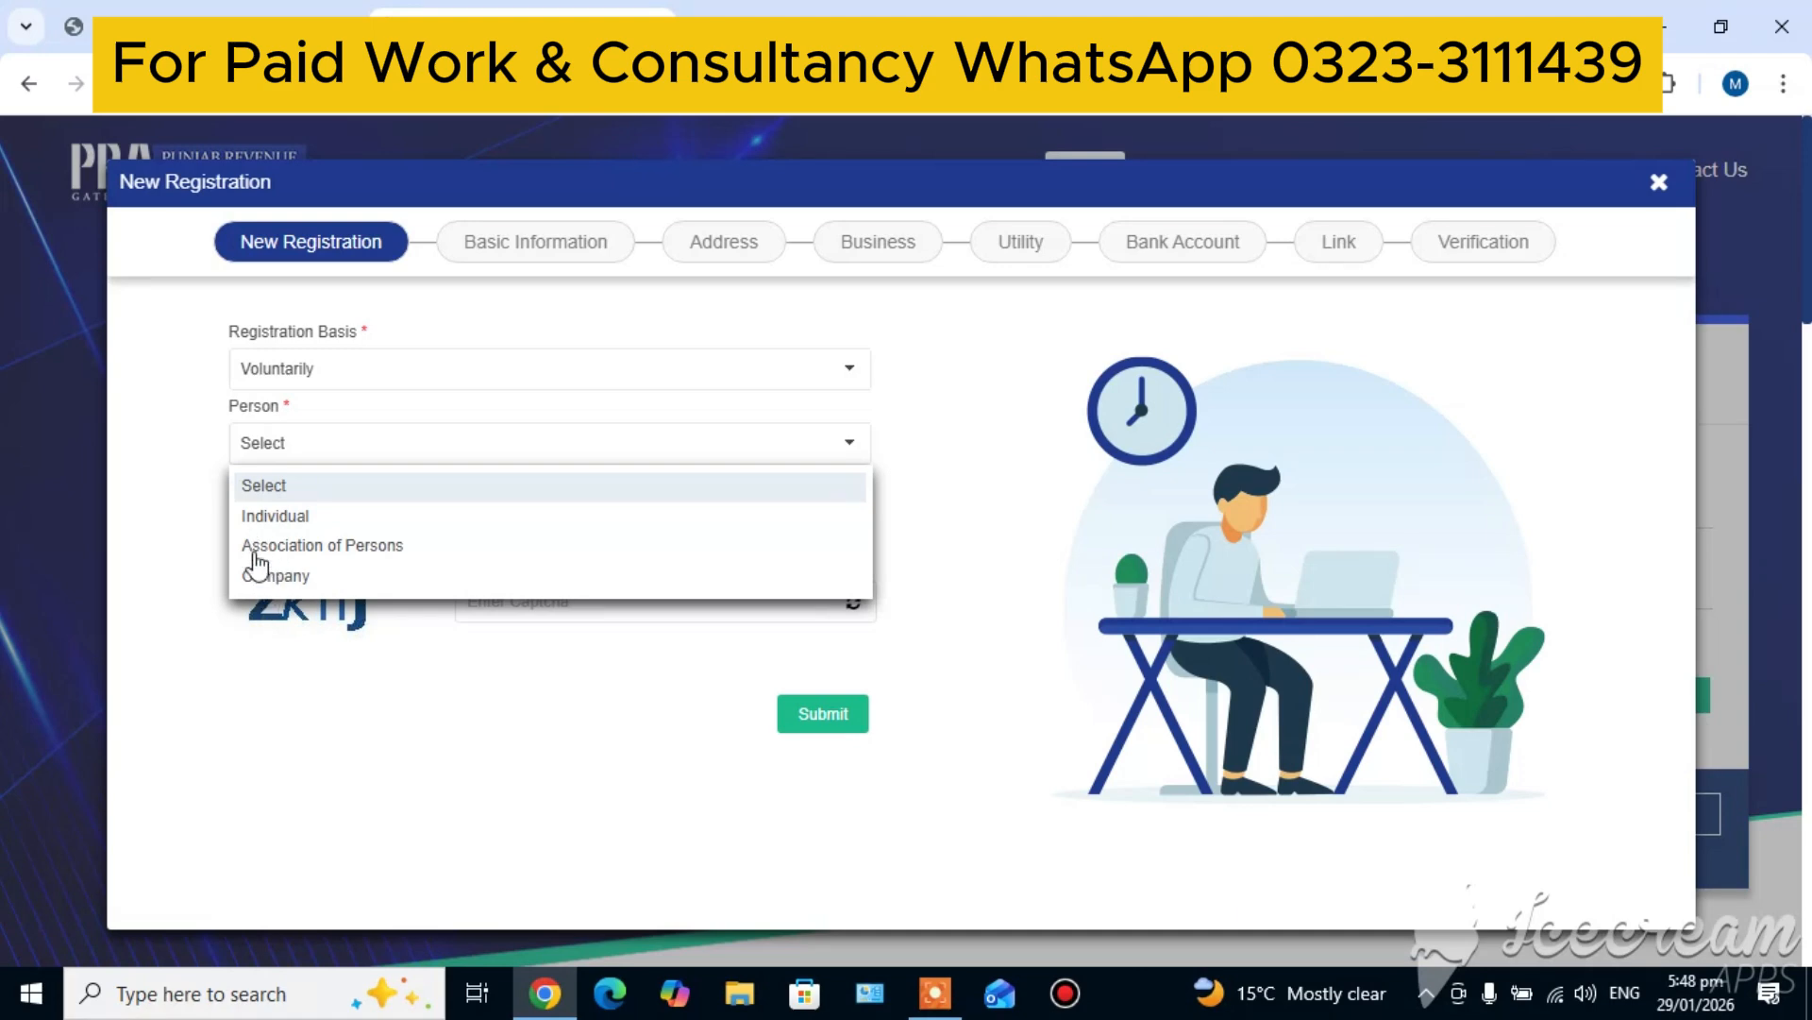
left_click(141, 455)
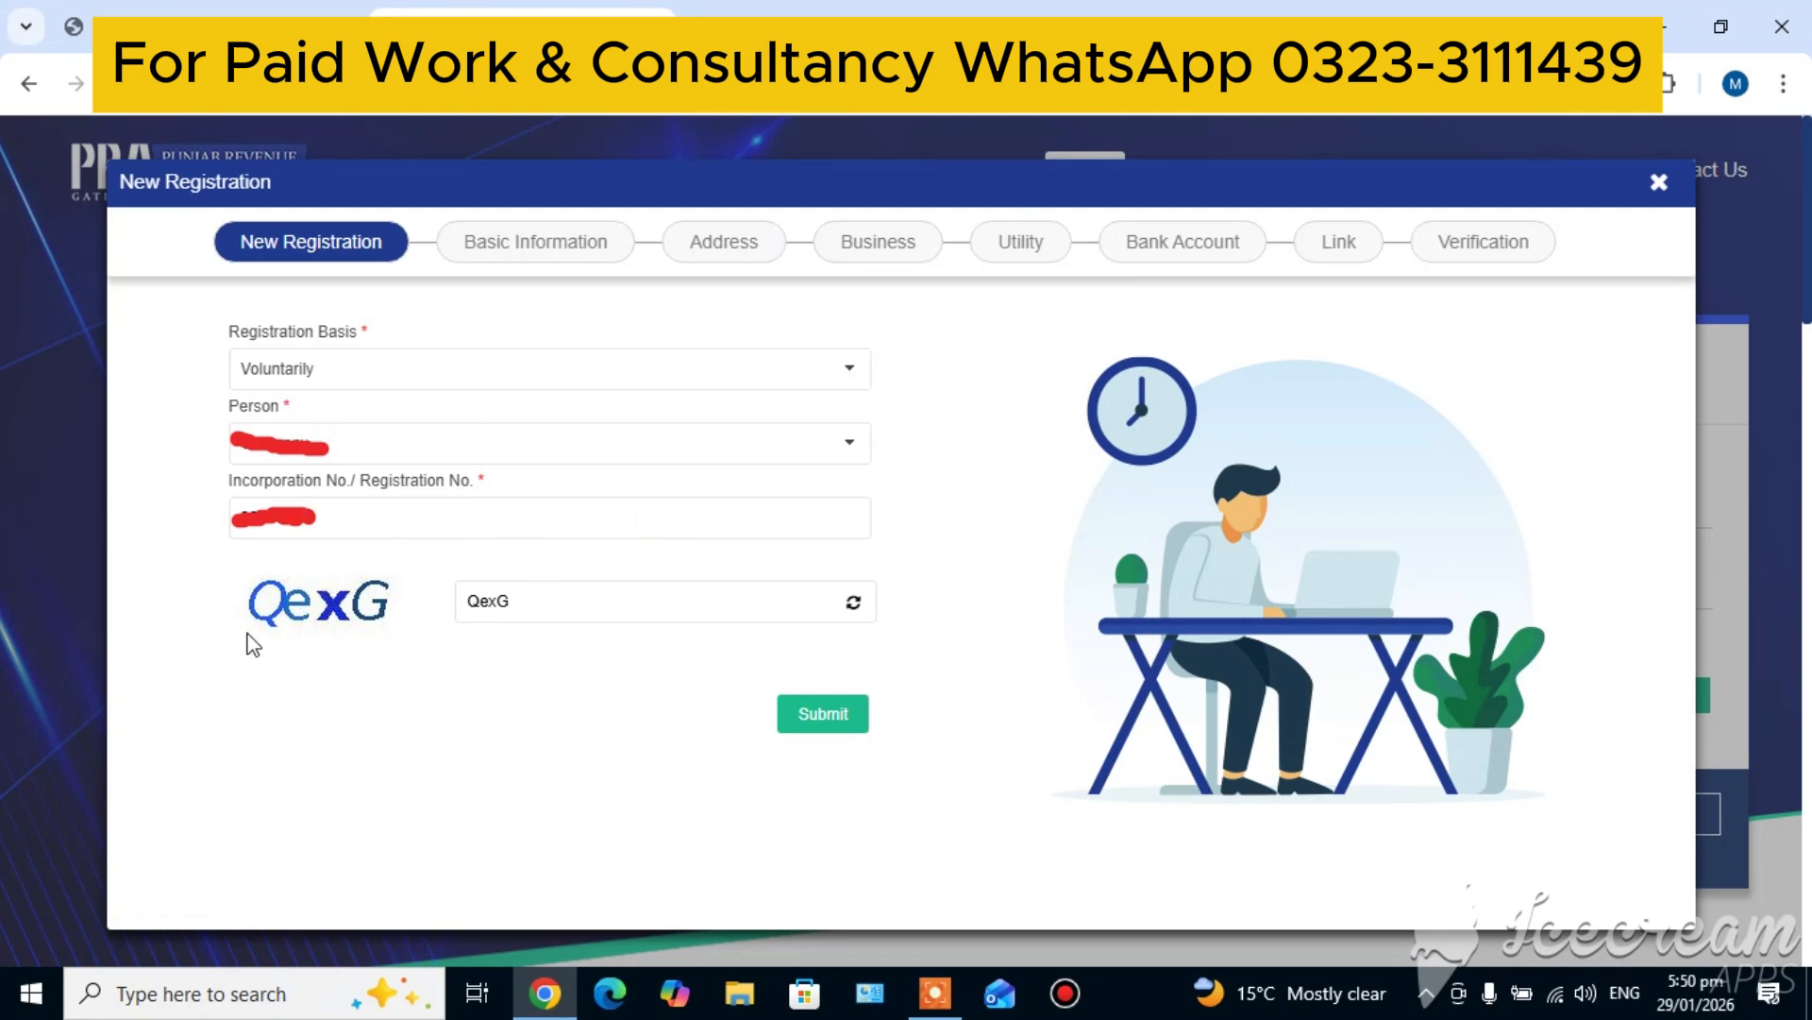
left_click(827, 716)
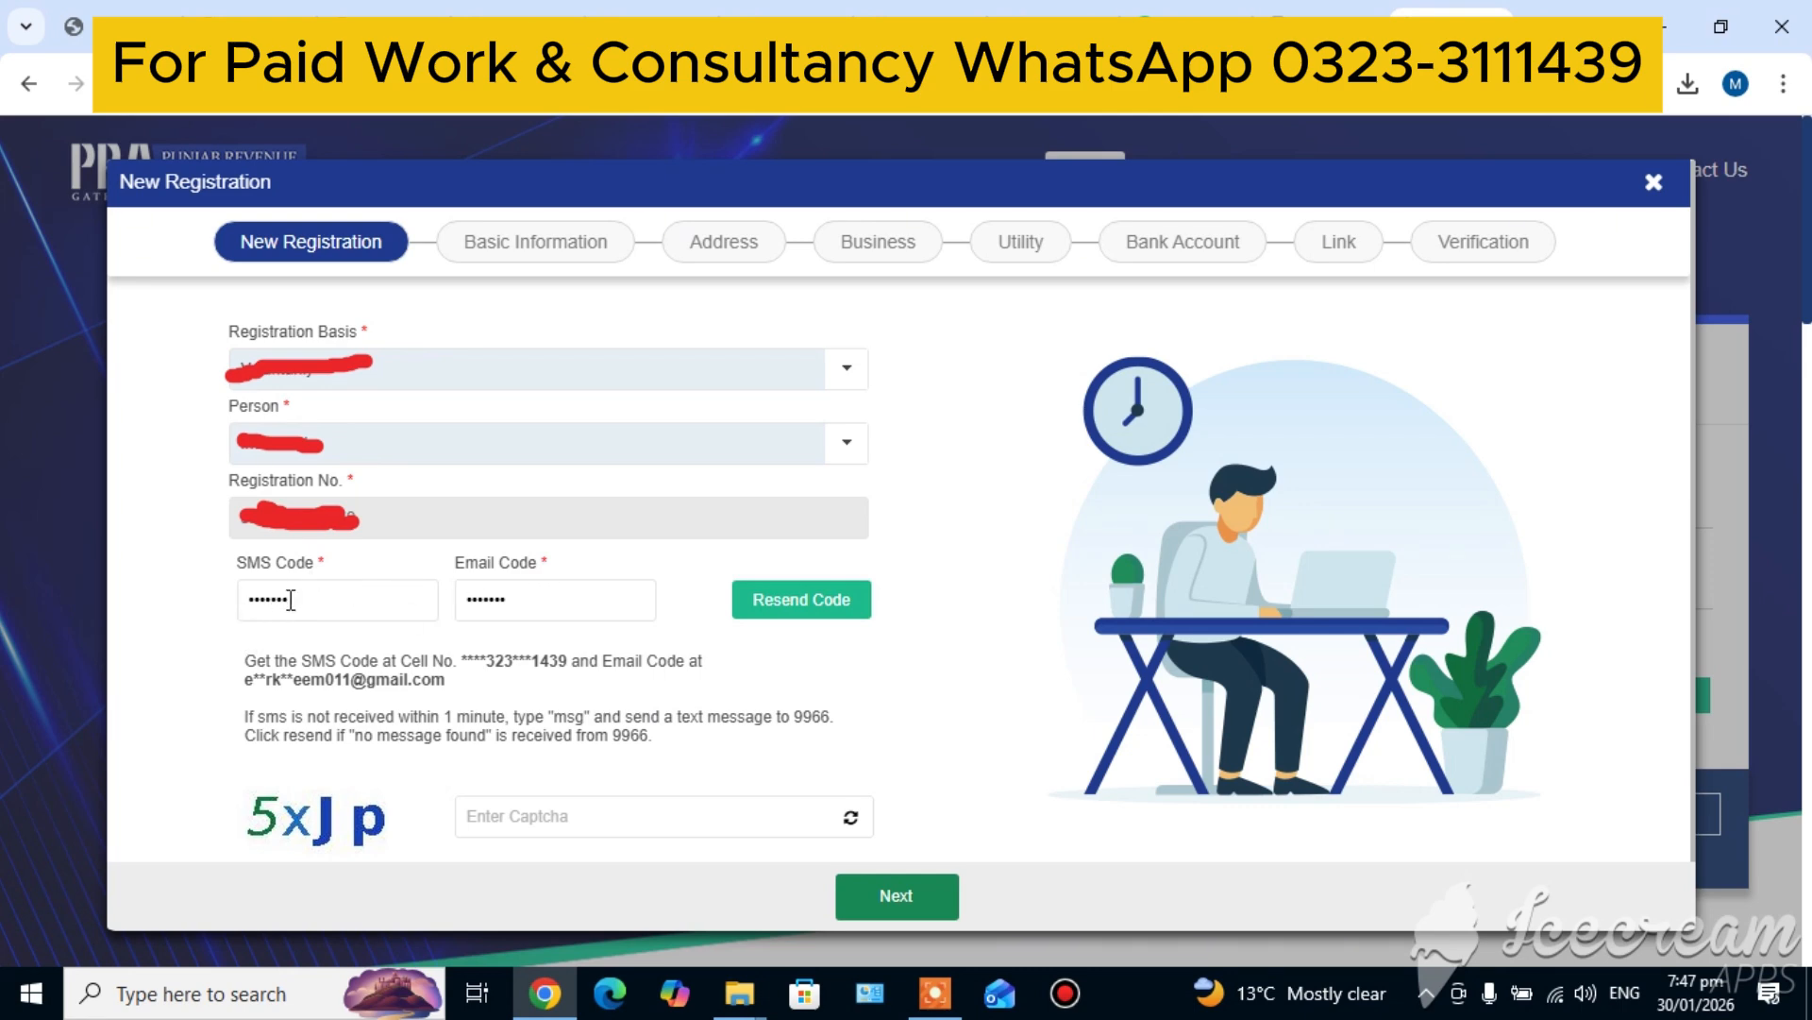
Refresh the captcha below the SMS and email codes and replace the entered text with the new characters
left_click(558, 827)
type("5xJp")
left_click(850, 818)
left_click(852, 818)
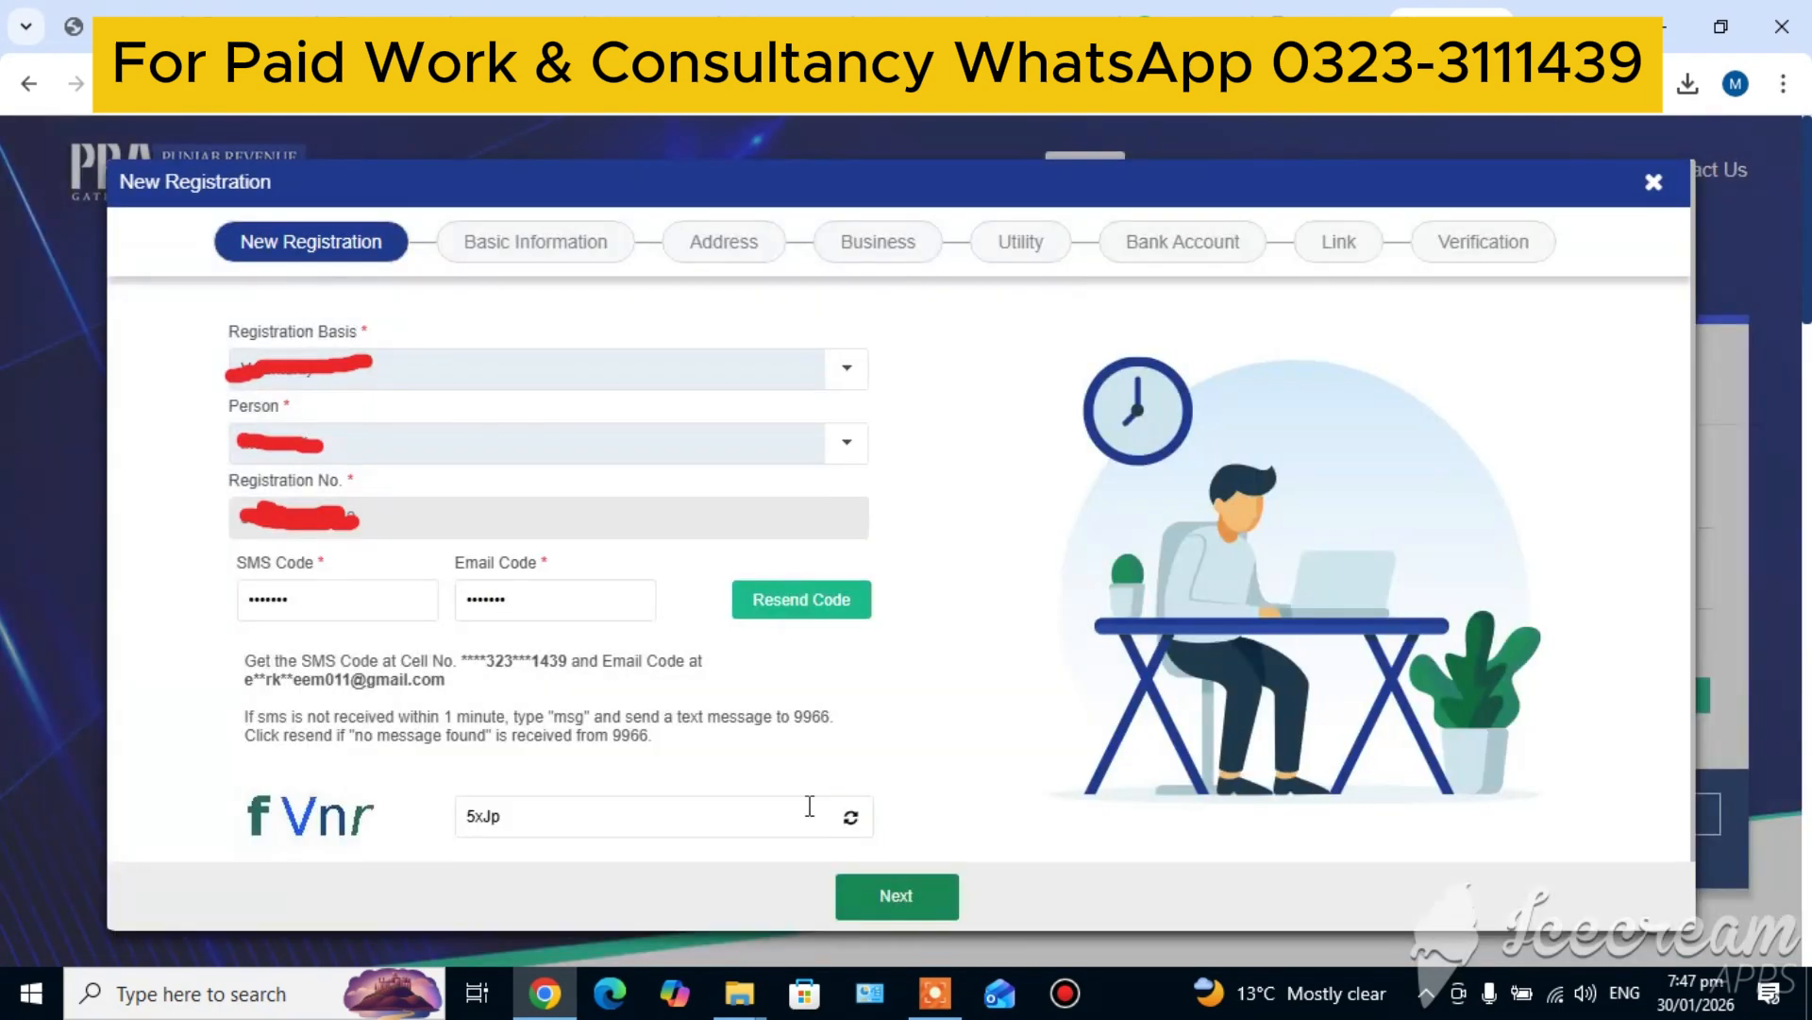
left_click(601, 810)
key("BackSpace")
key("BackSpace")
key("BackSpace")
key("BackSpace")
type("f")
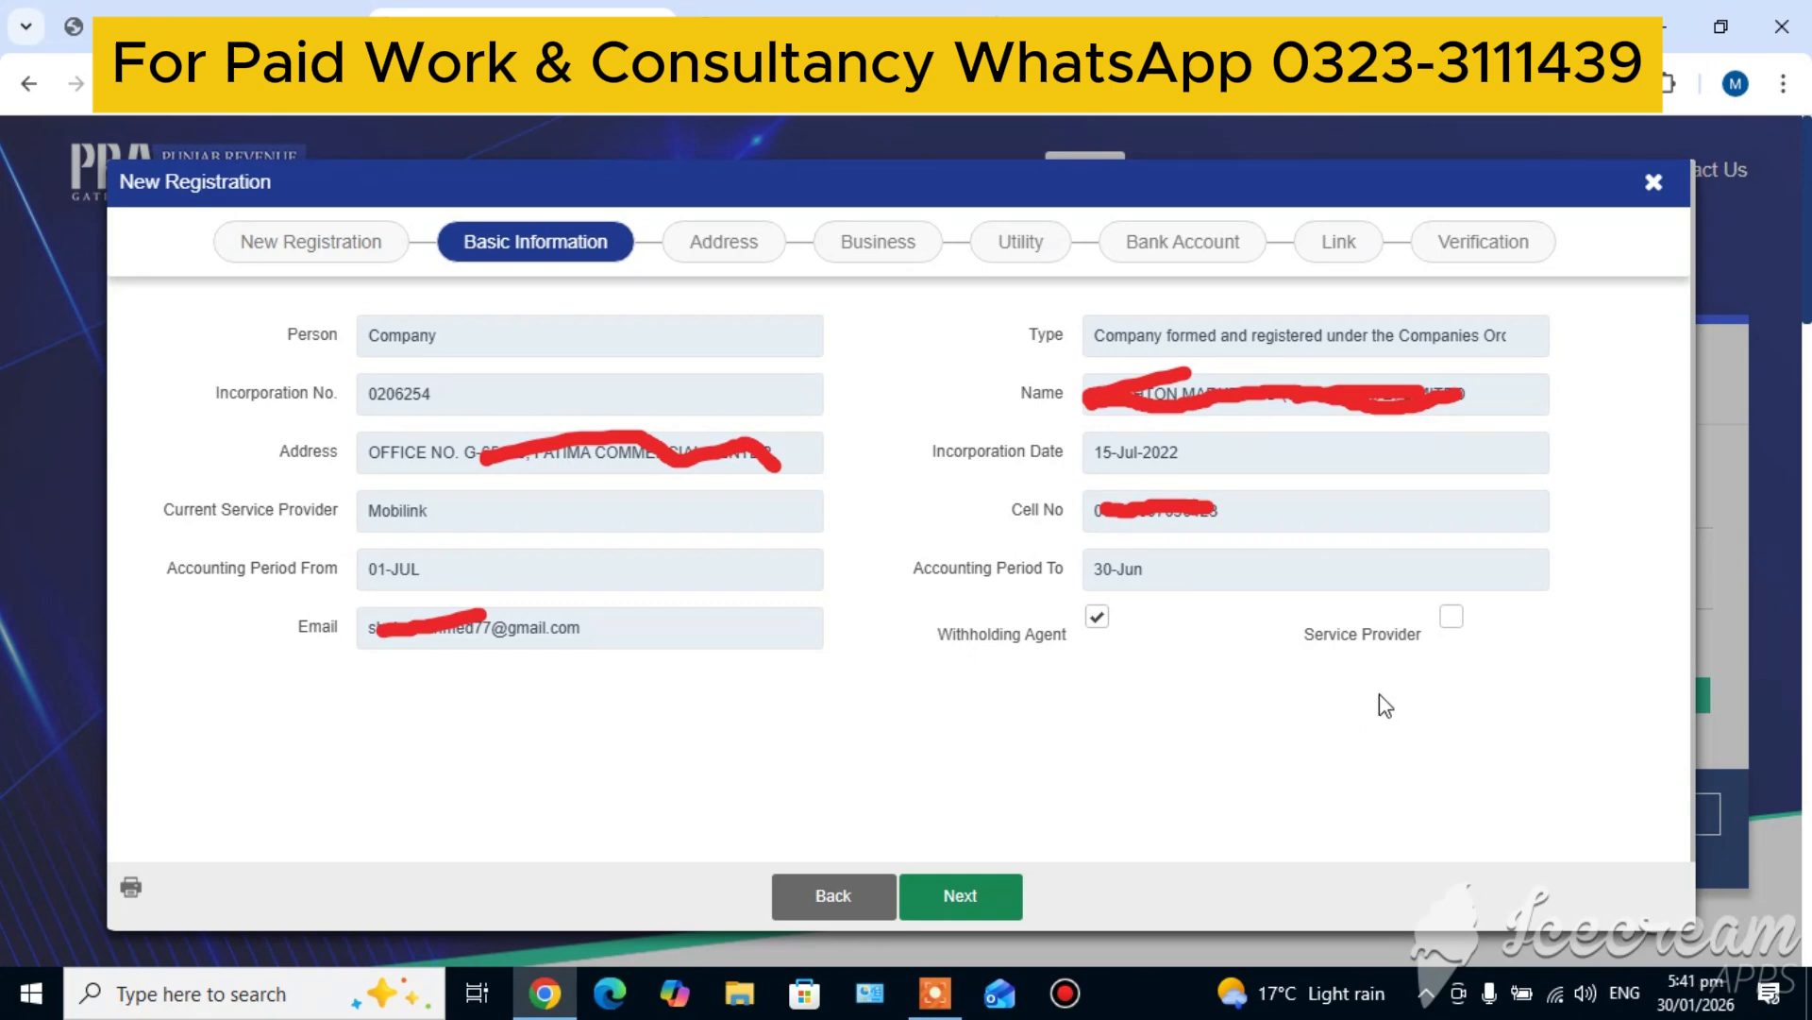
Mark the company as a Service Provider and proceed through the Basic Information and Address stages
left_click(1451, 619)
left_click(961, 906)
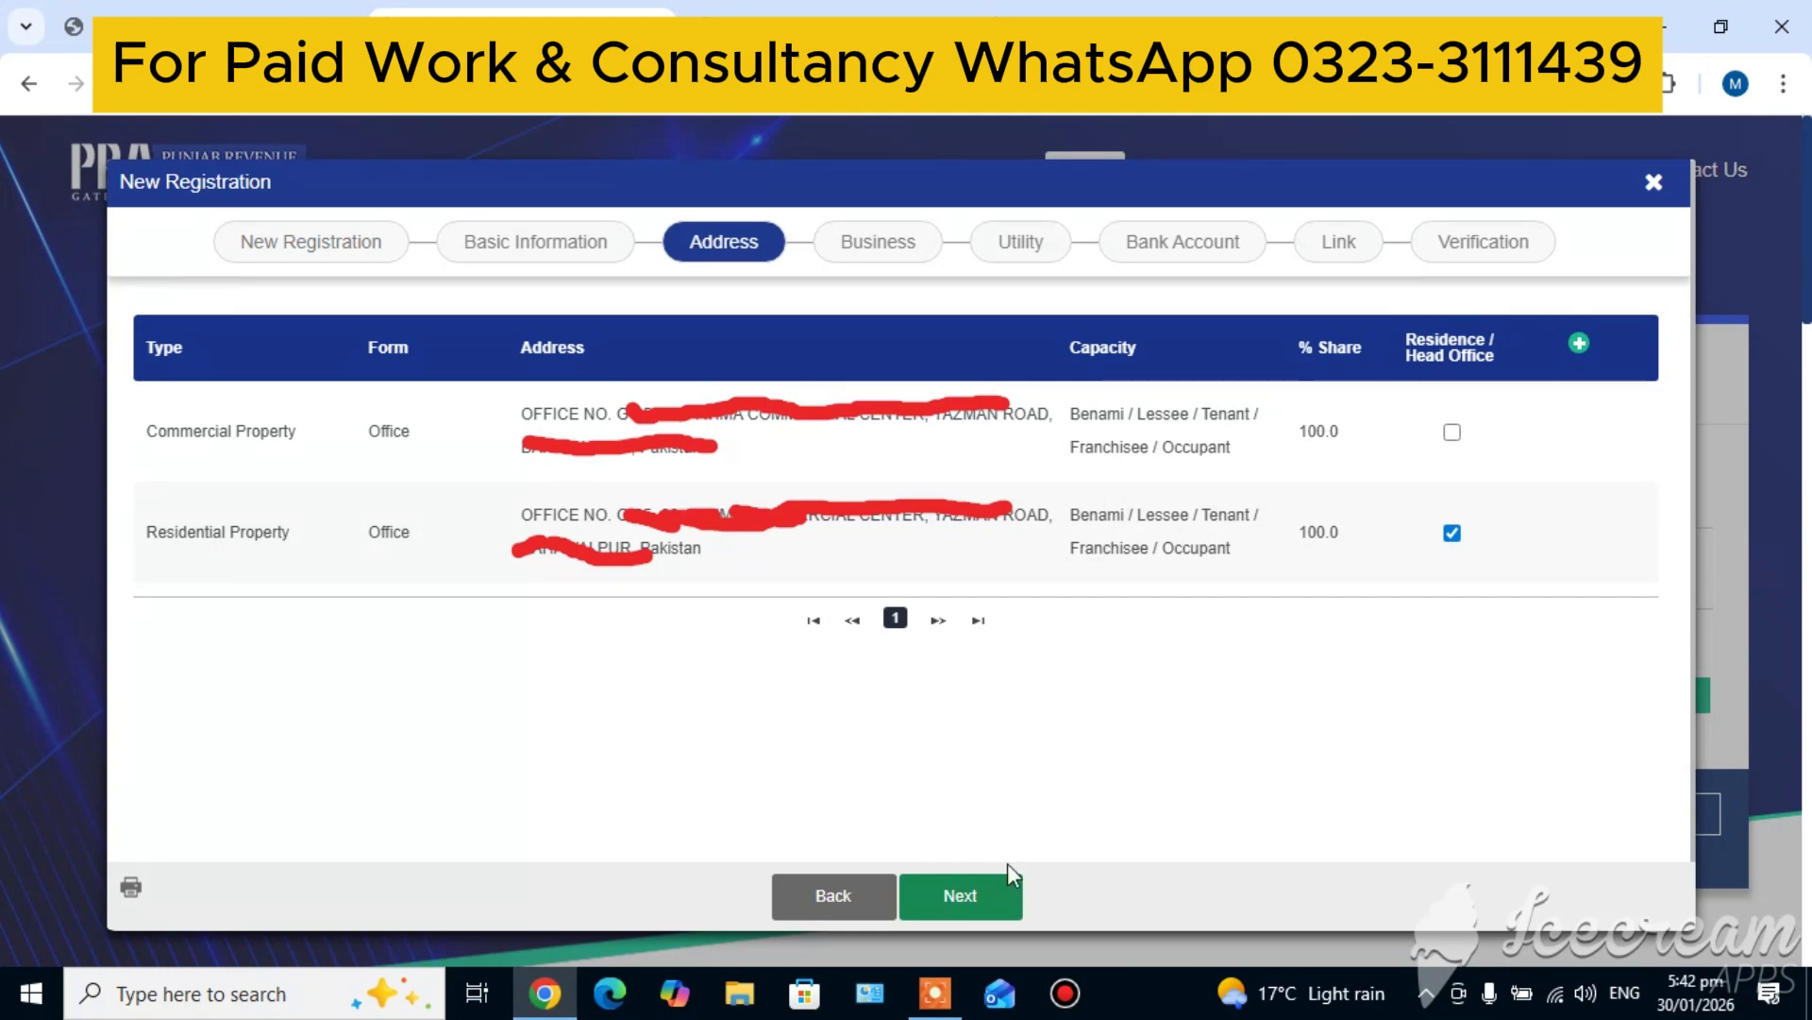
left_click(957, 902)
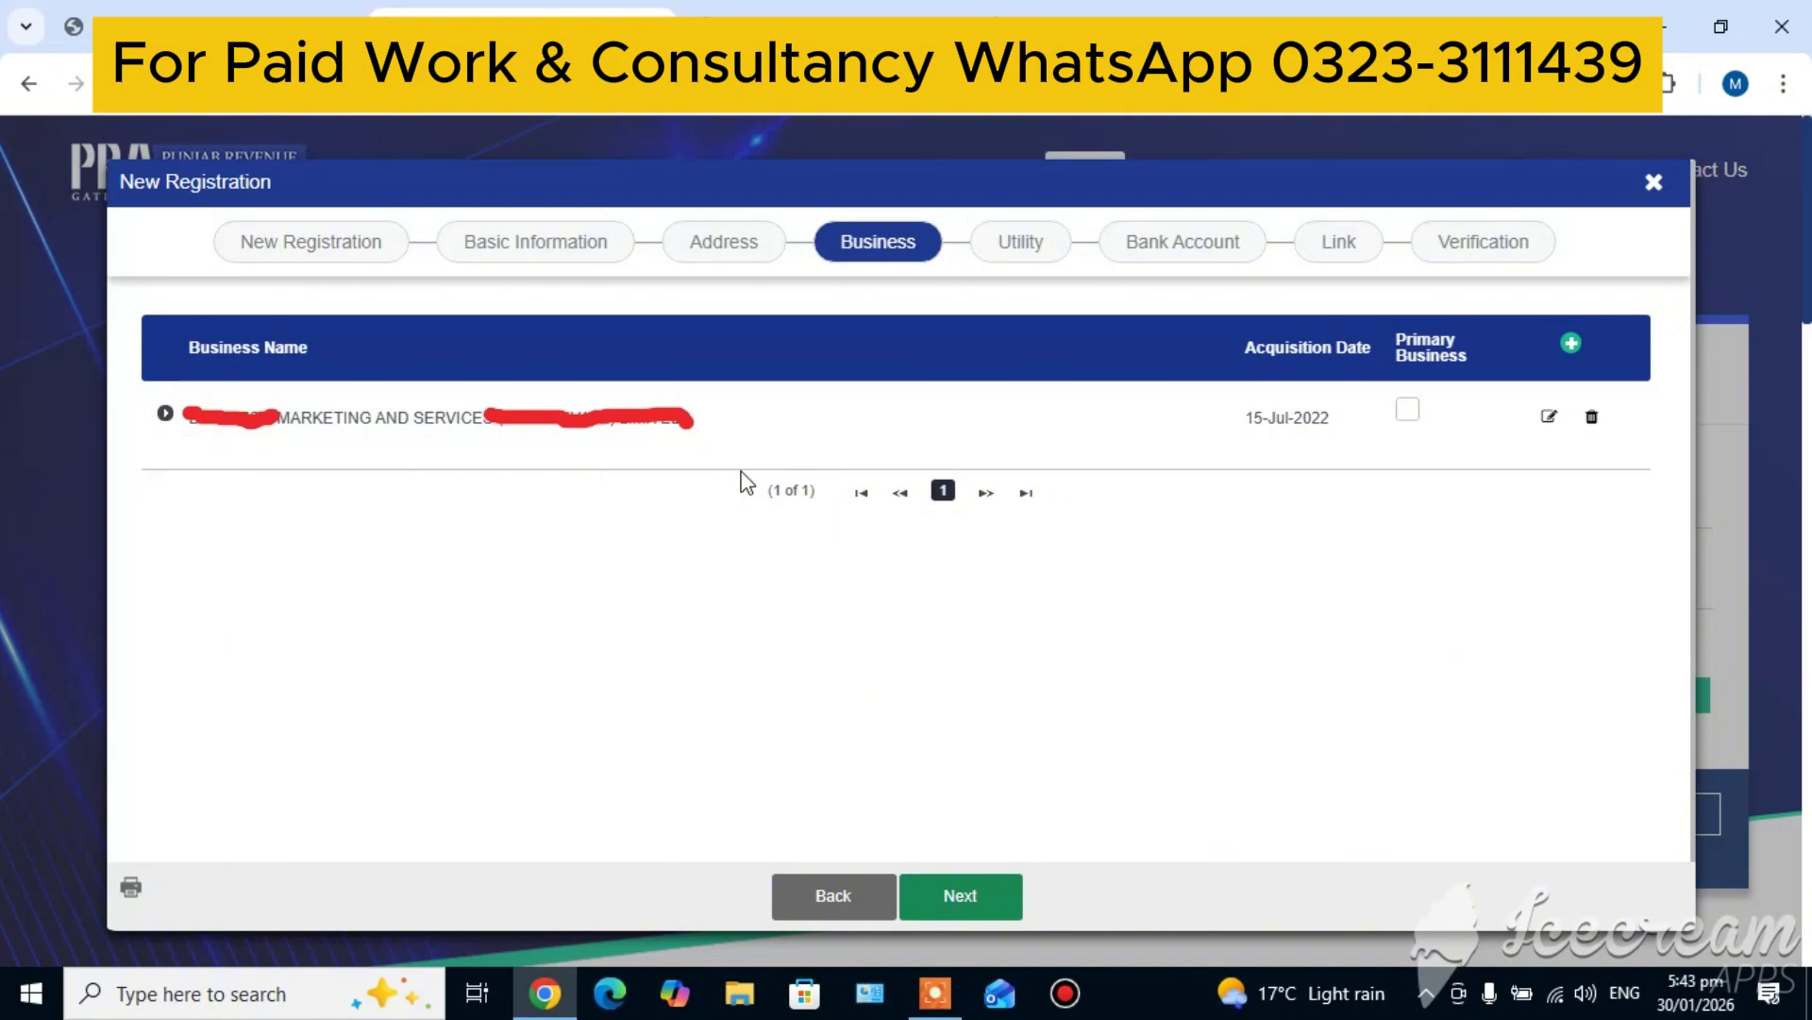
Mark the listed business as primary, review and confirm its activities and address details, and proceed to the Utility stage
left_click(1406, 412)
left_click(1549, 417)
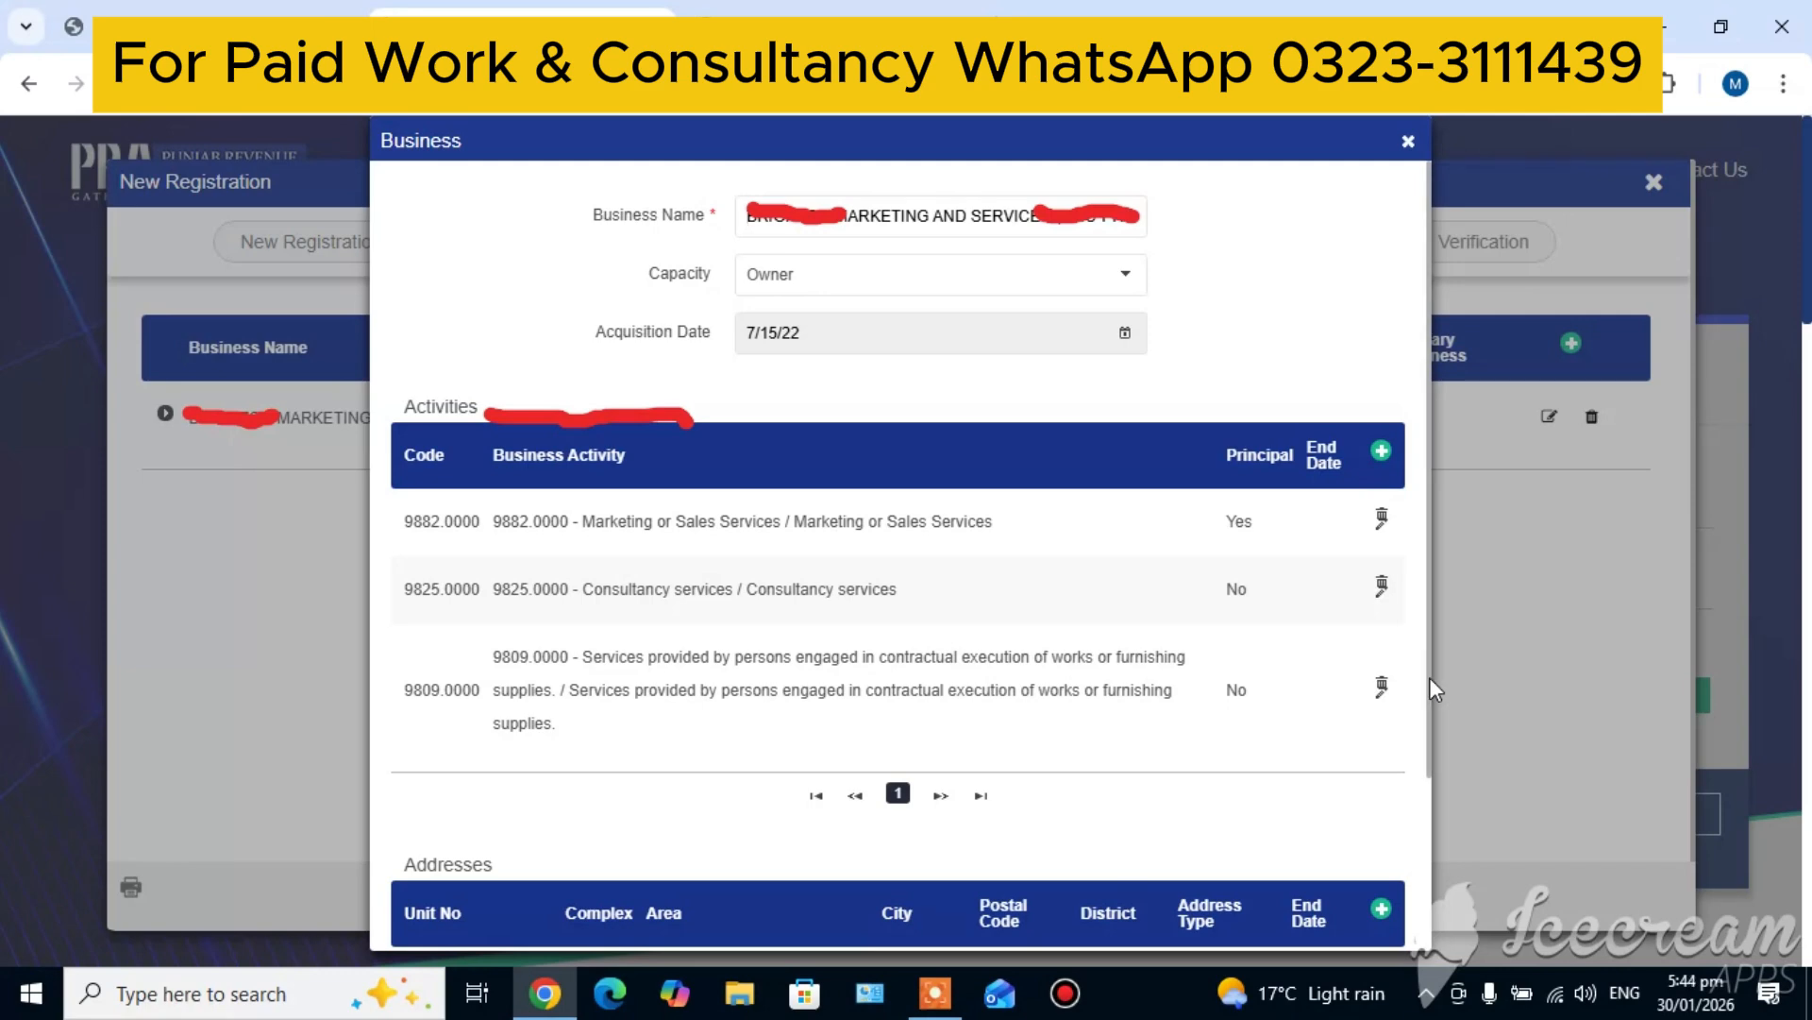
scroll(1429, 677, "down", 3)
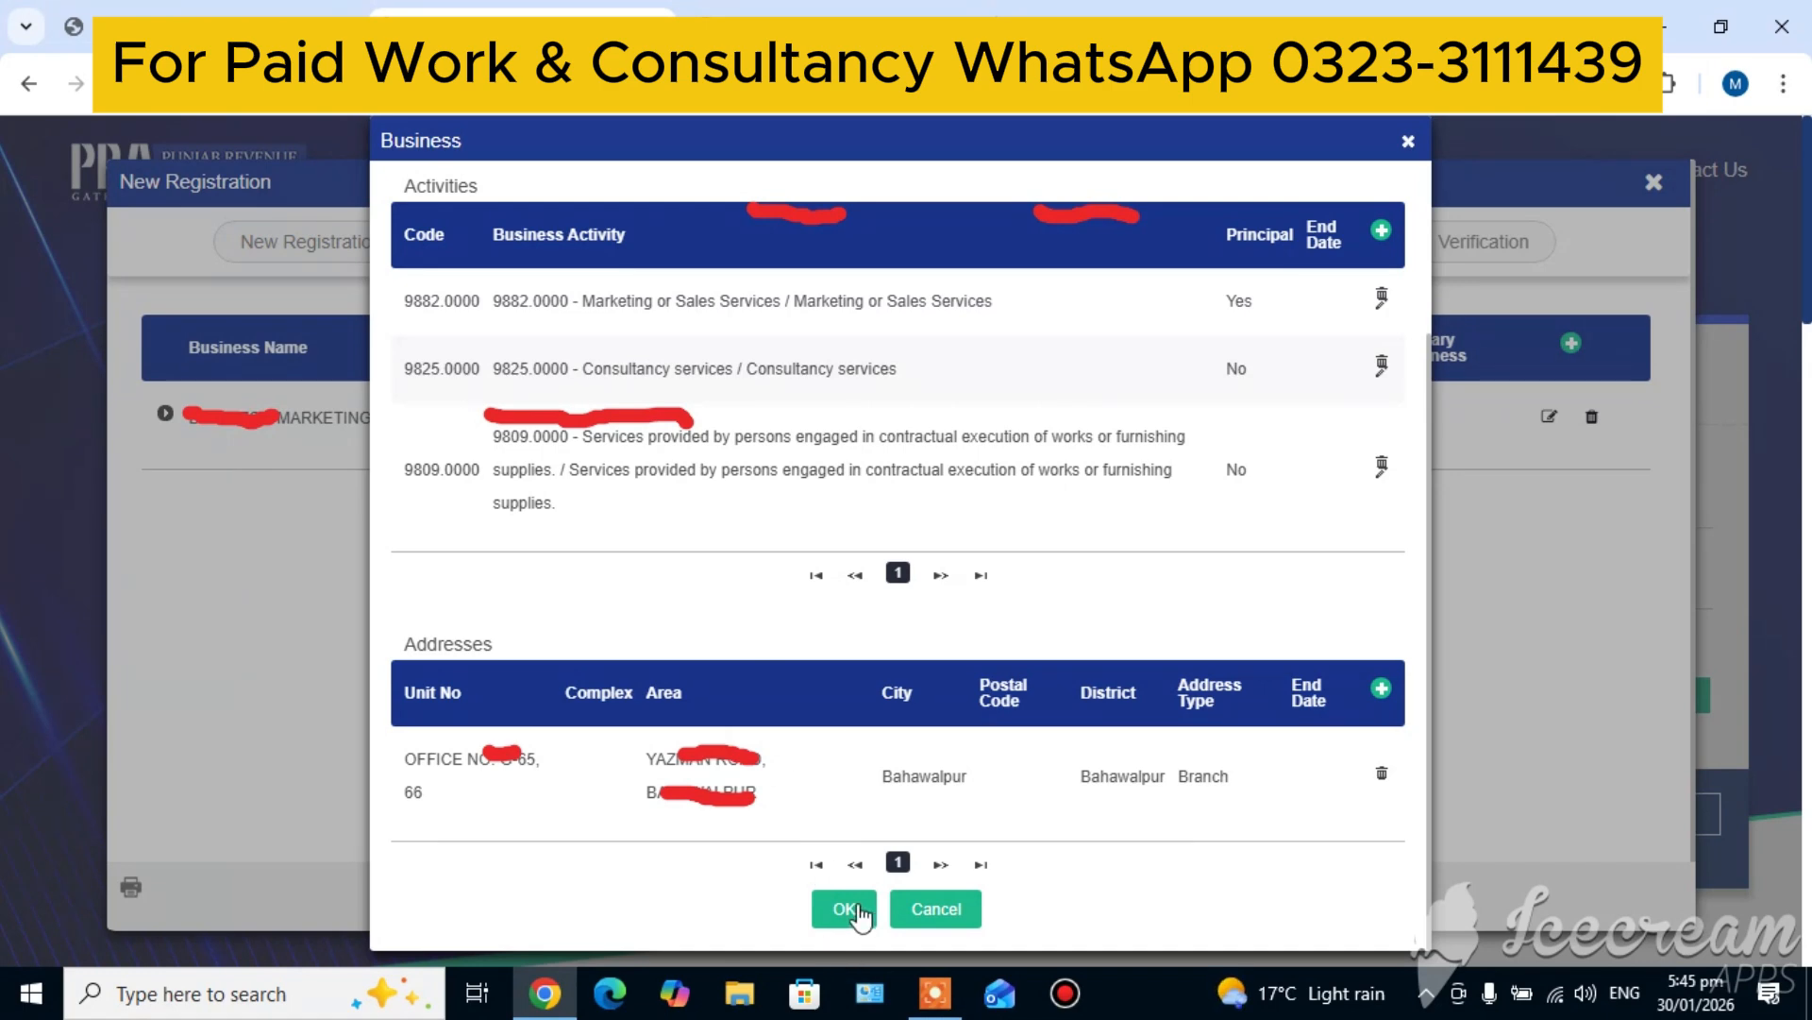
left_click(844, 909)
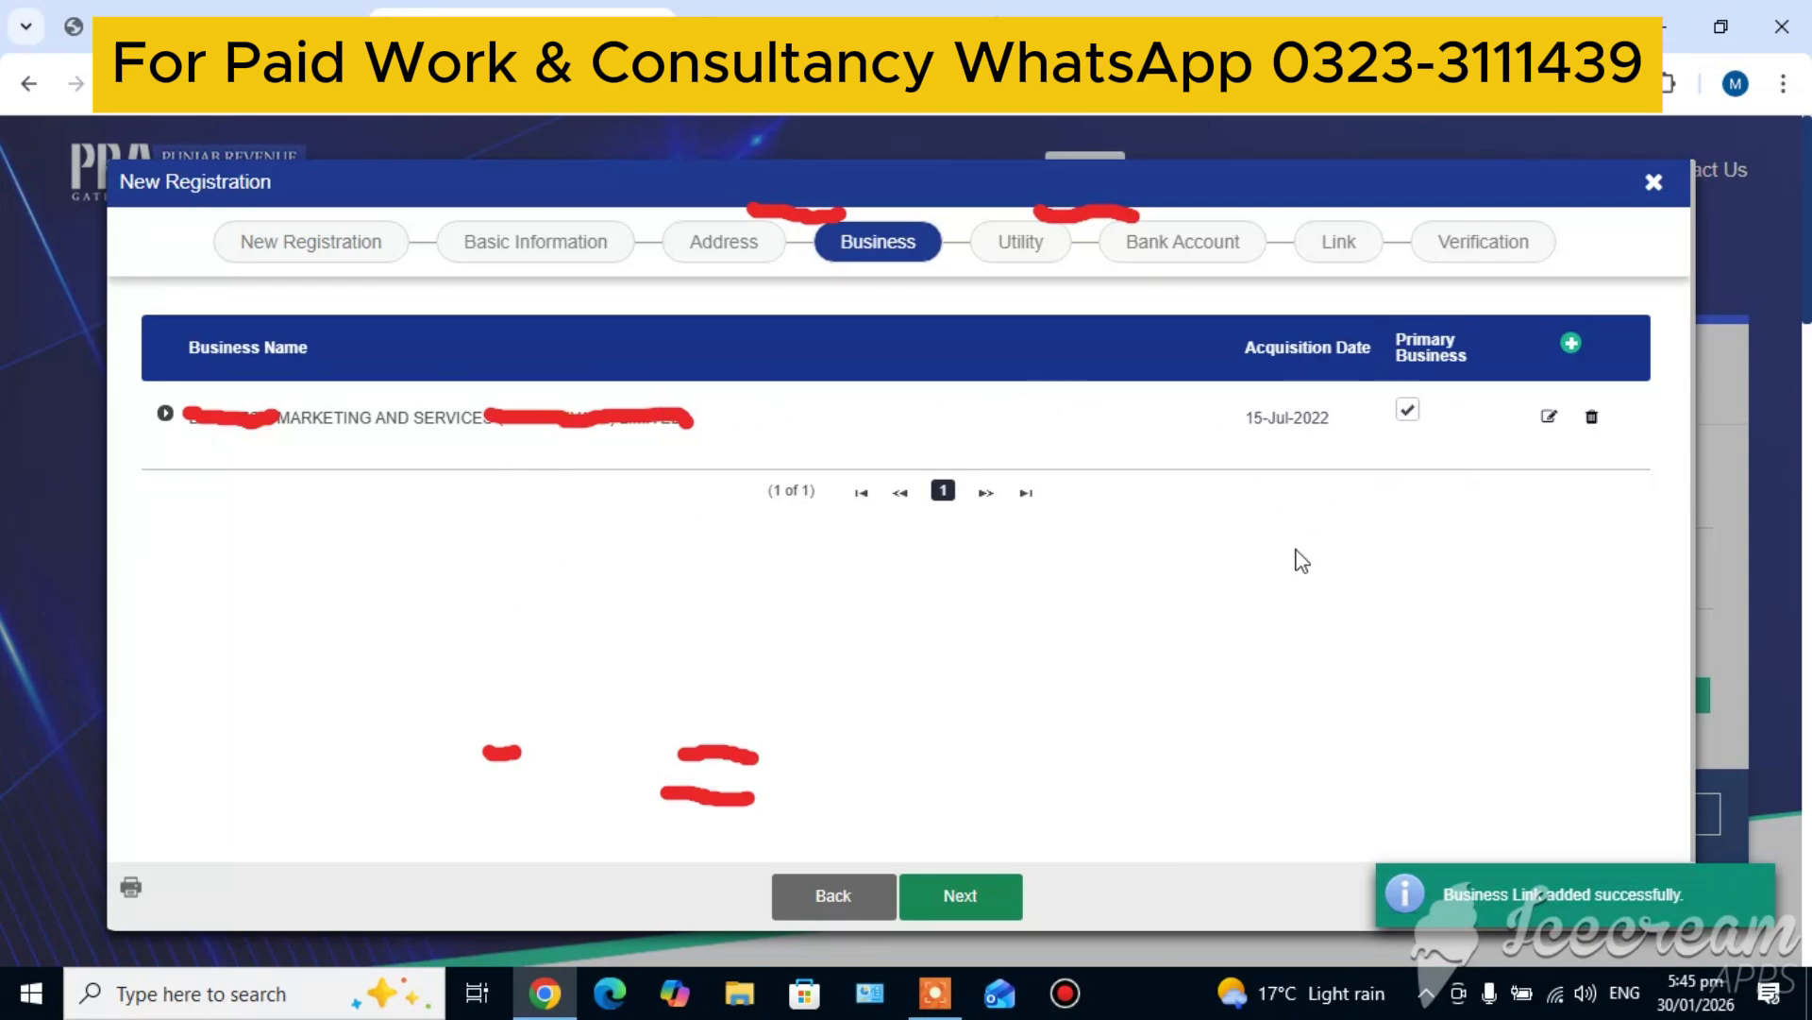
left_click(961, 897)
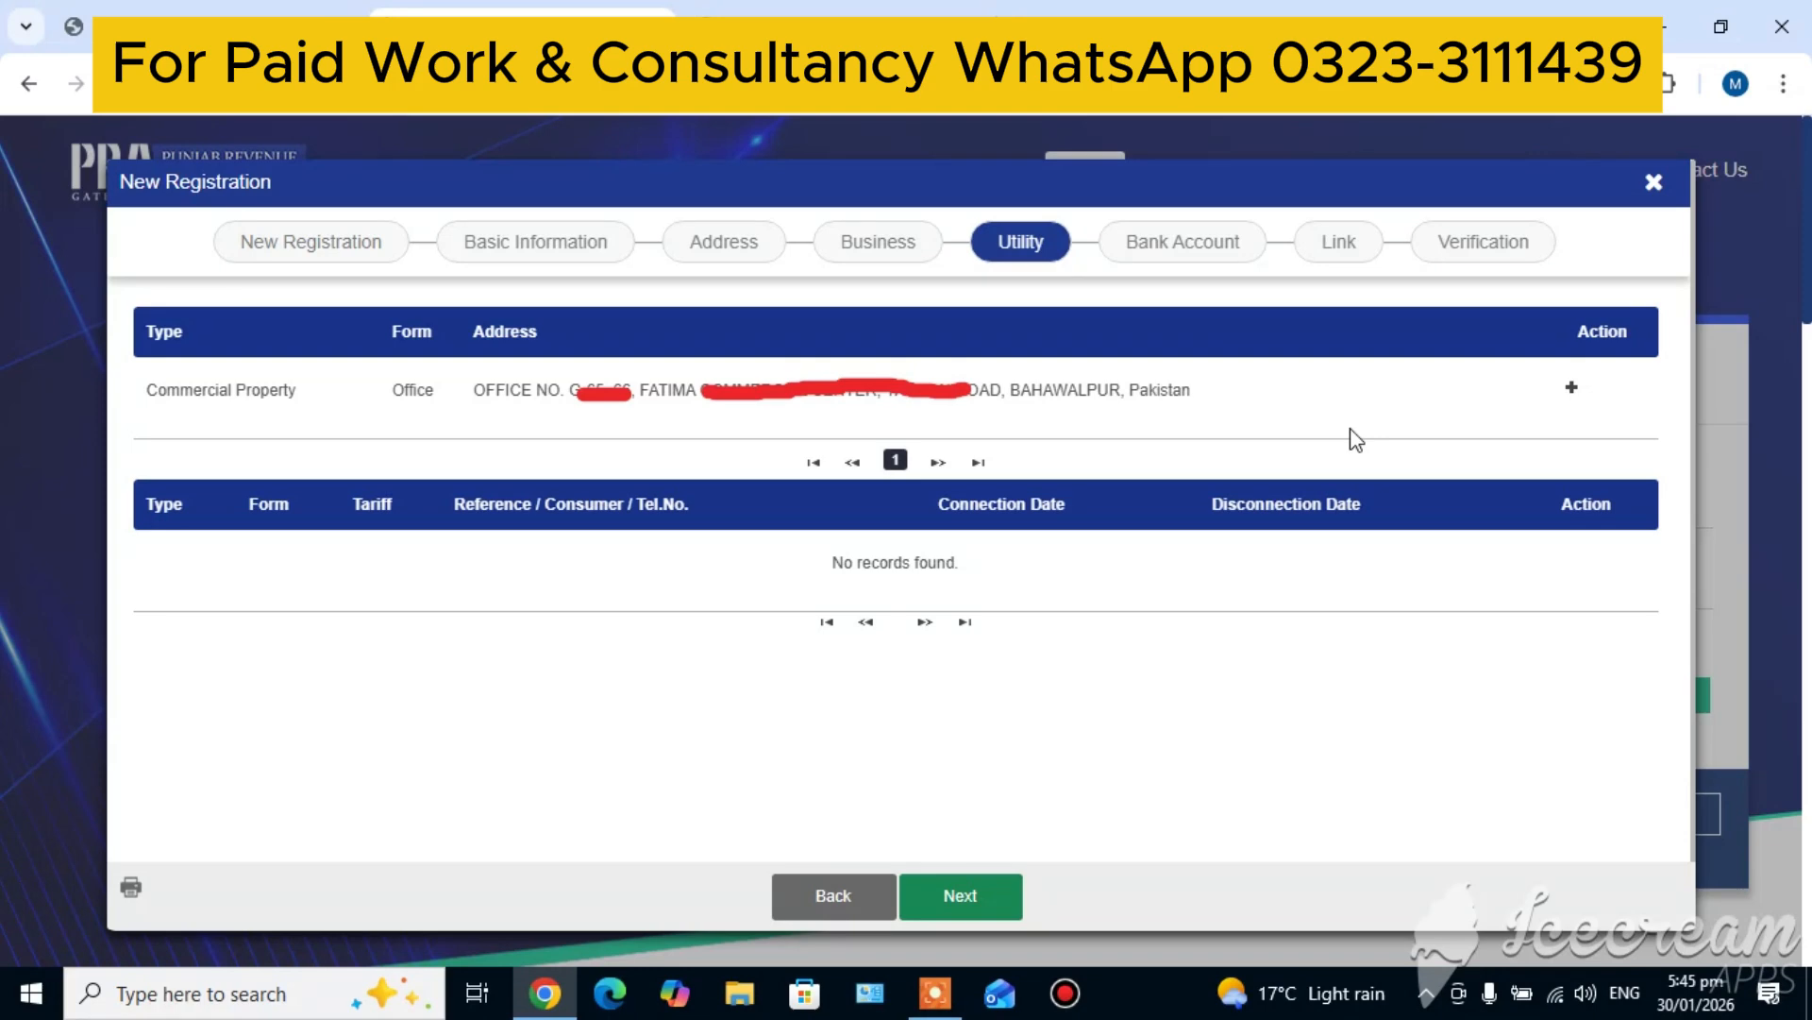
Skip the Utility stage and add a bank account entry with type Account and form Current Account
left_click(967, 899)
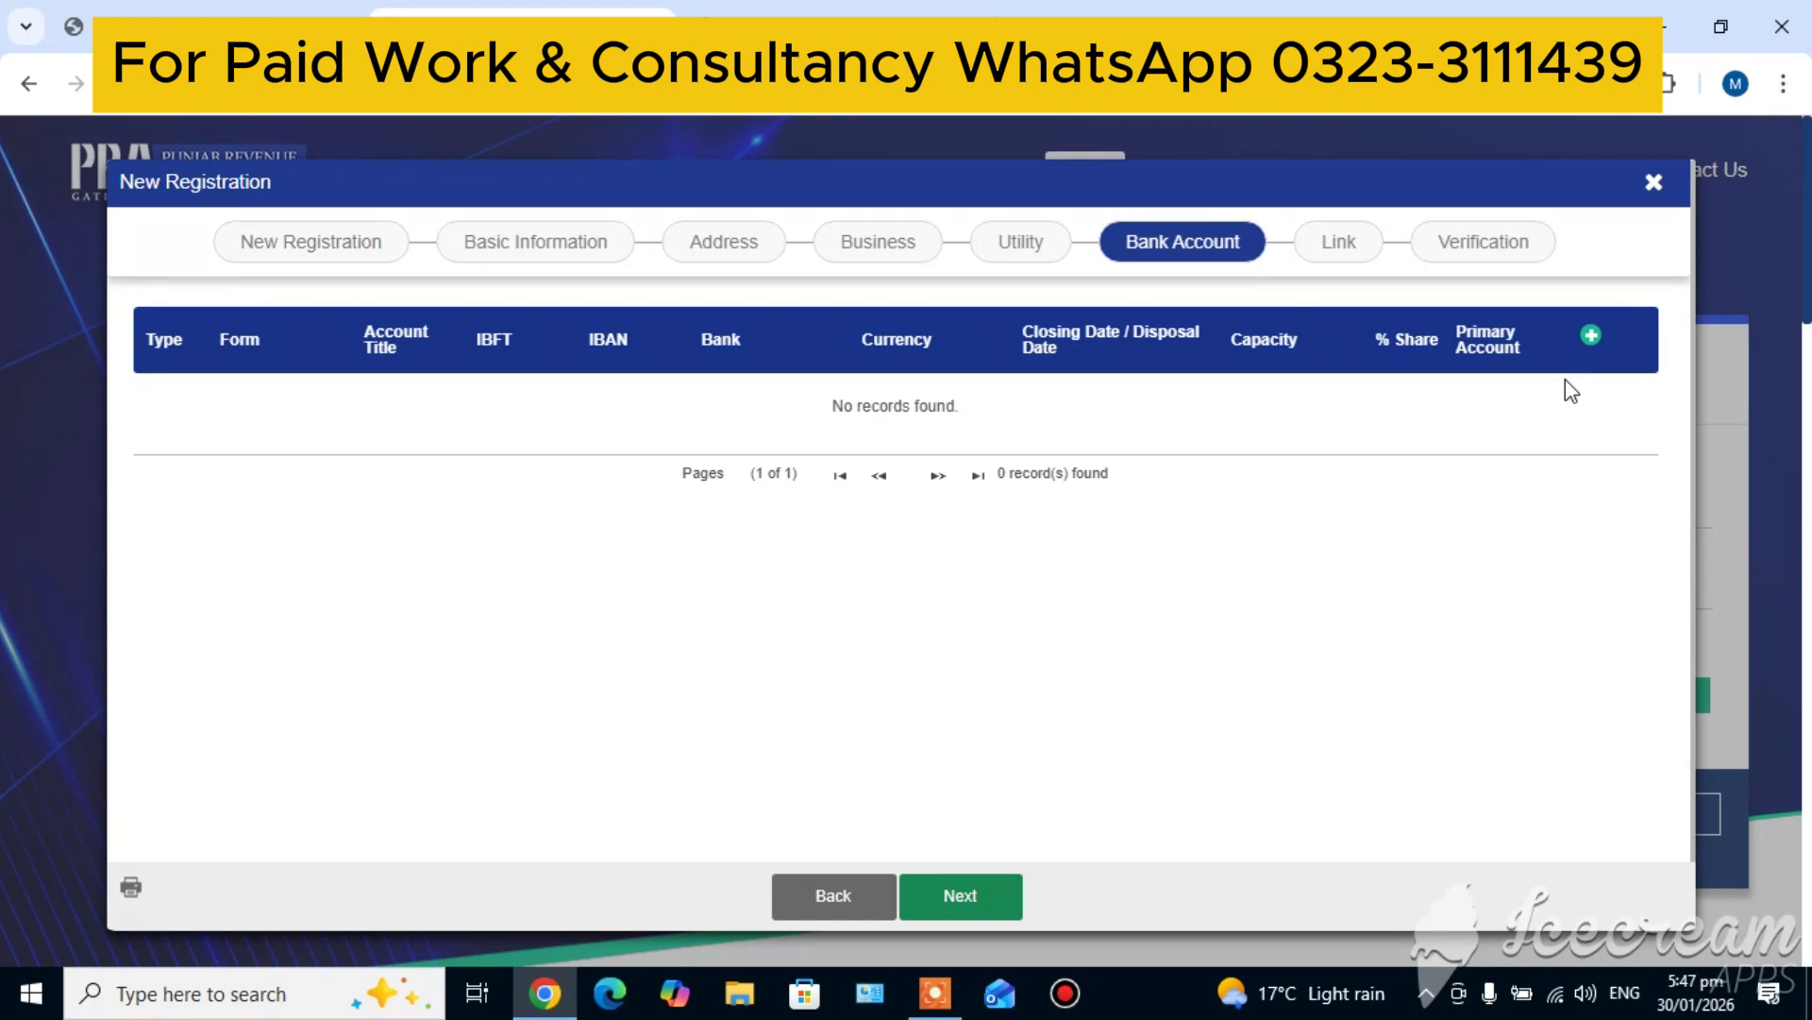
left_click(1592, 336)
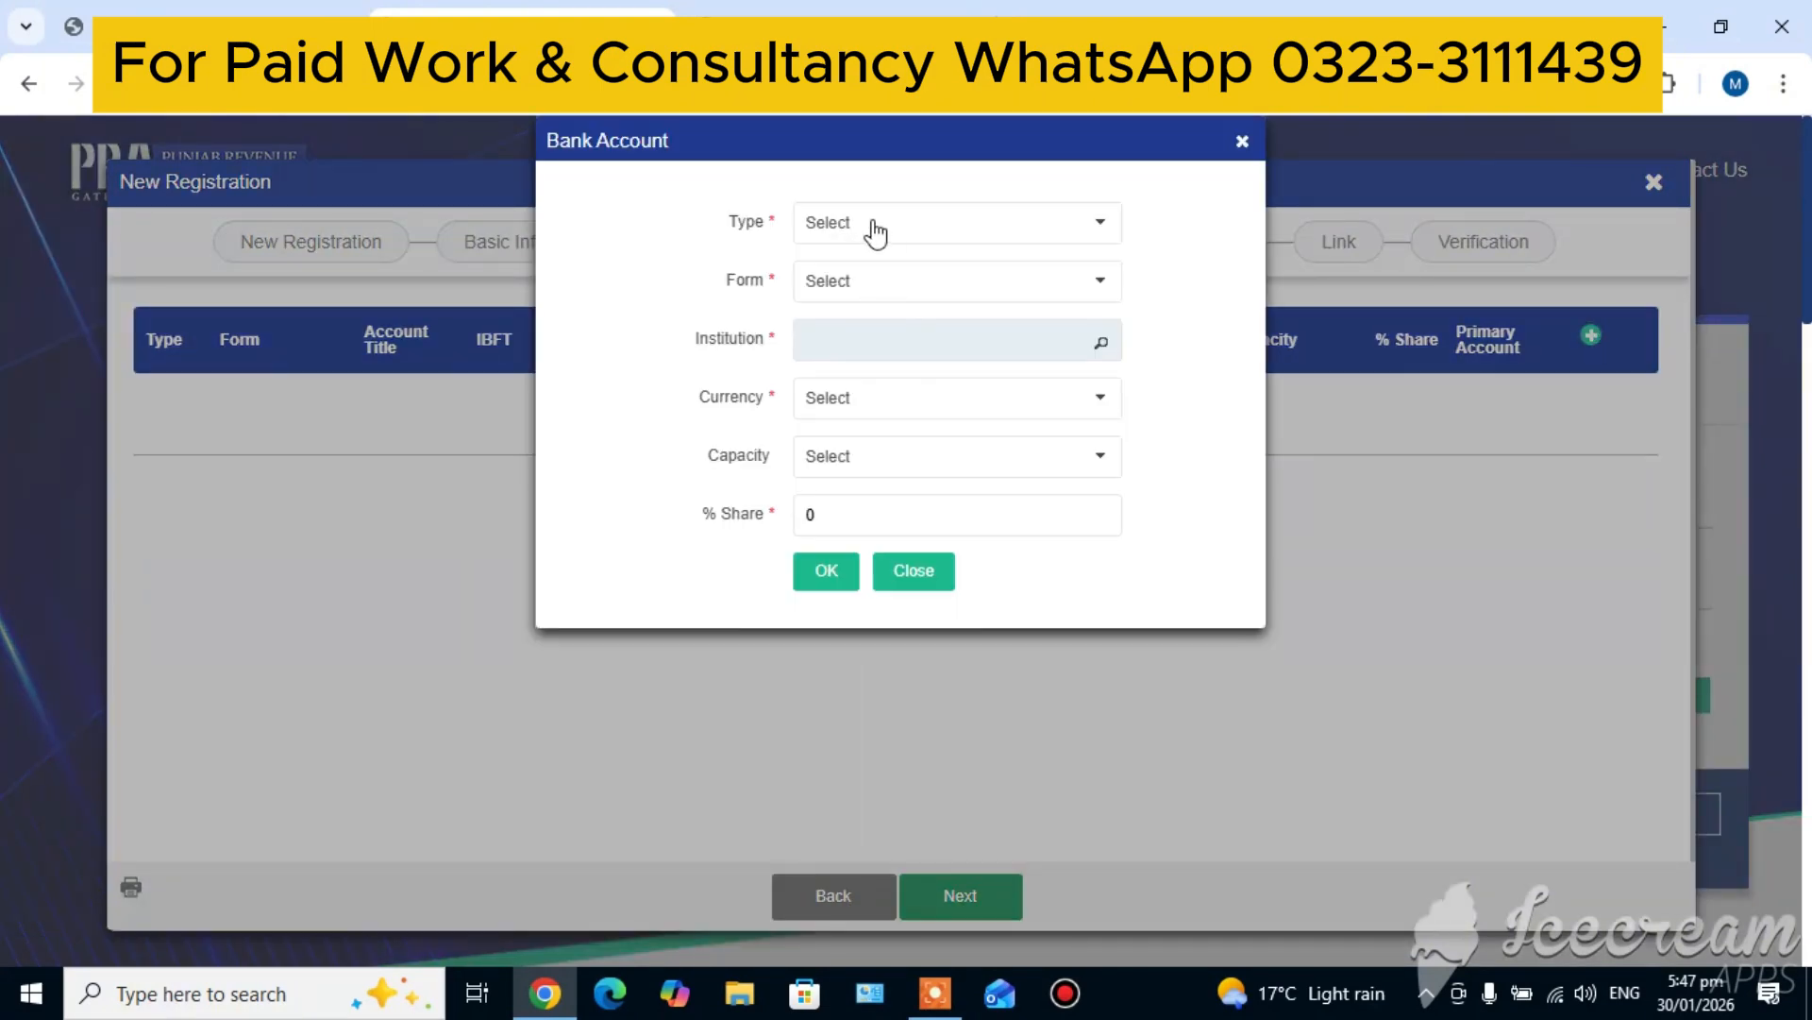
left_click(867, 234)
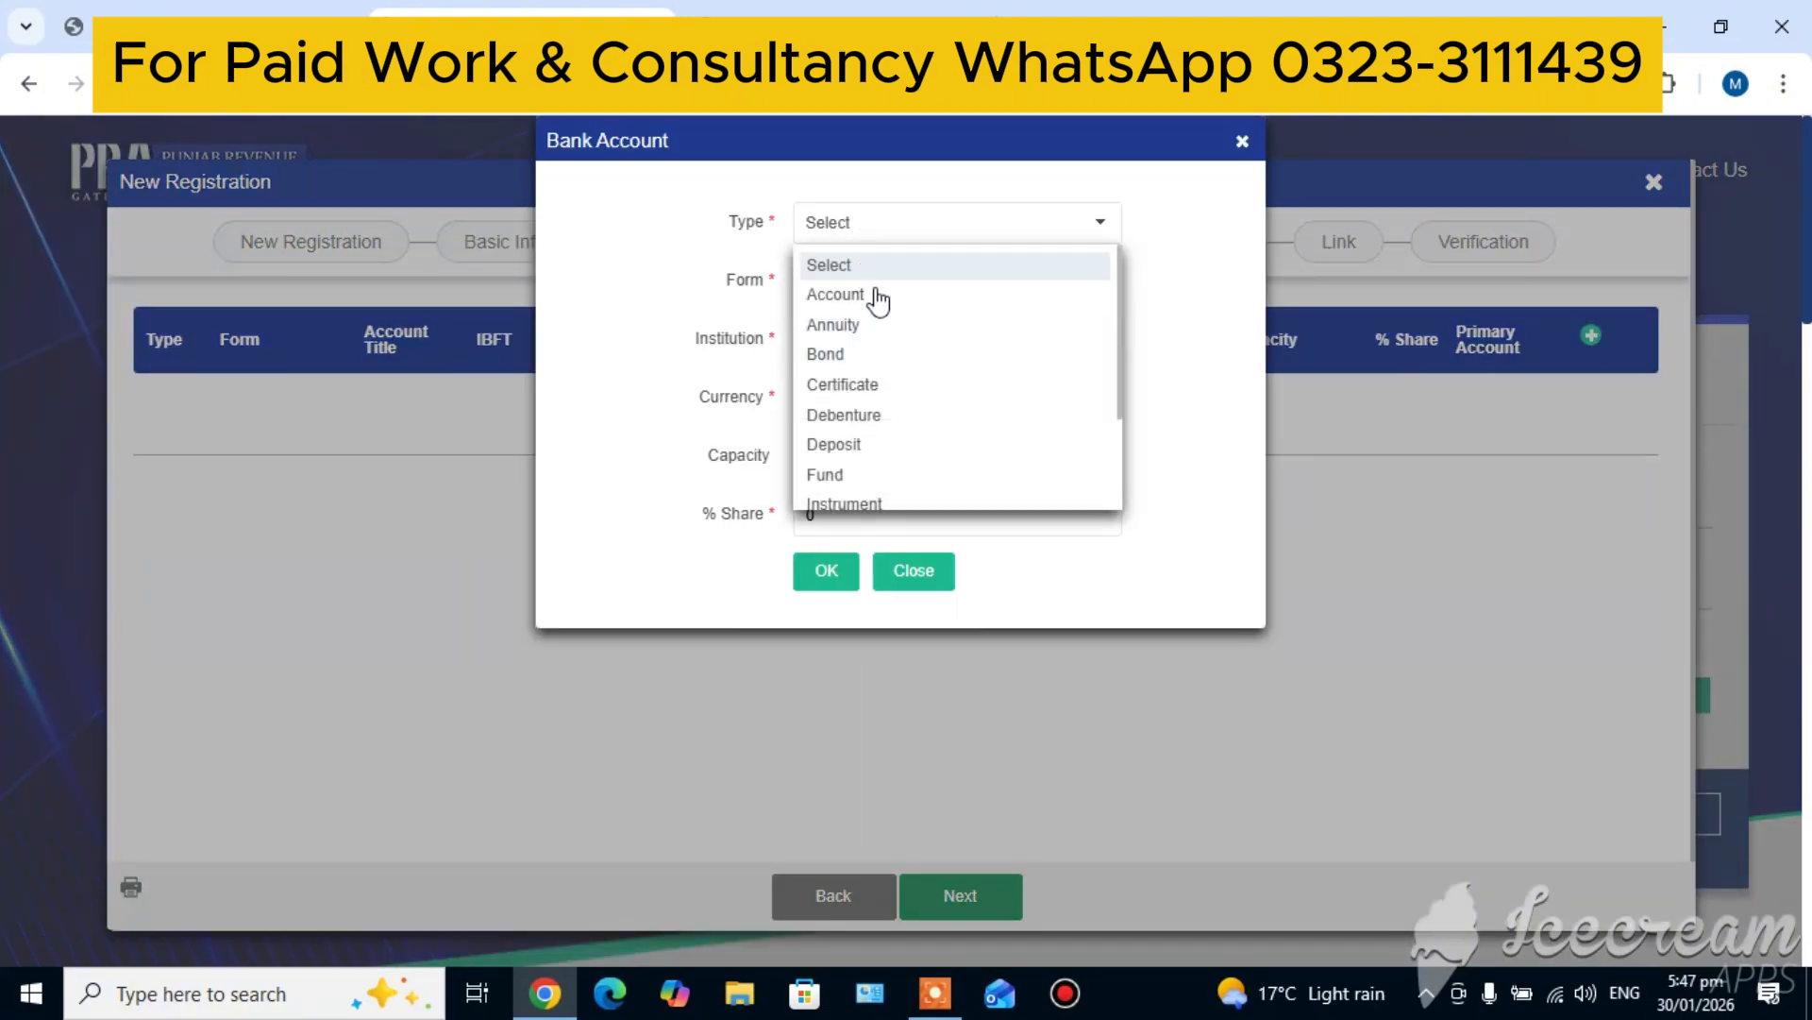
left_click(843, 300)
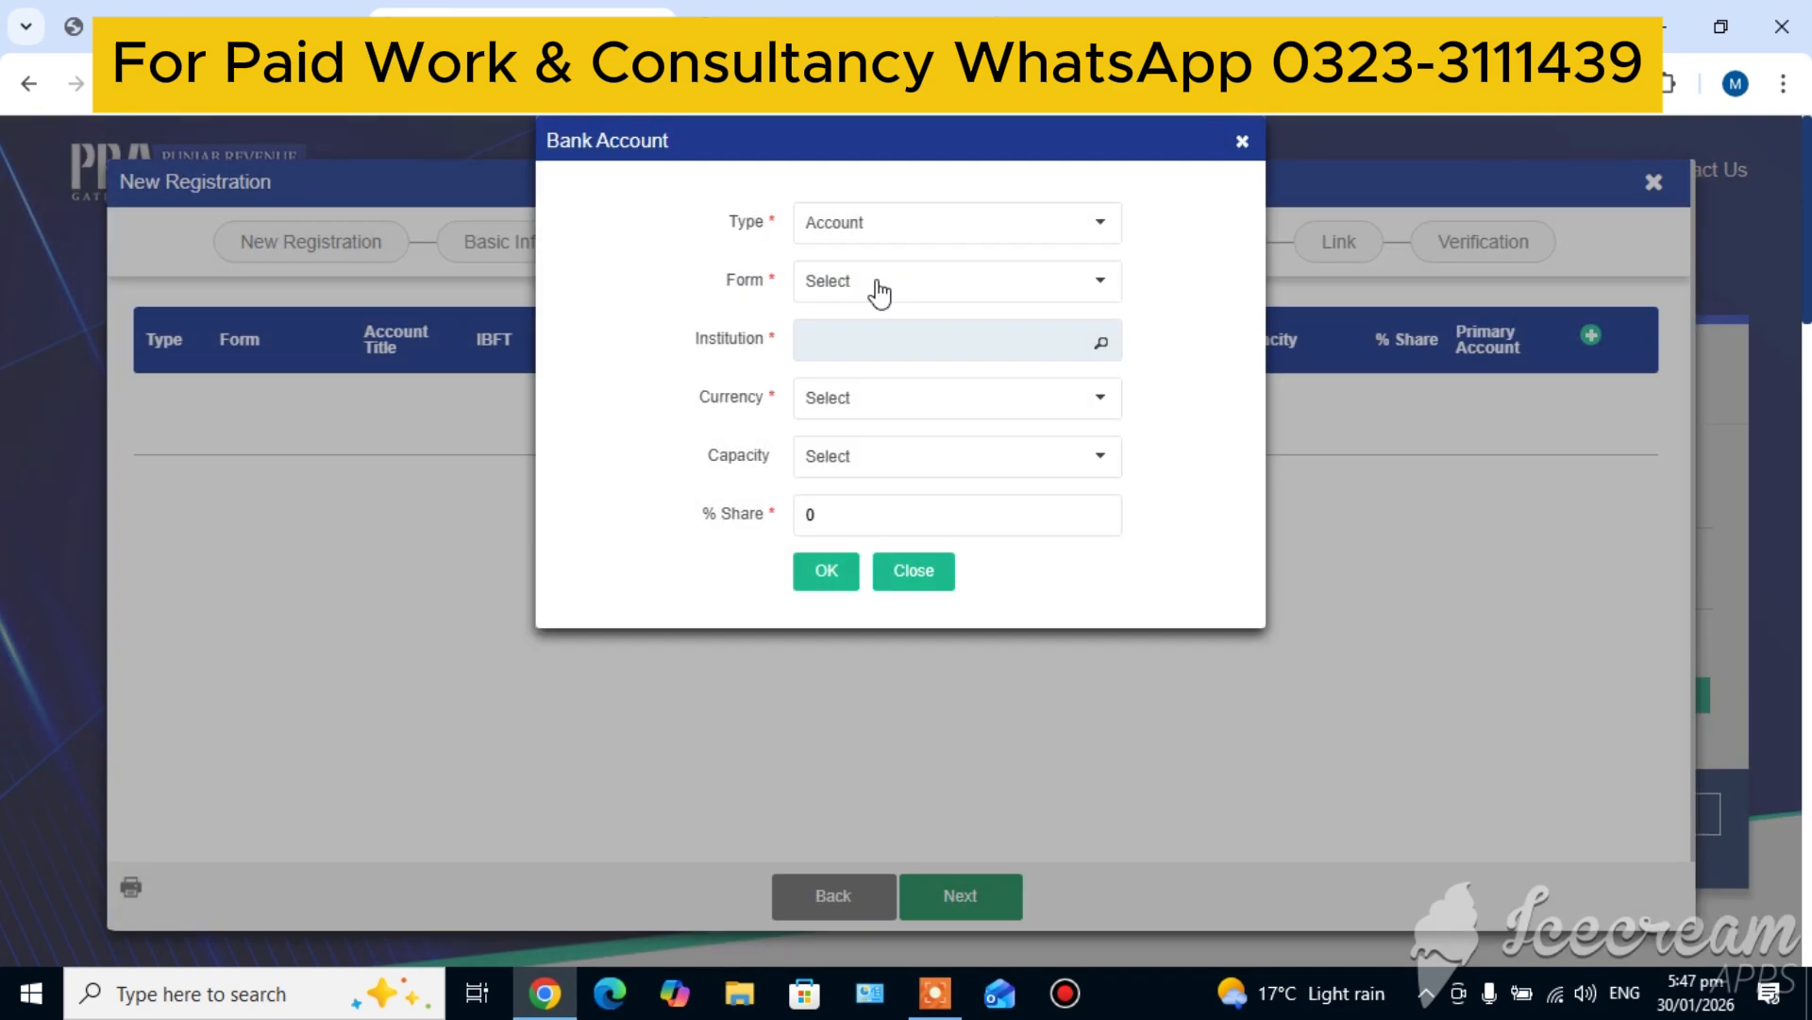
left_click(877, 283)
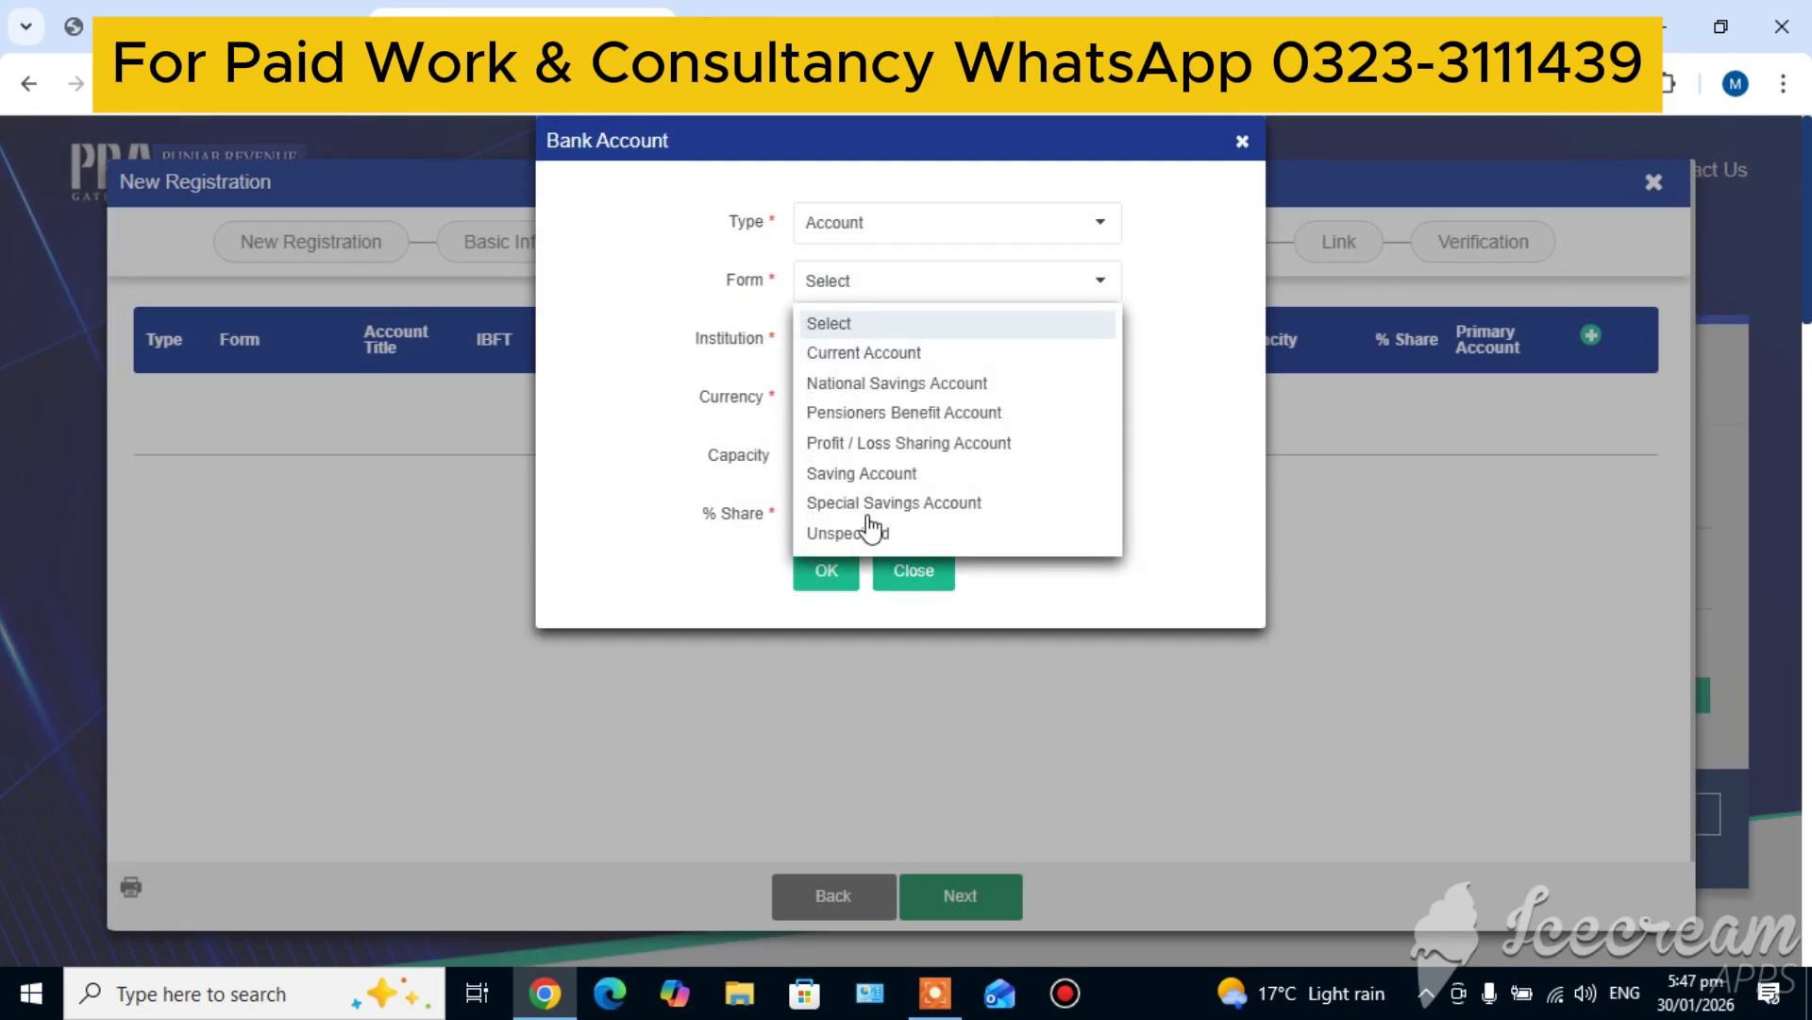
left_click(861, 354)
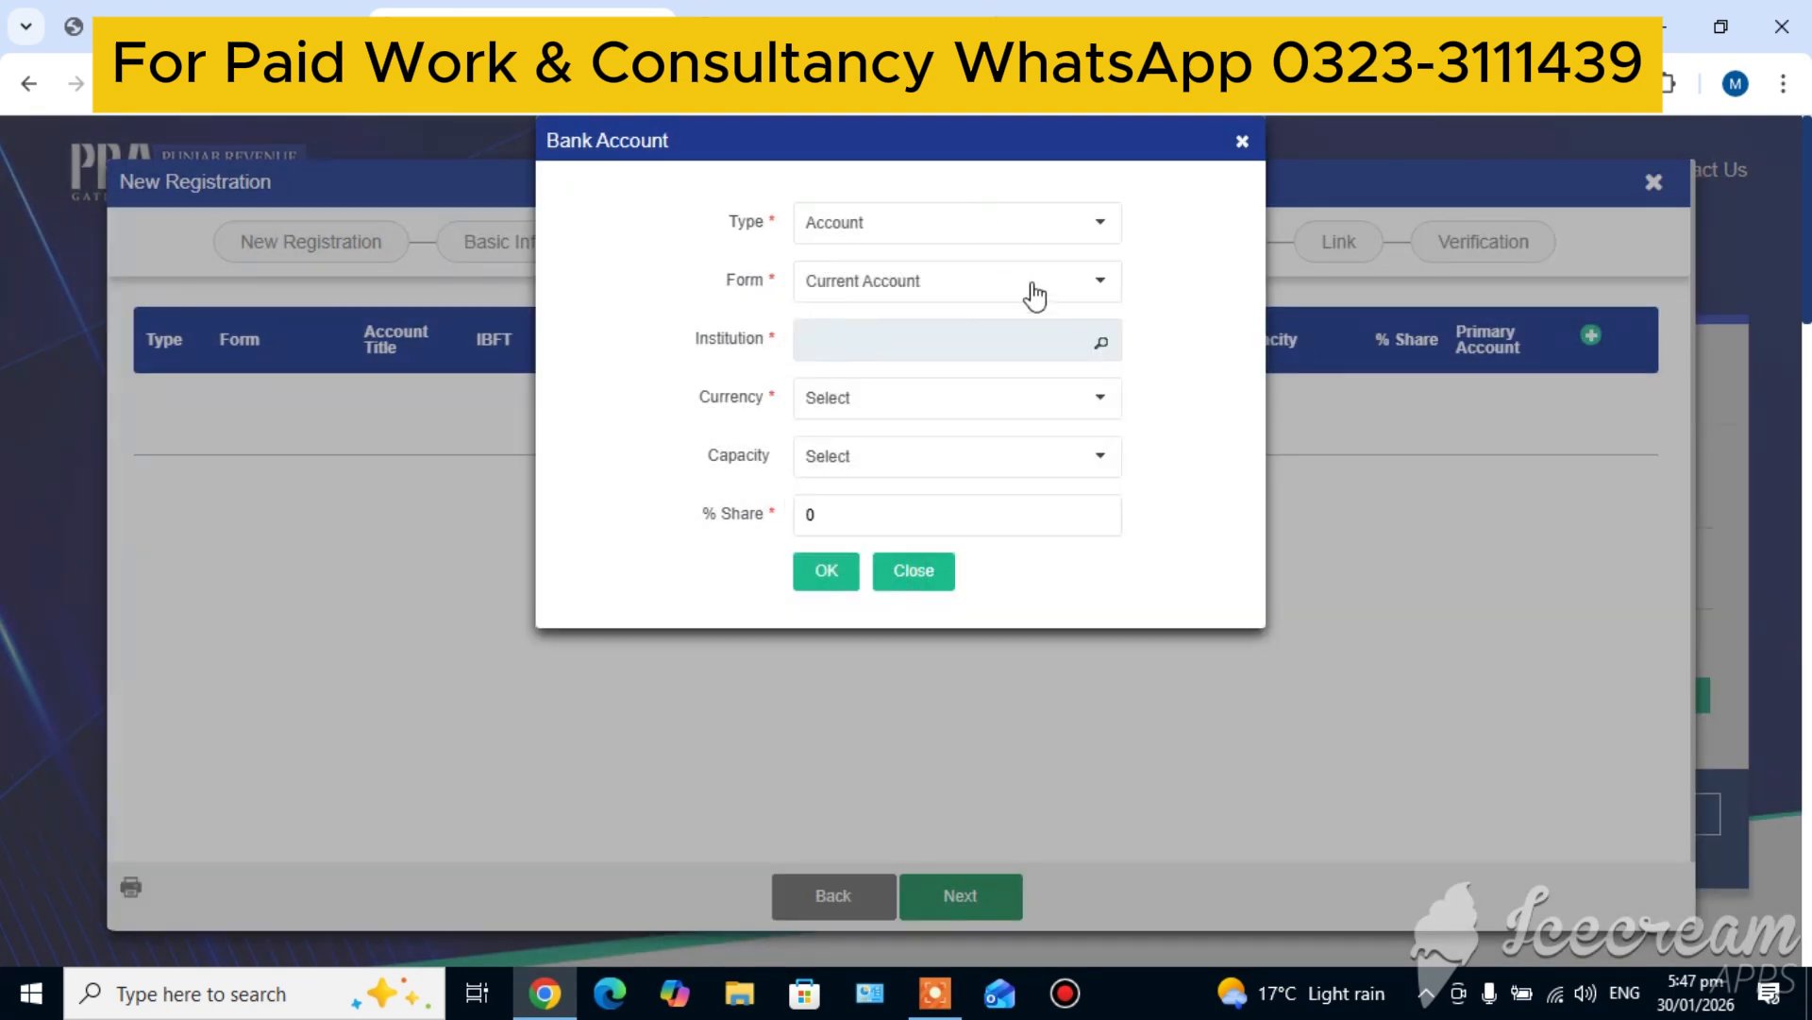
Search the institutions for "other" and select Other as the bank account's institution
left_click(1097, 347)
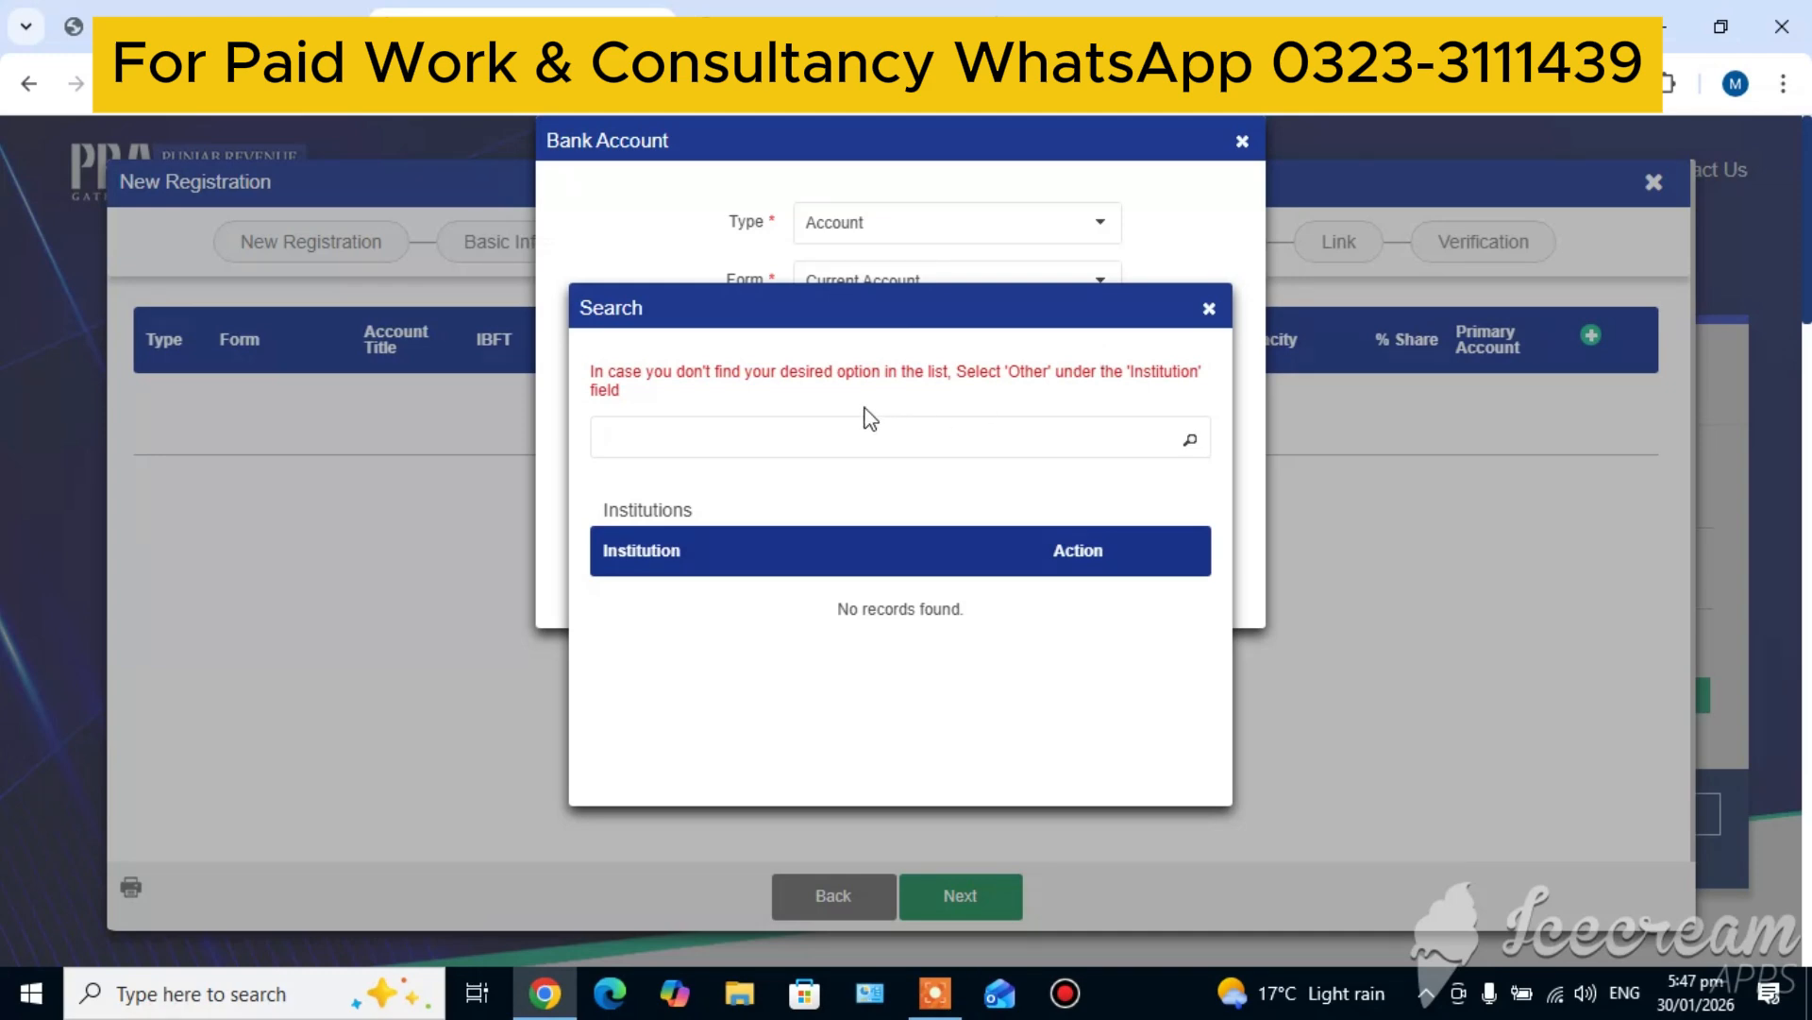
left_click(809, 437)
type("other")
left_click(1191, 441)
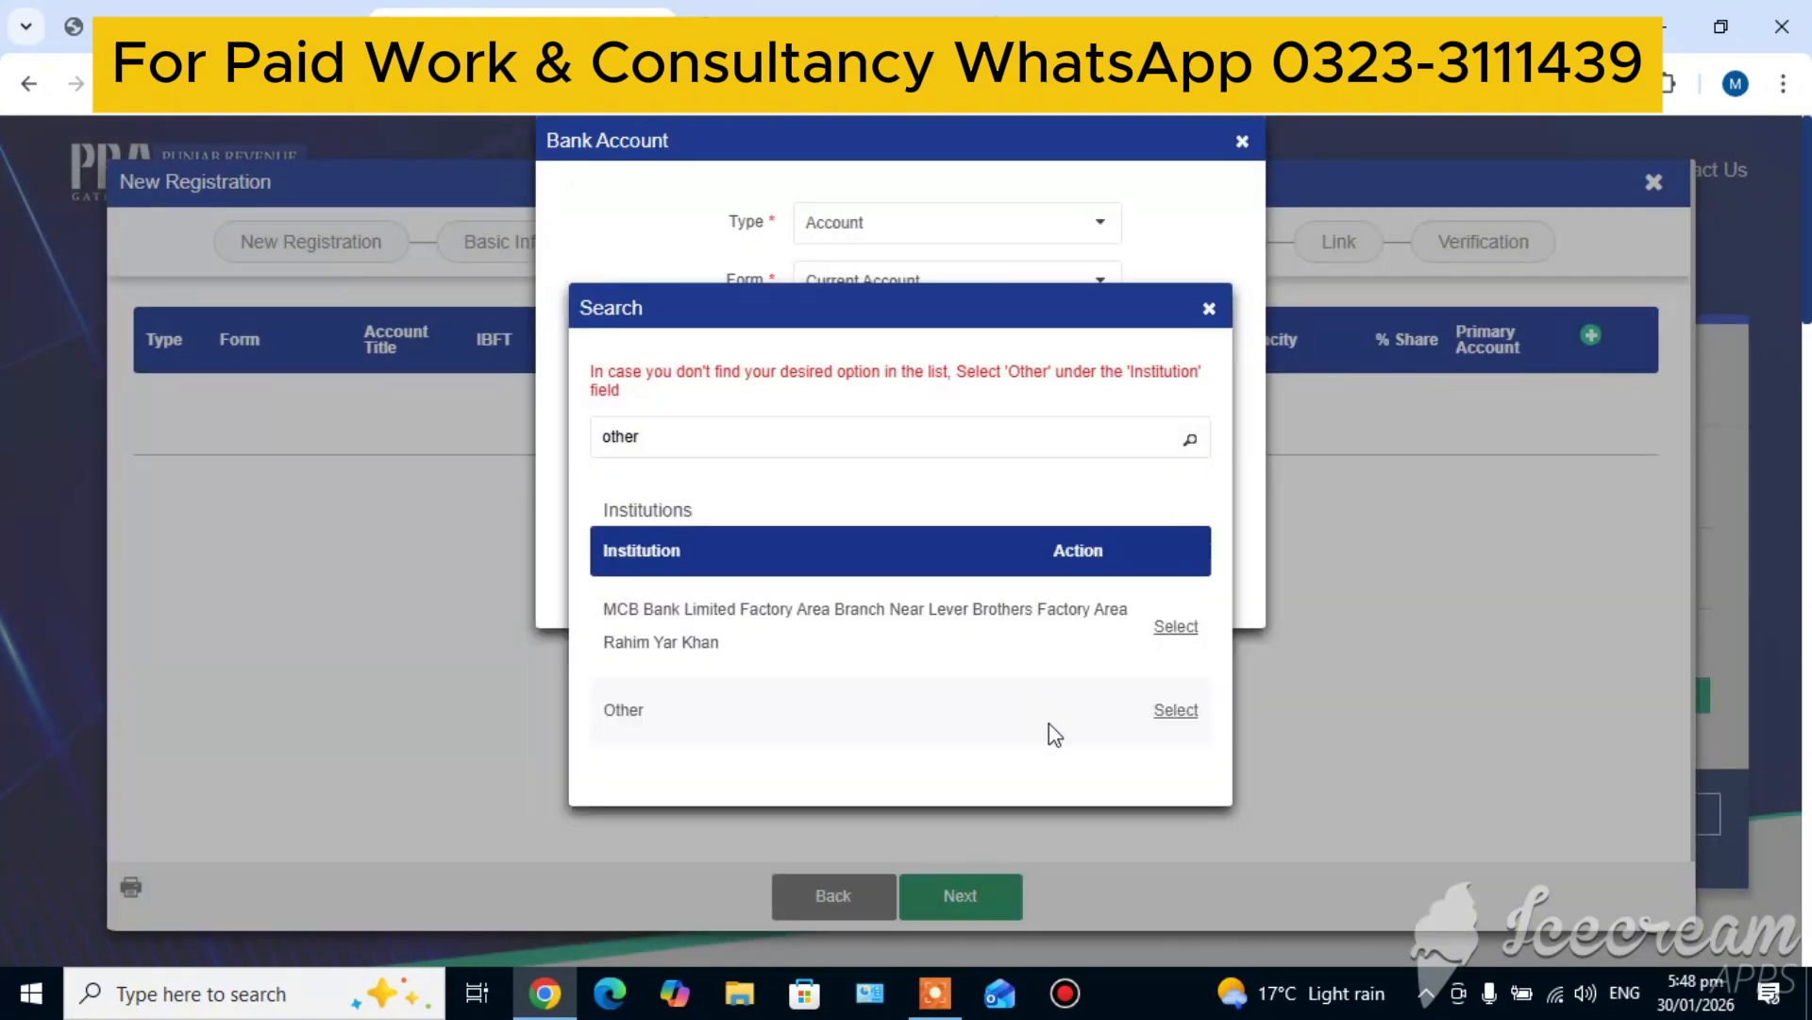
left_click(1173, 710)
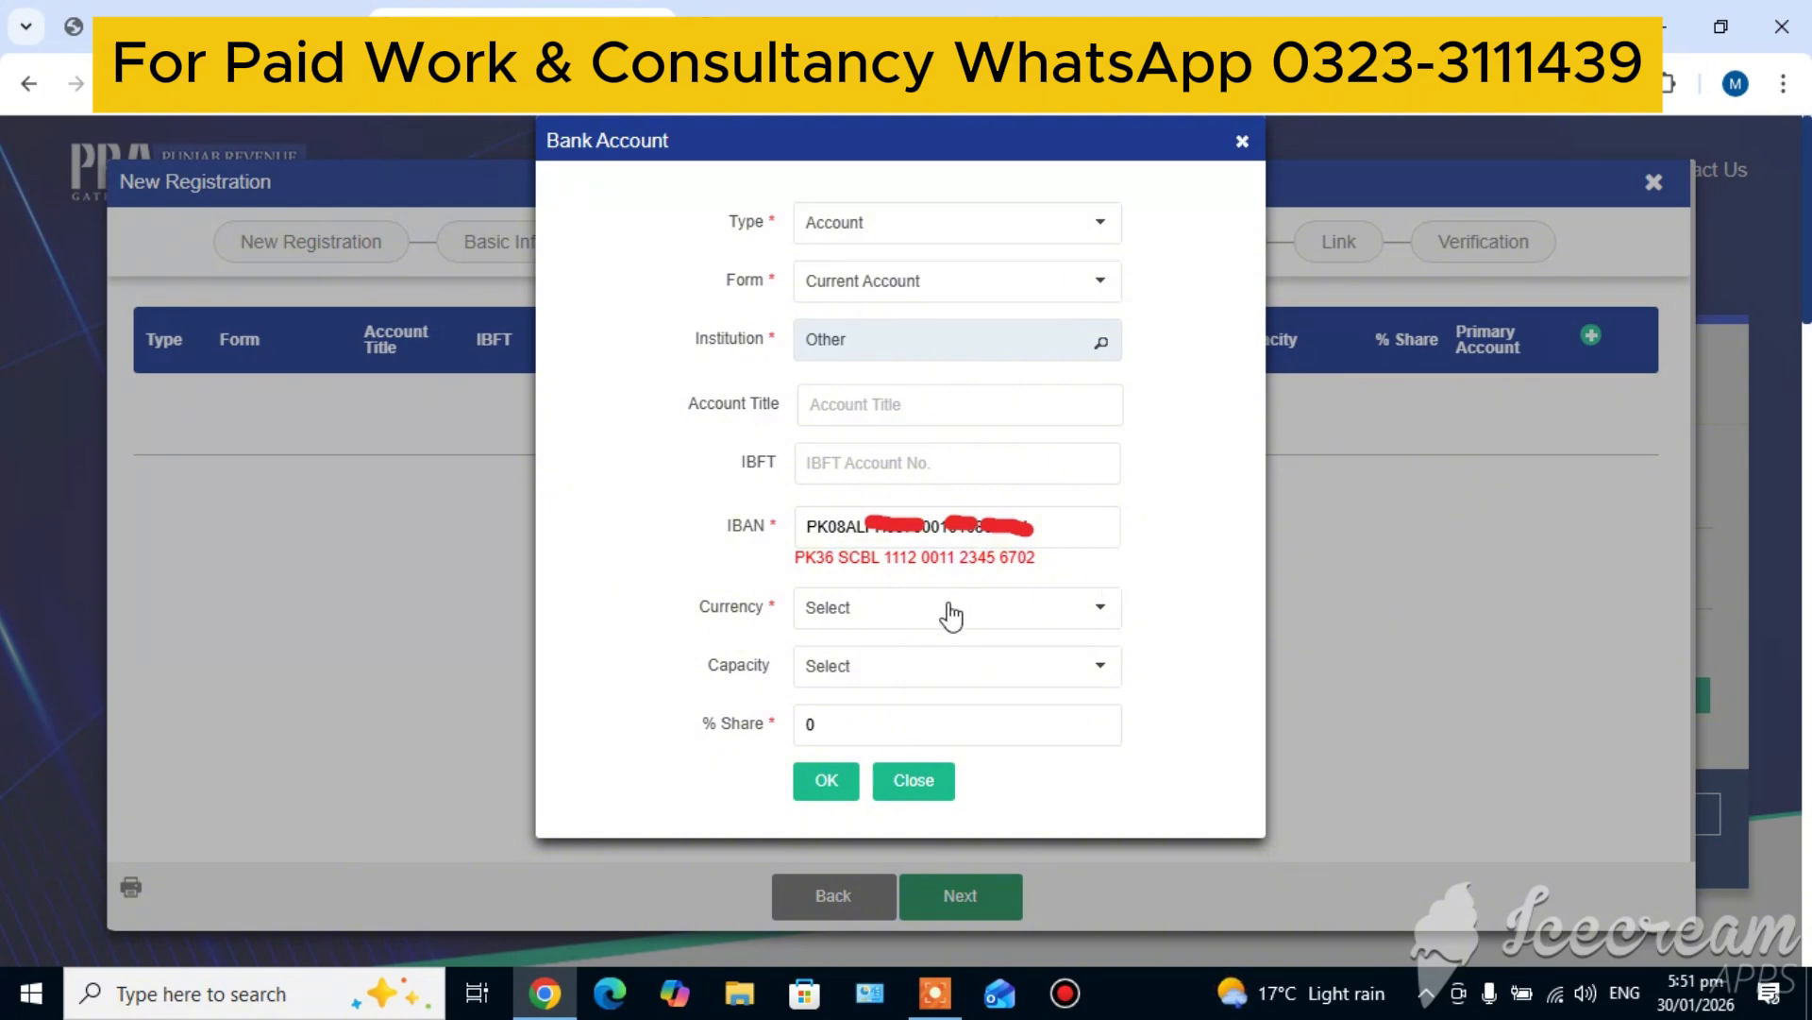
Set the bank account's currency to PKR Rs (Pakistani Rupee), capacity to Owner and share to 100%, save it and proceed to the Link stage
left_click(841, 611)
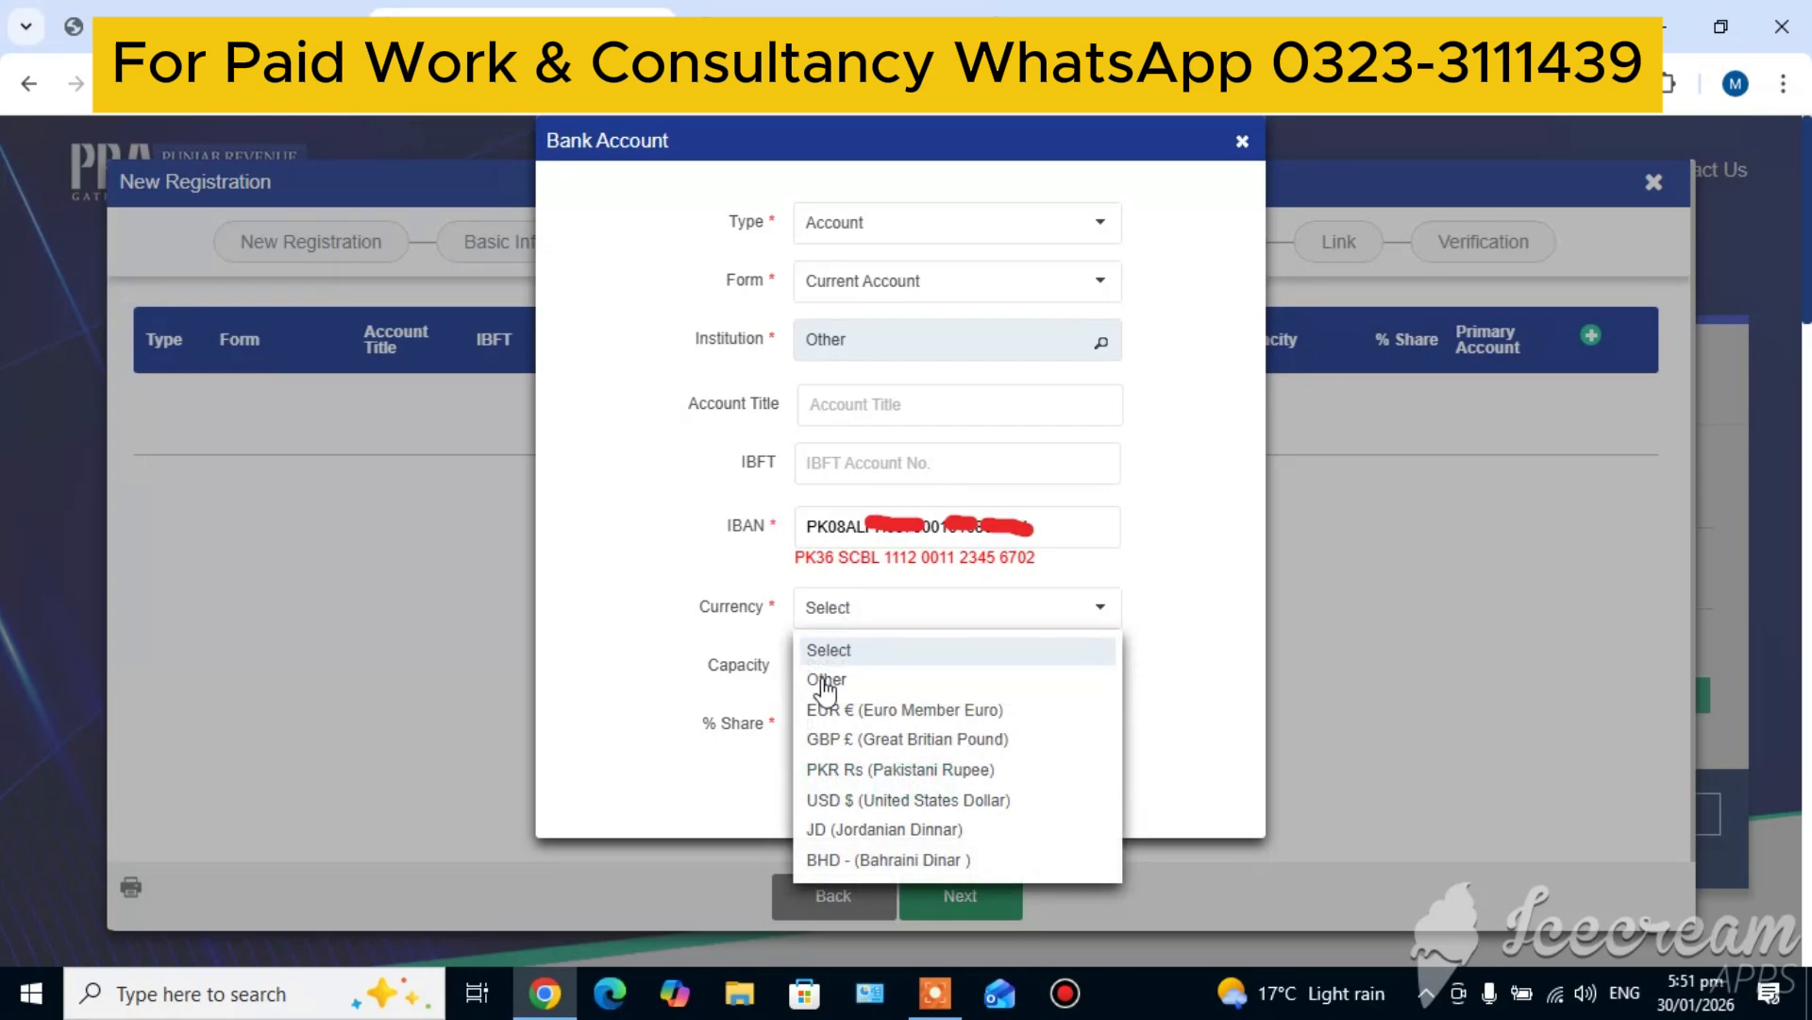
left_click(838, 770)
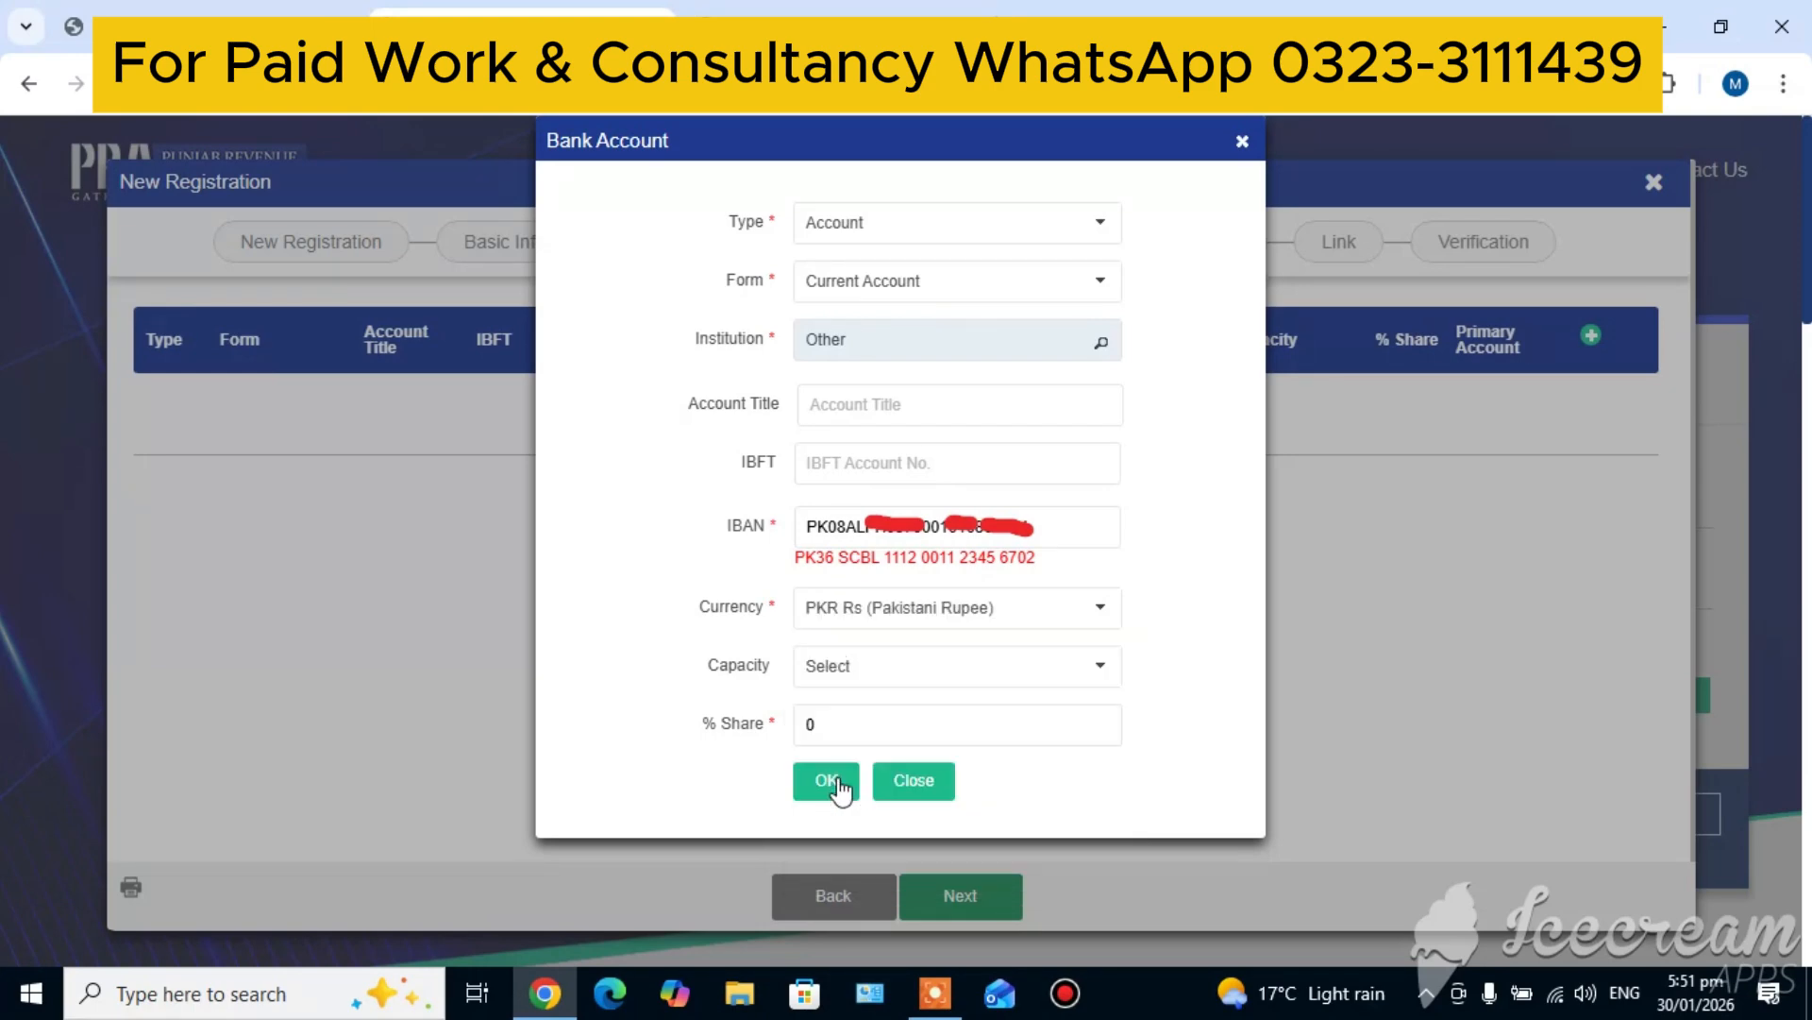
left_click(899, 680)
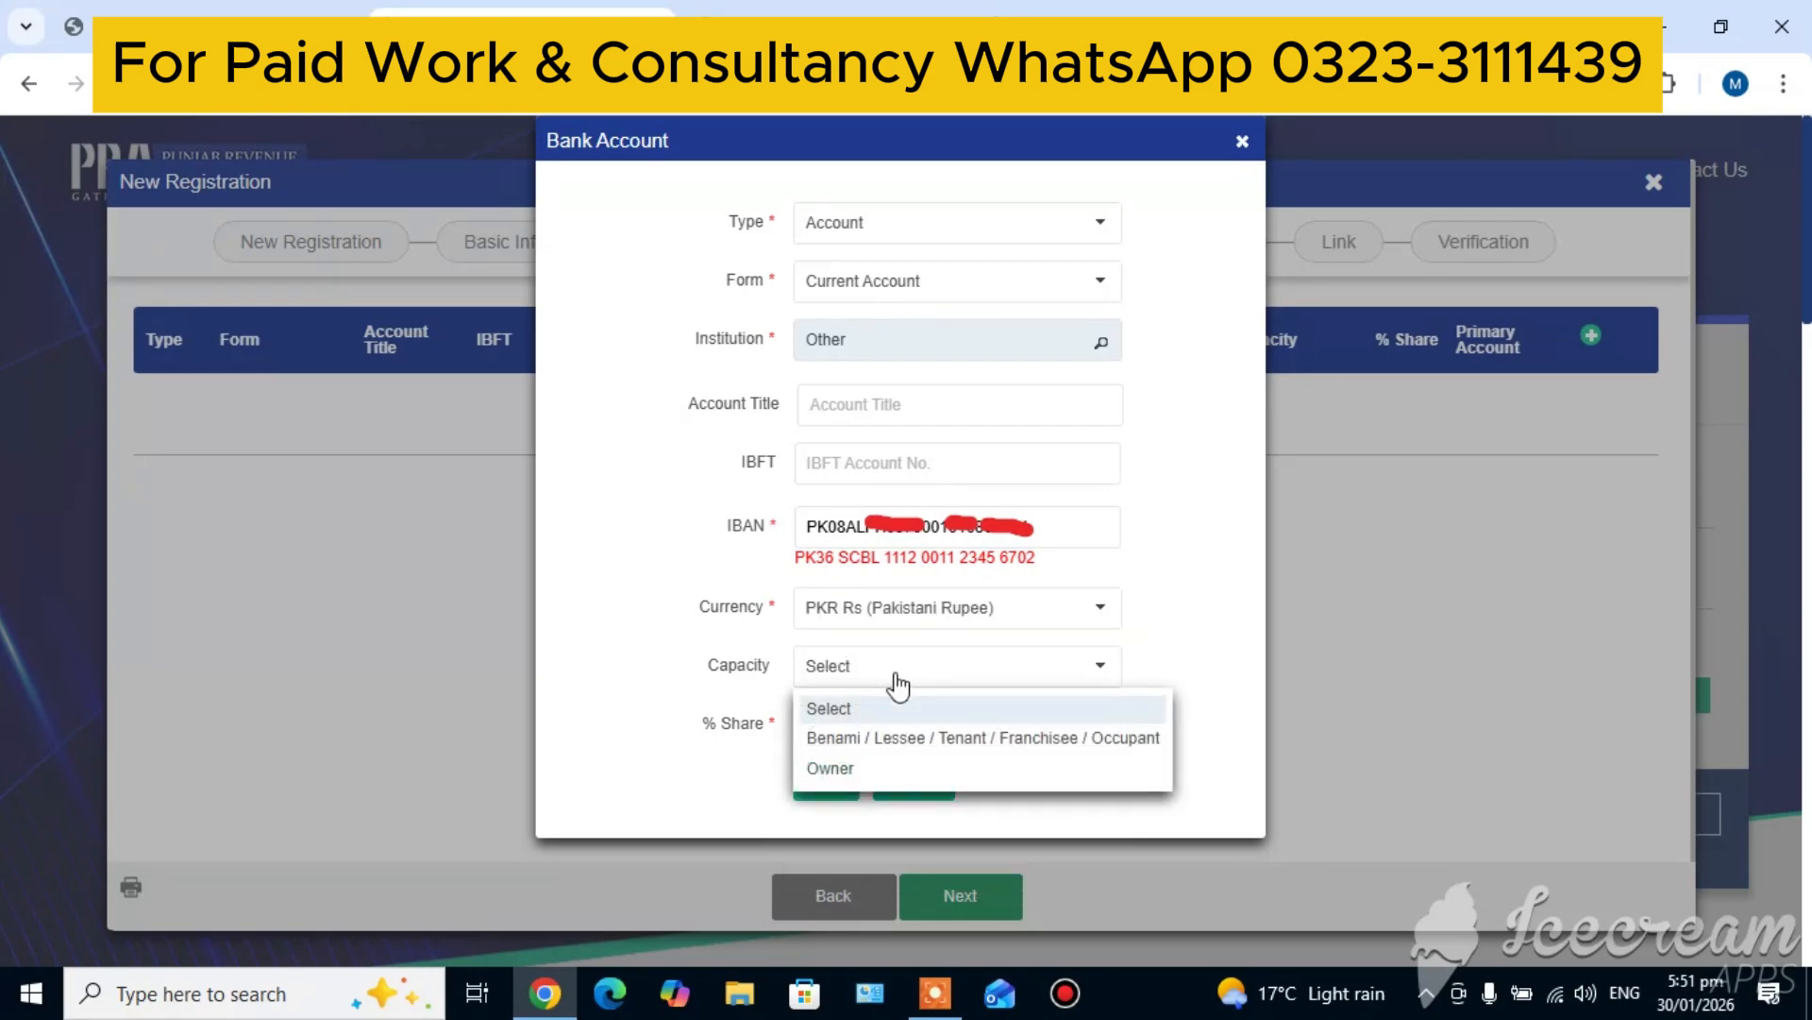
left_click(868, 766)
left_click(854, 731)
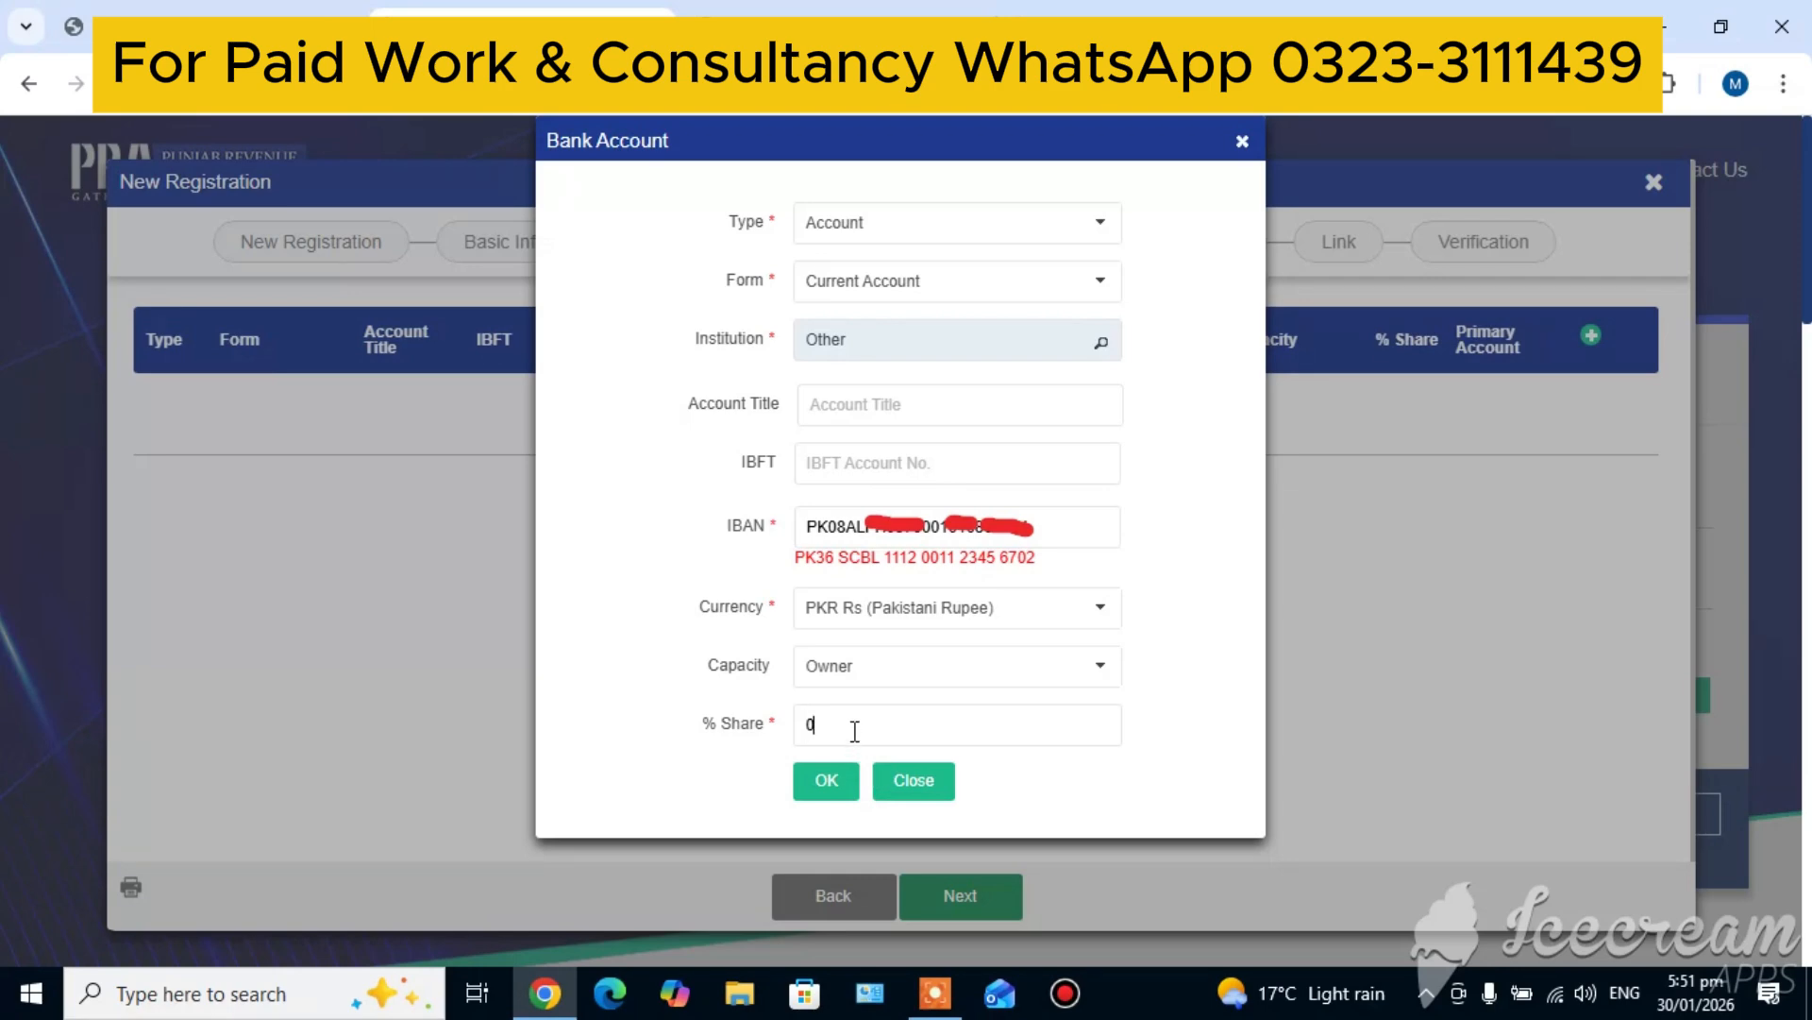
key("BackSpace")
type("100")
left_click(826, 781)
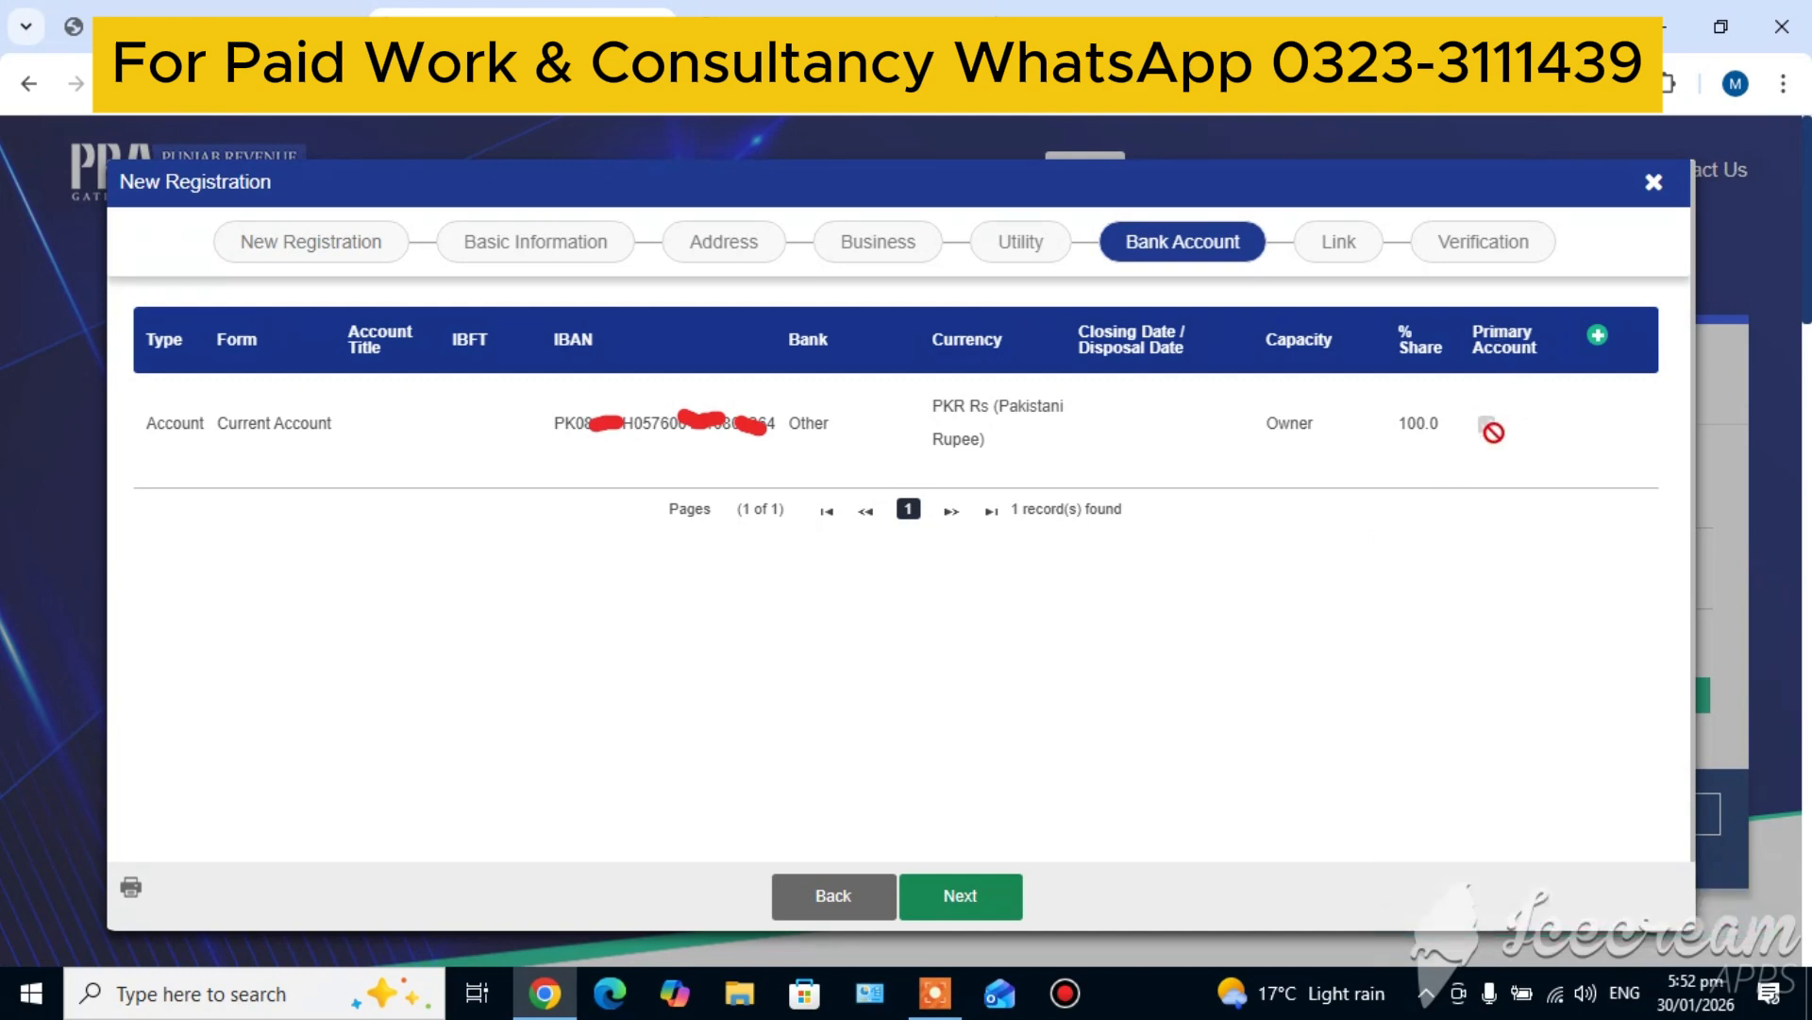
left_click(963, 897)
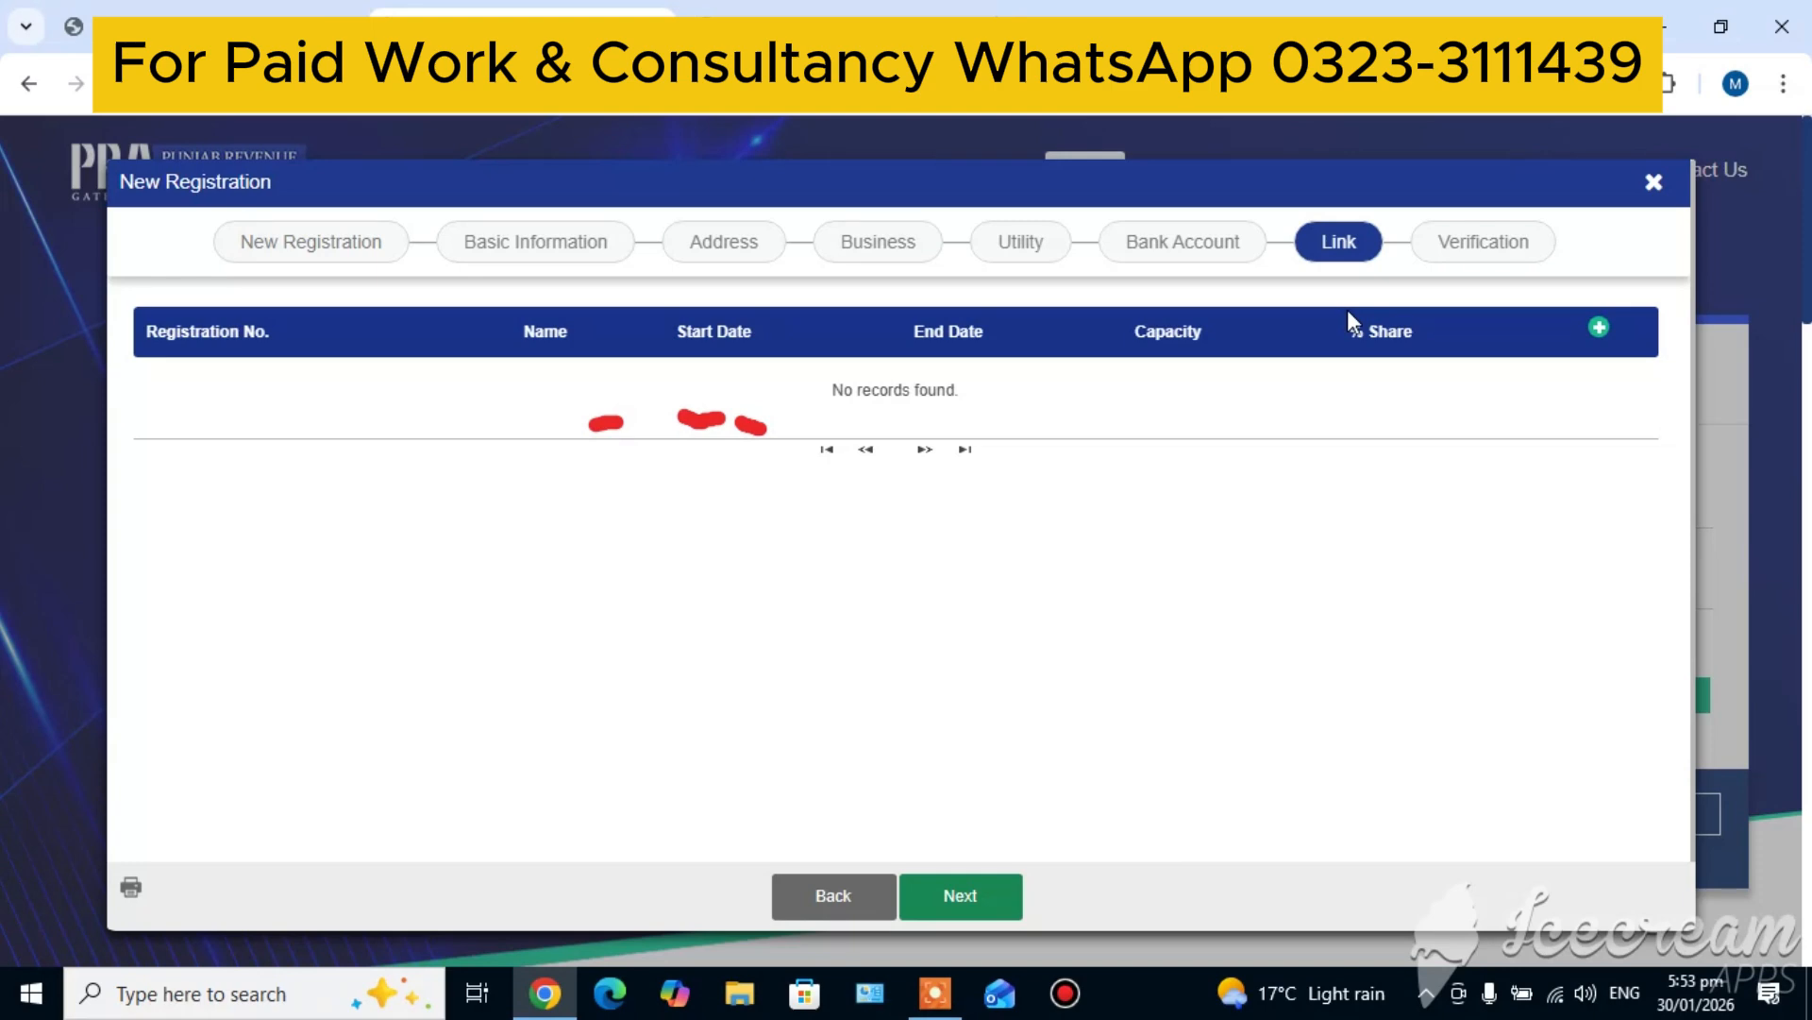
left_click(1599, 328)
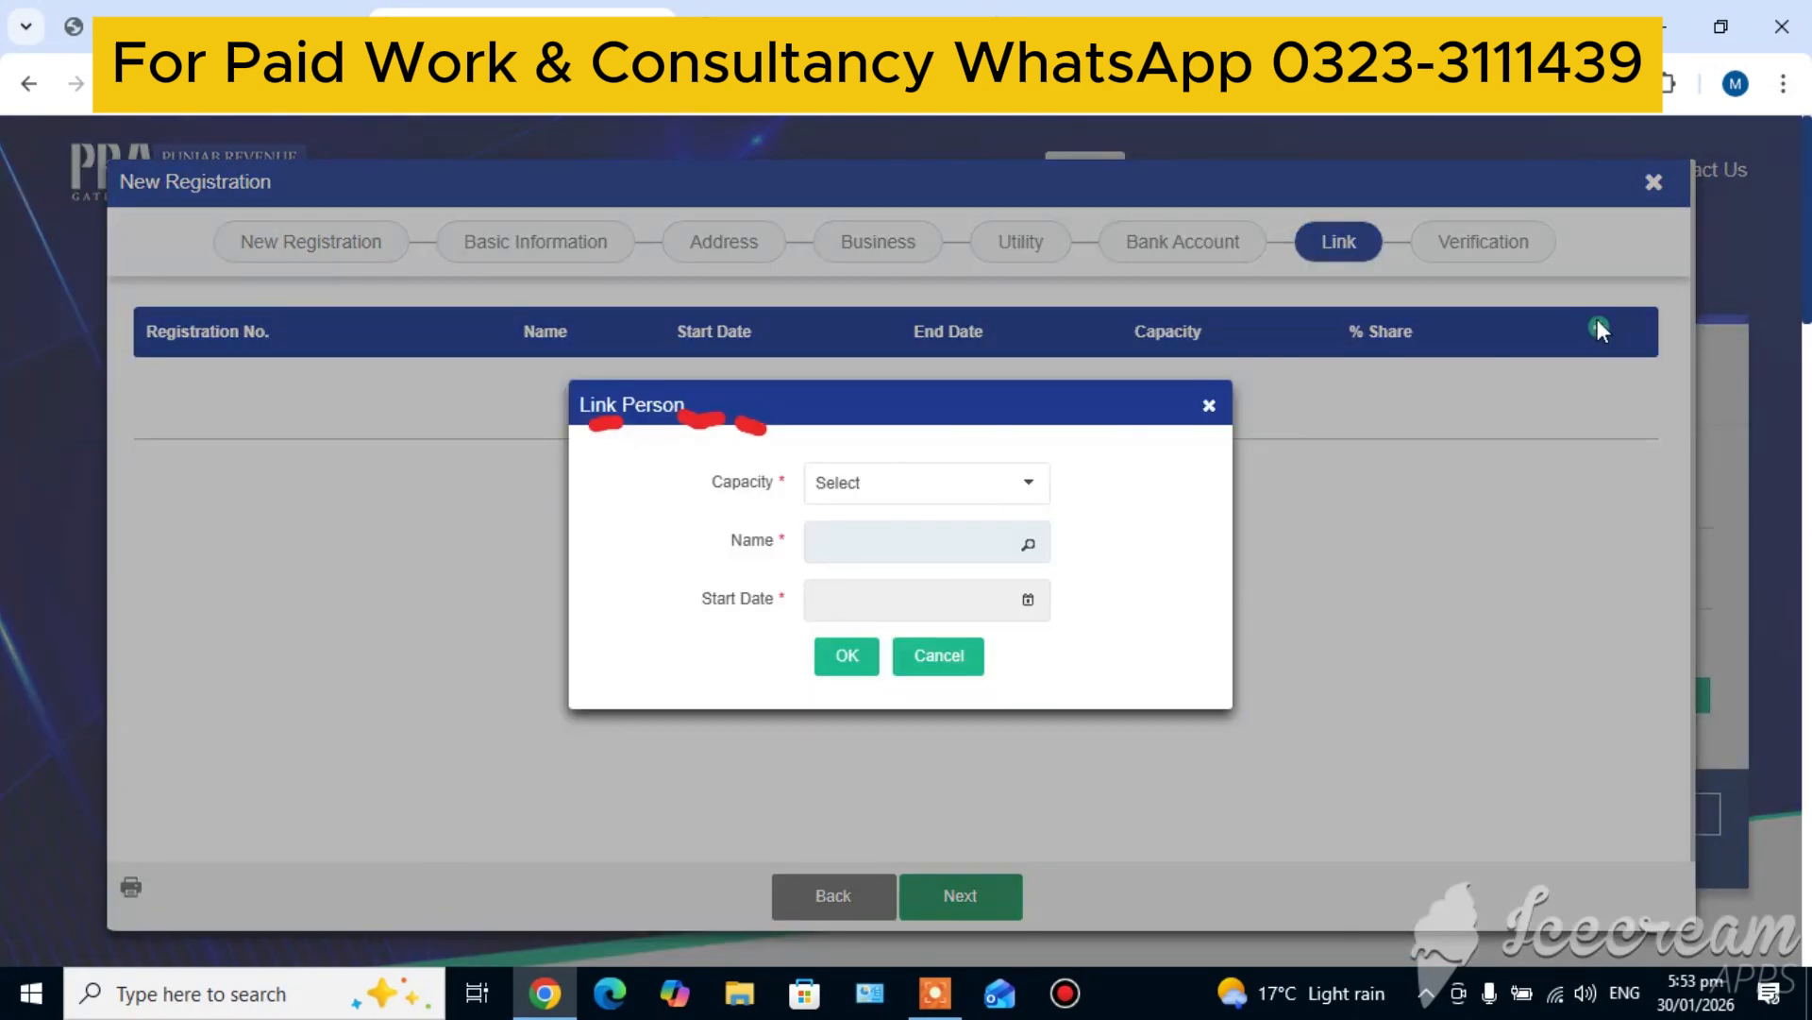
left_click(930, 487)
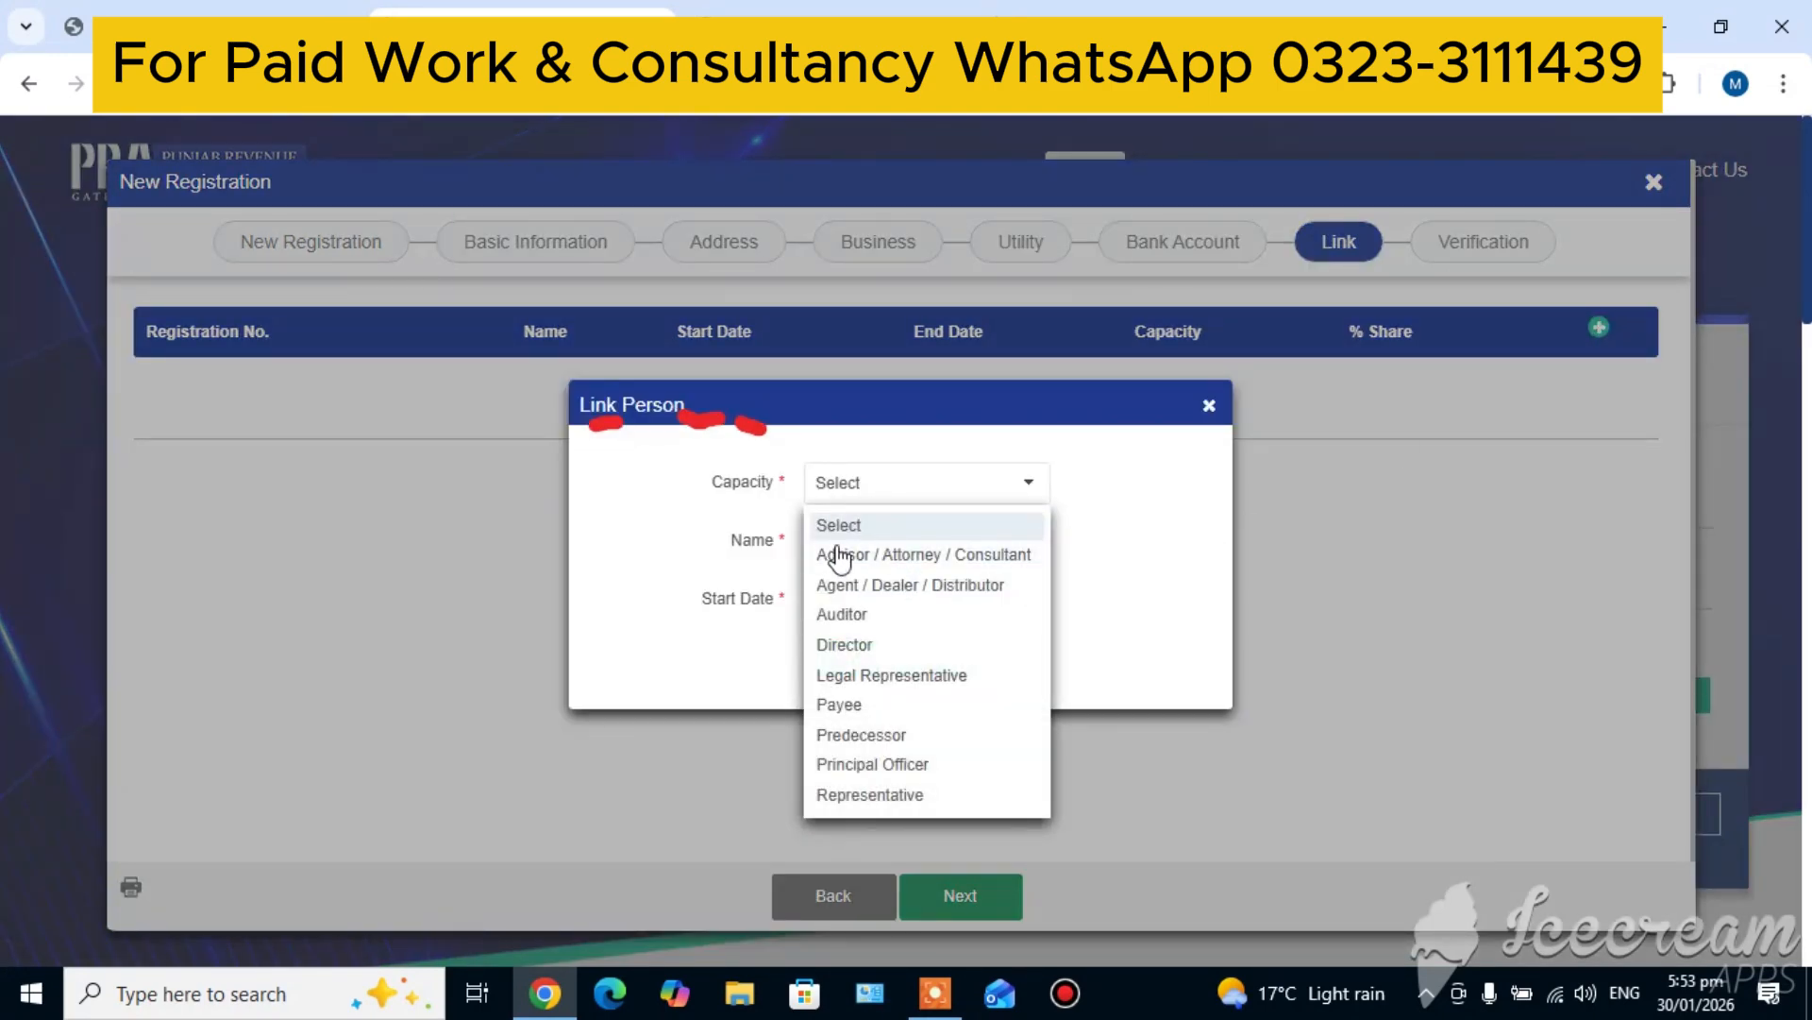
left_click(608, 606)
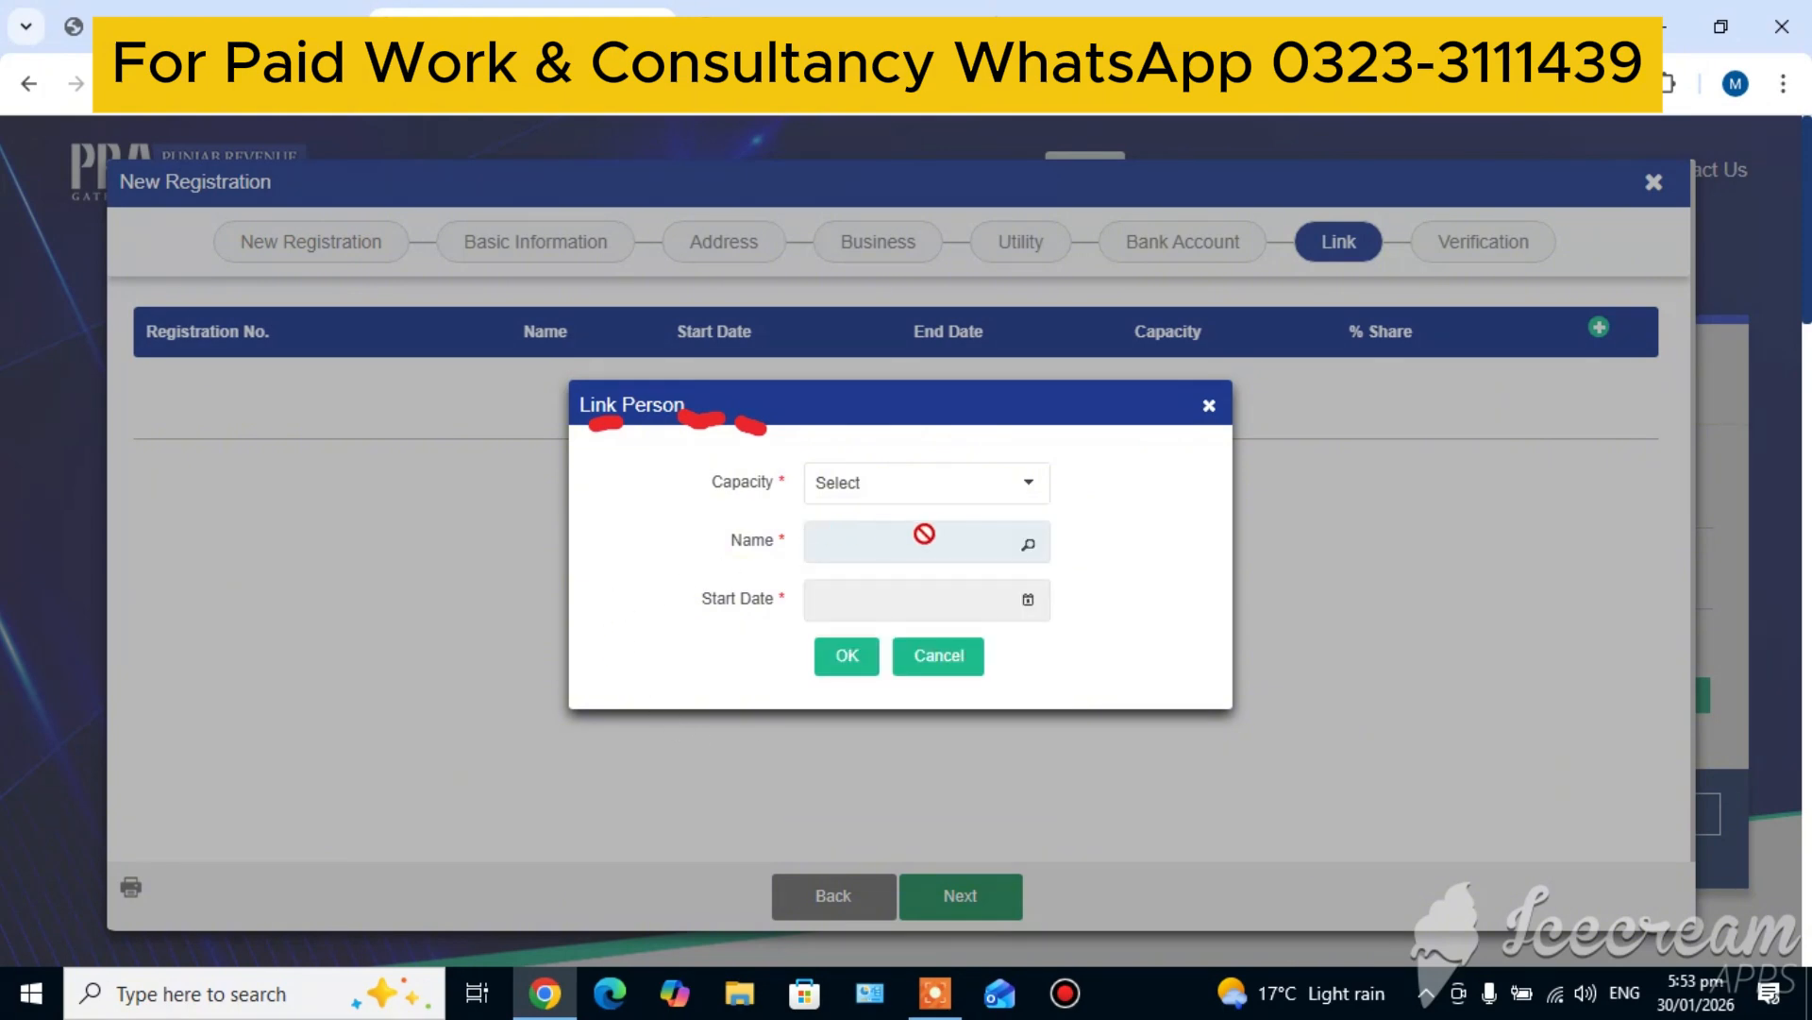
left_click(1027, 544)
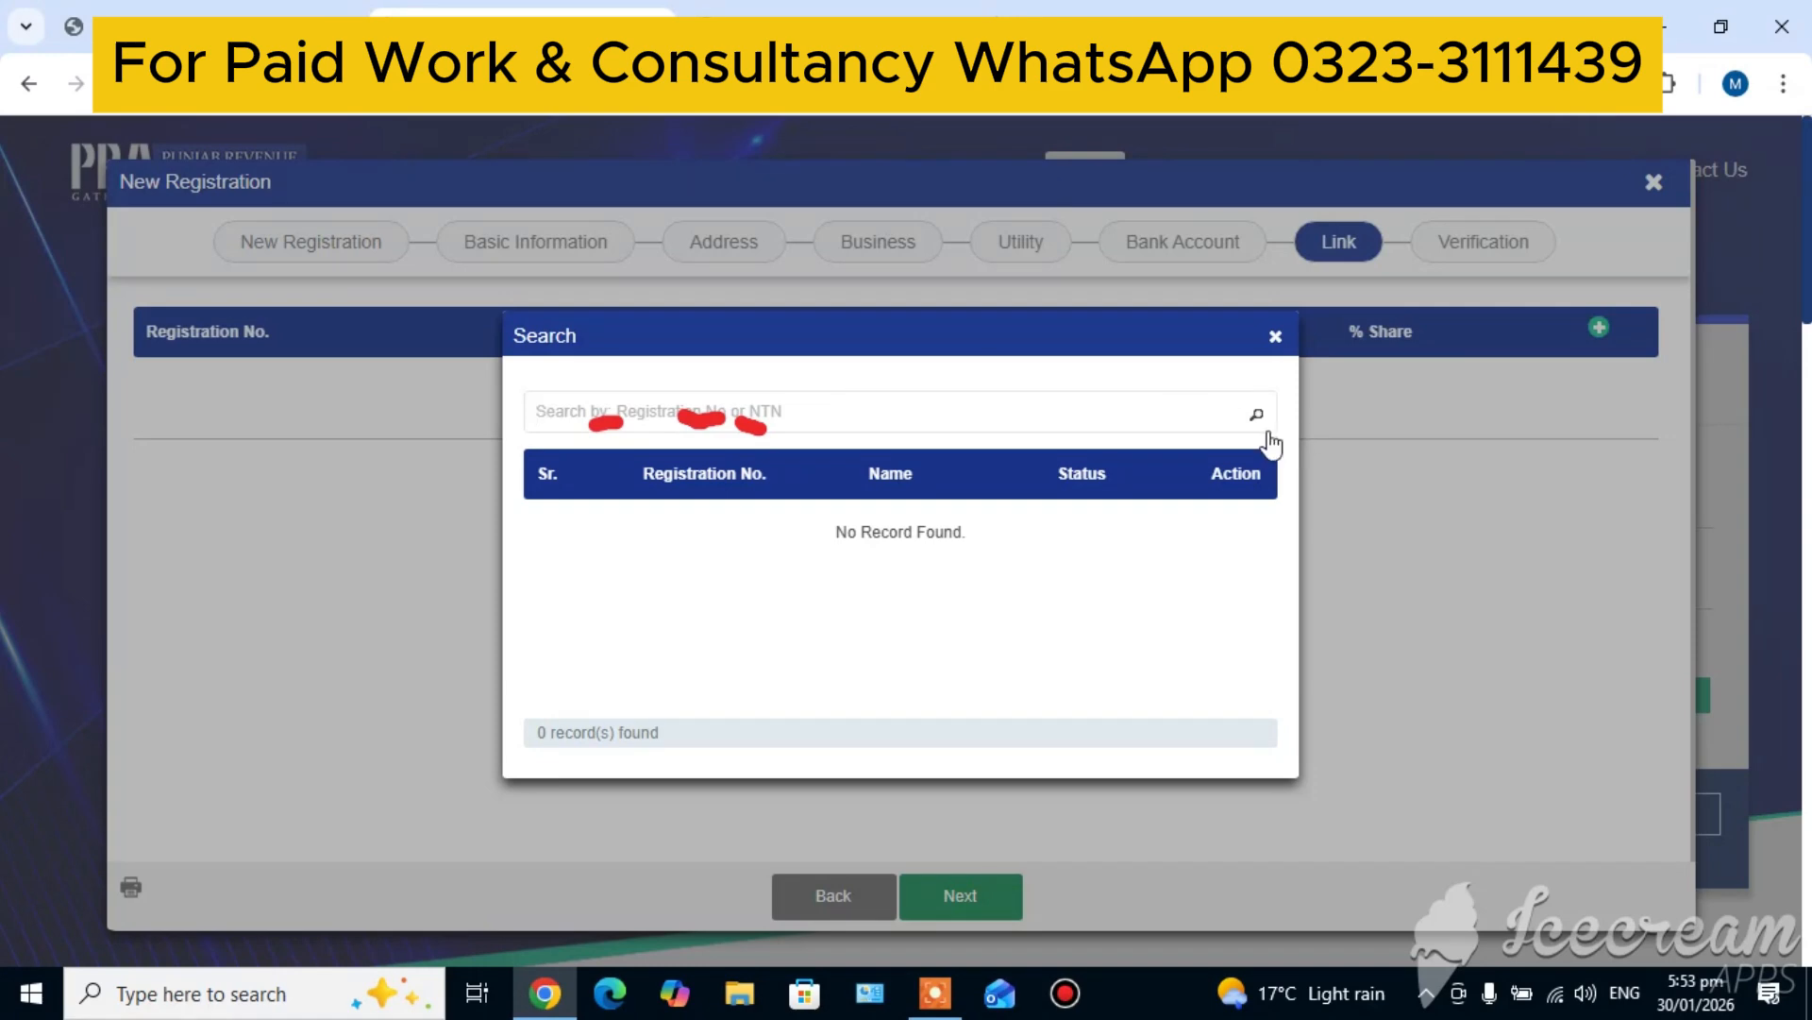
left_click(1275, 337)
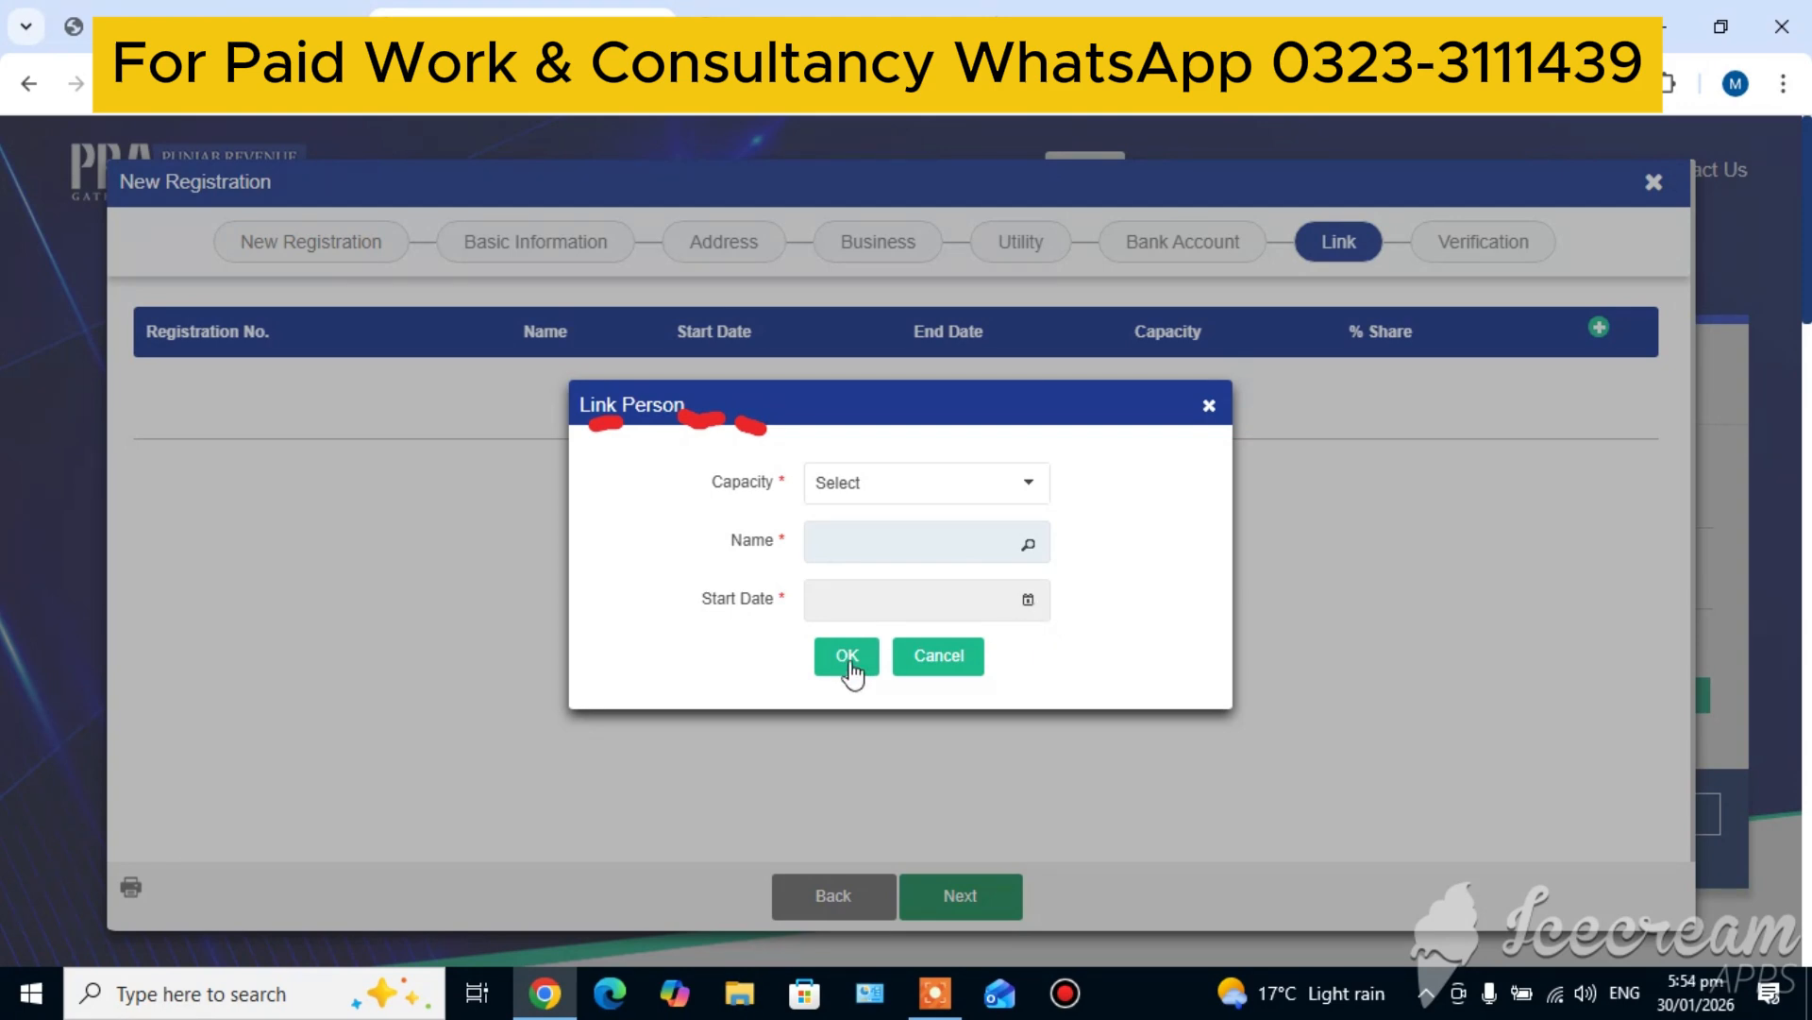
left_click(1208, 407)
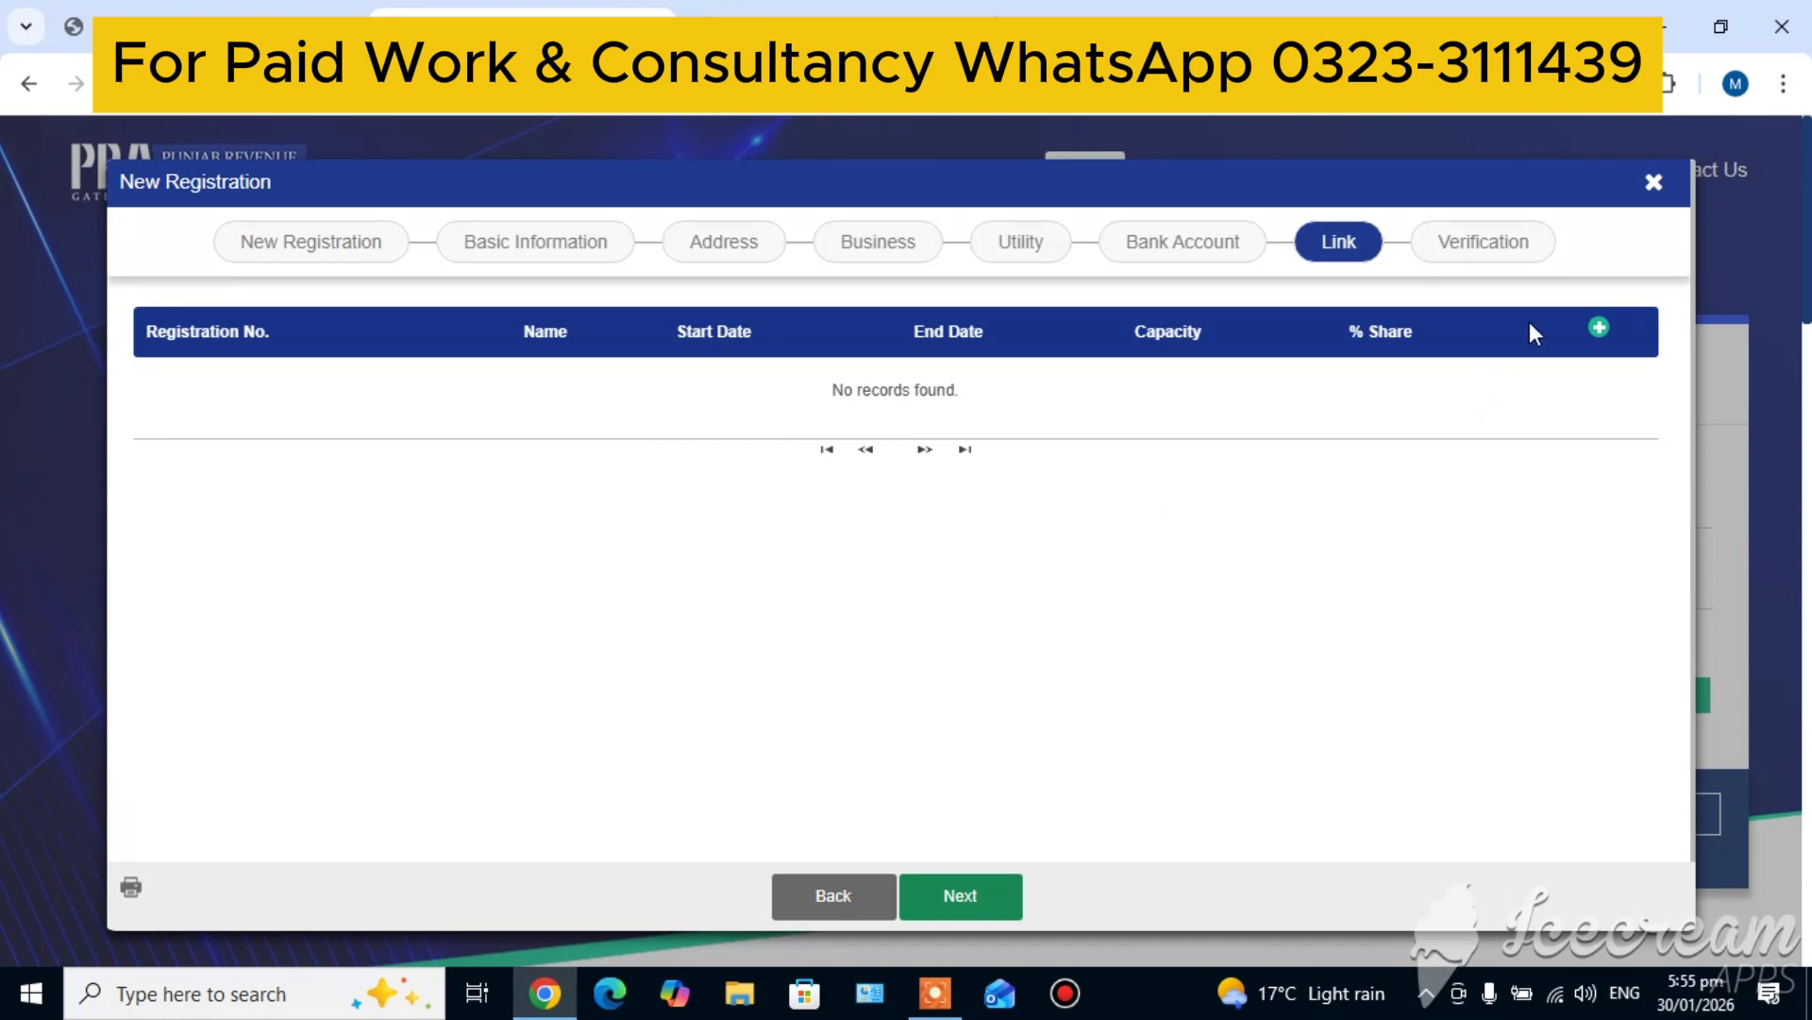
Add a linked person with capacity Principal Officer, searching by the person's registration number and selecting the matching record
left_click(1599, 327)
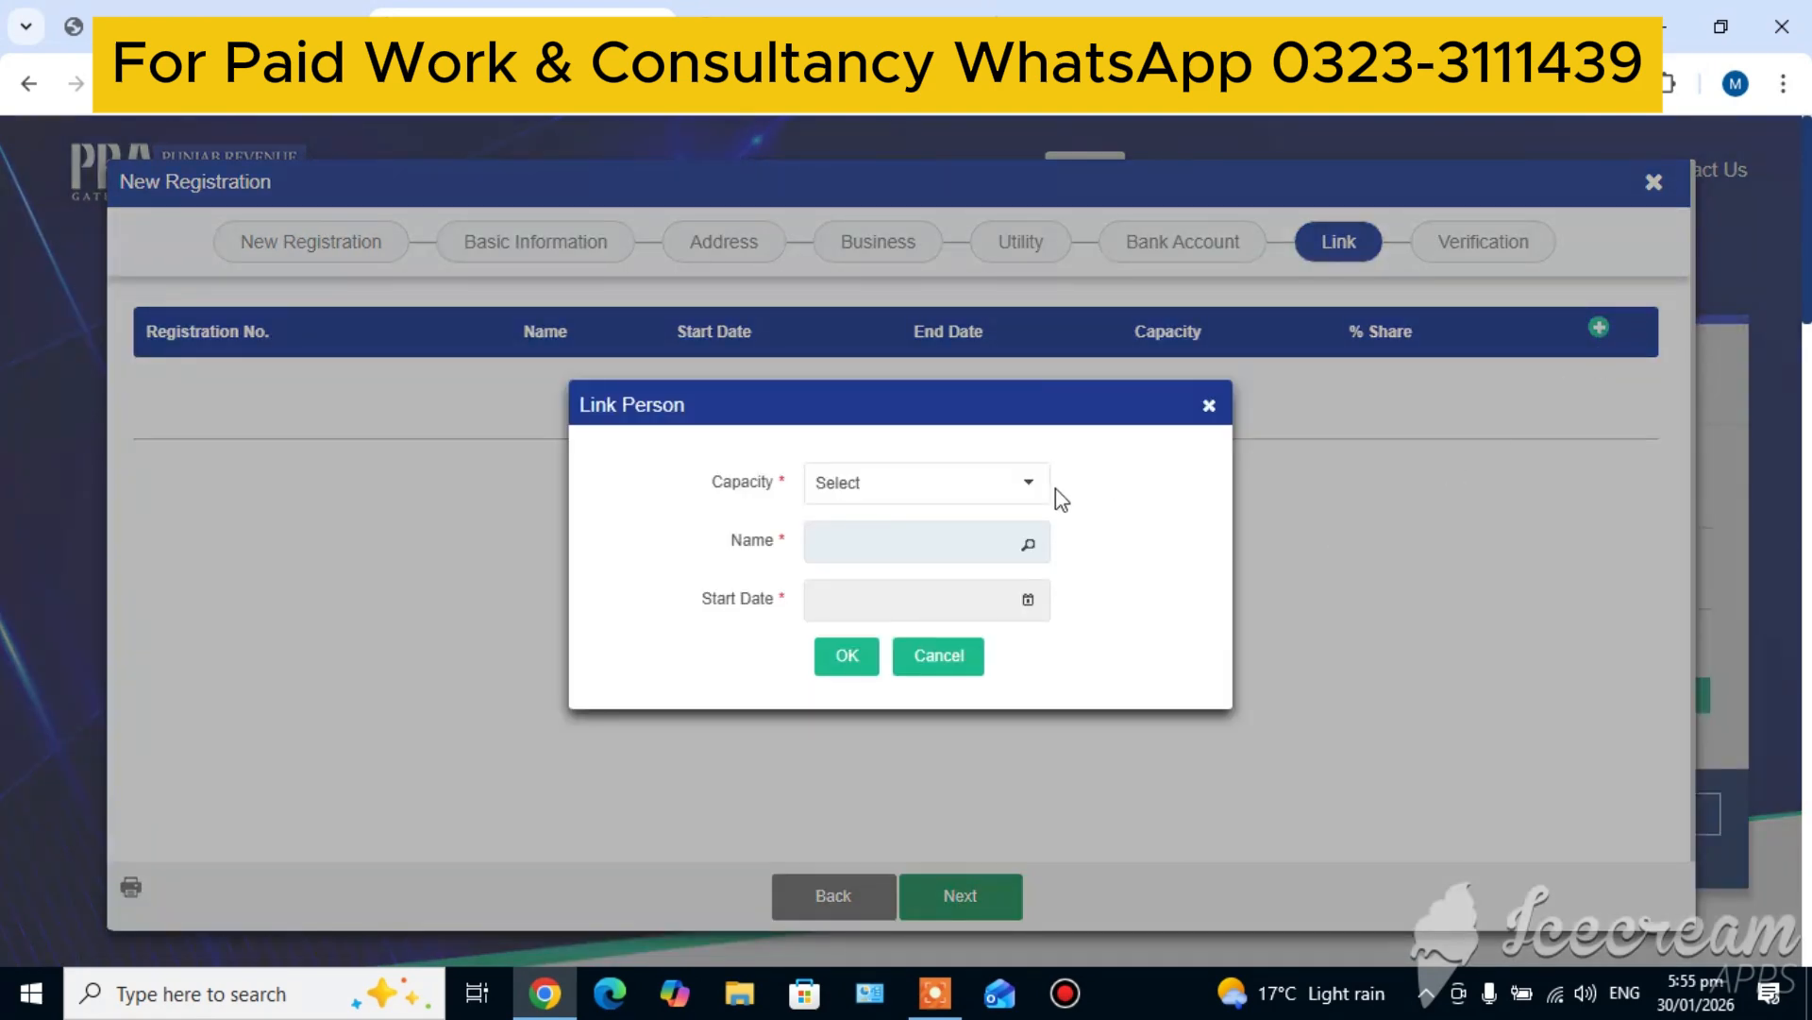
left_click(990, 491)
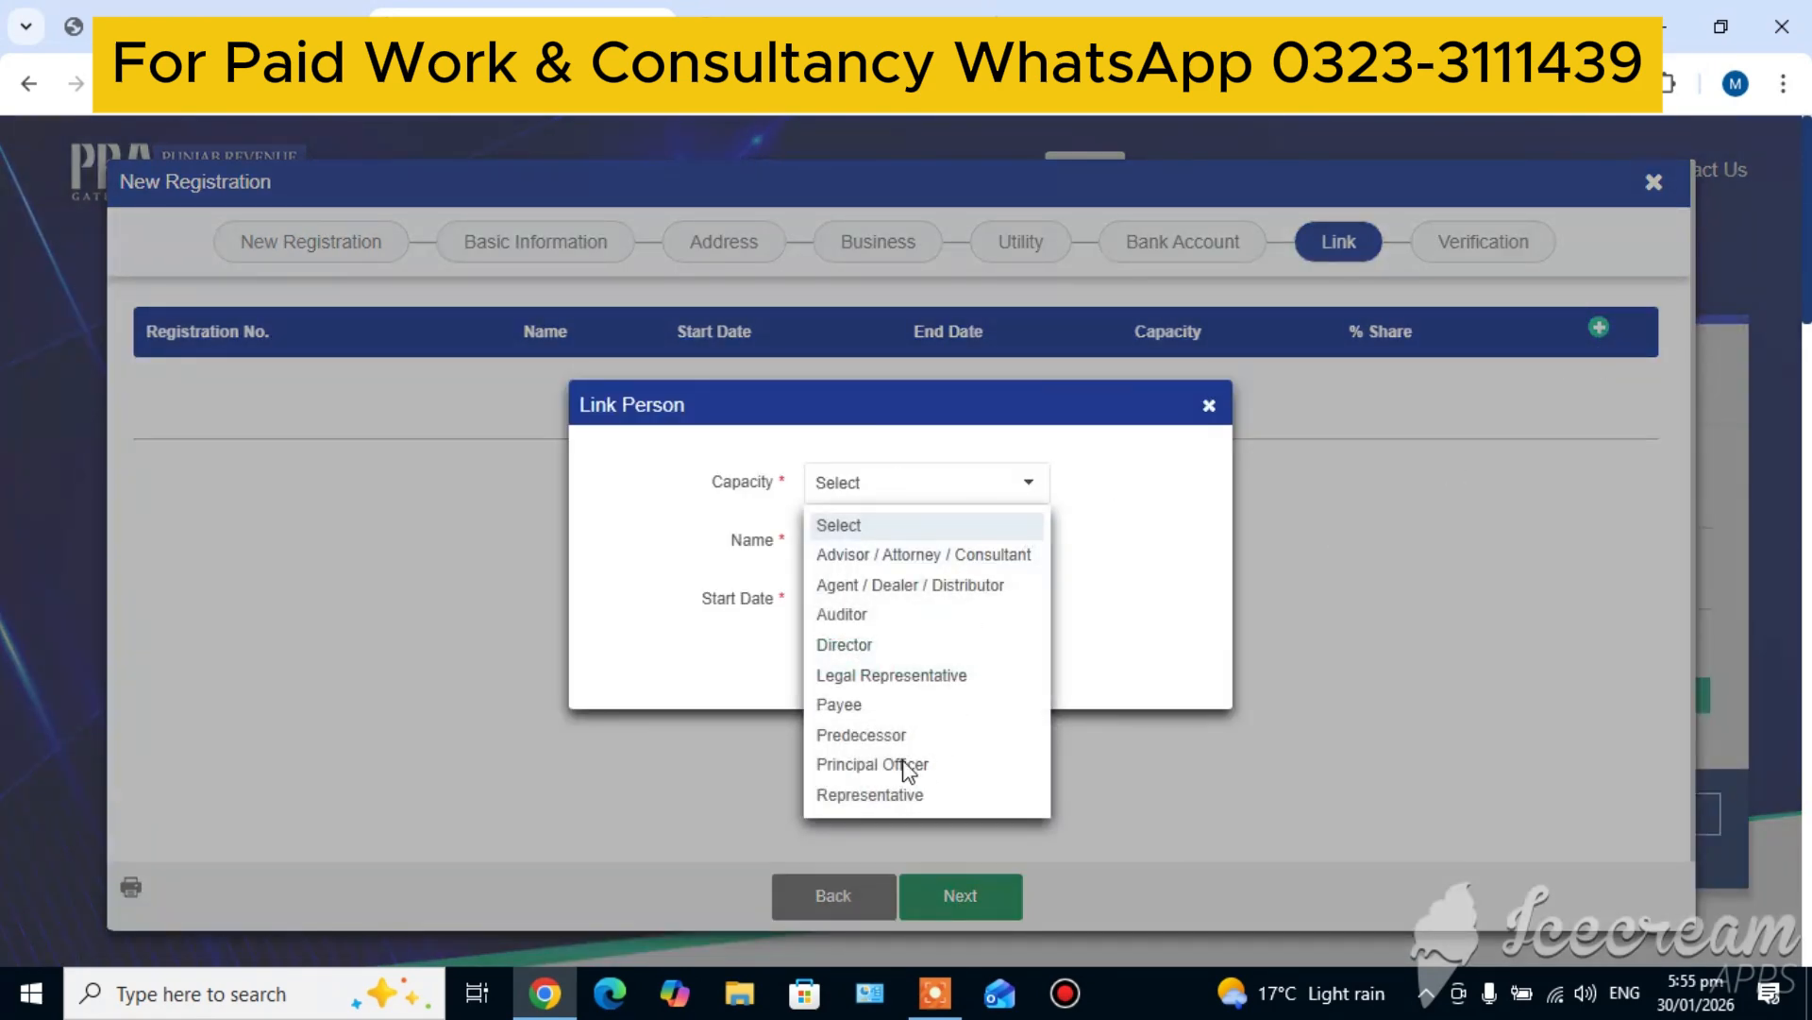
left_click(905, 765)
left_click(1029, 548)
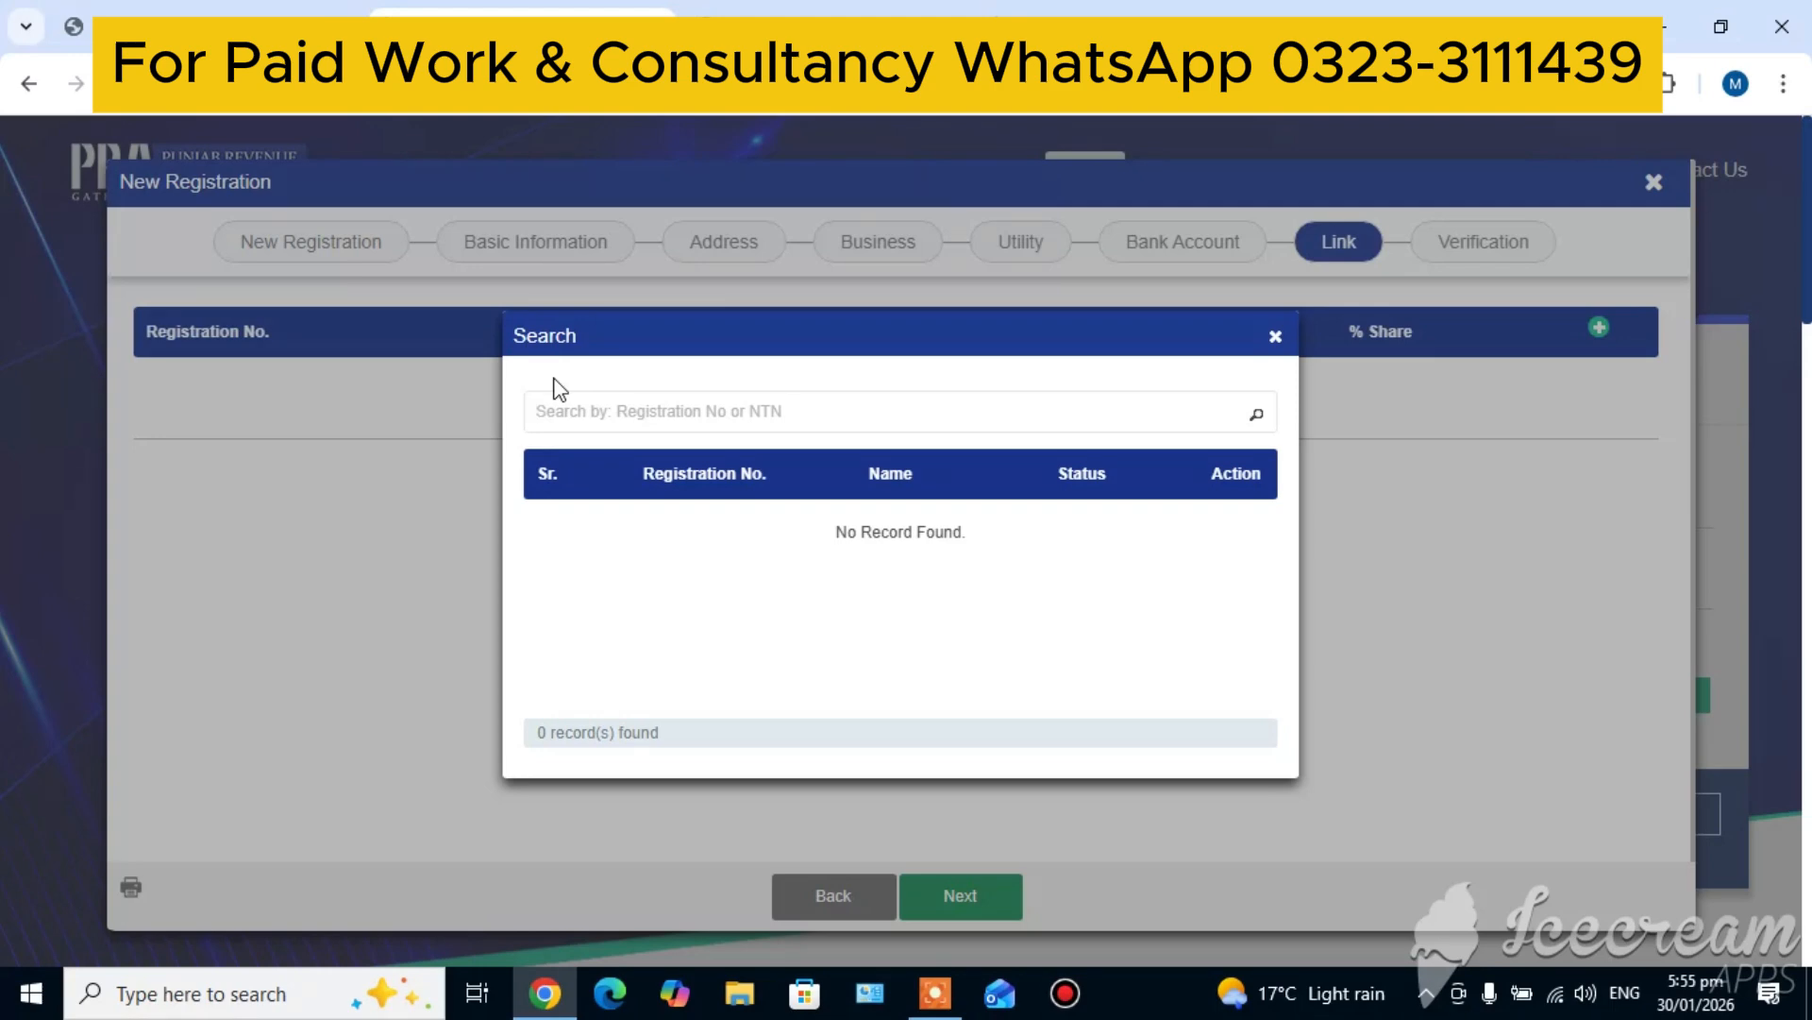
key("ctrl+v")
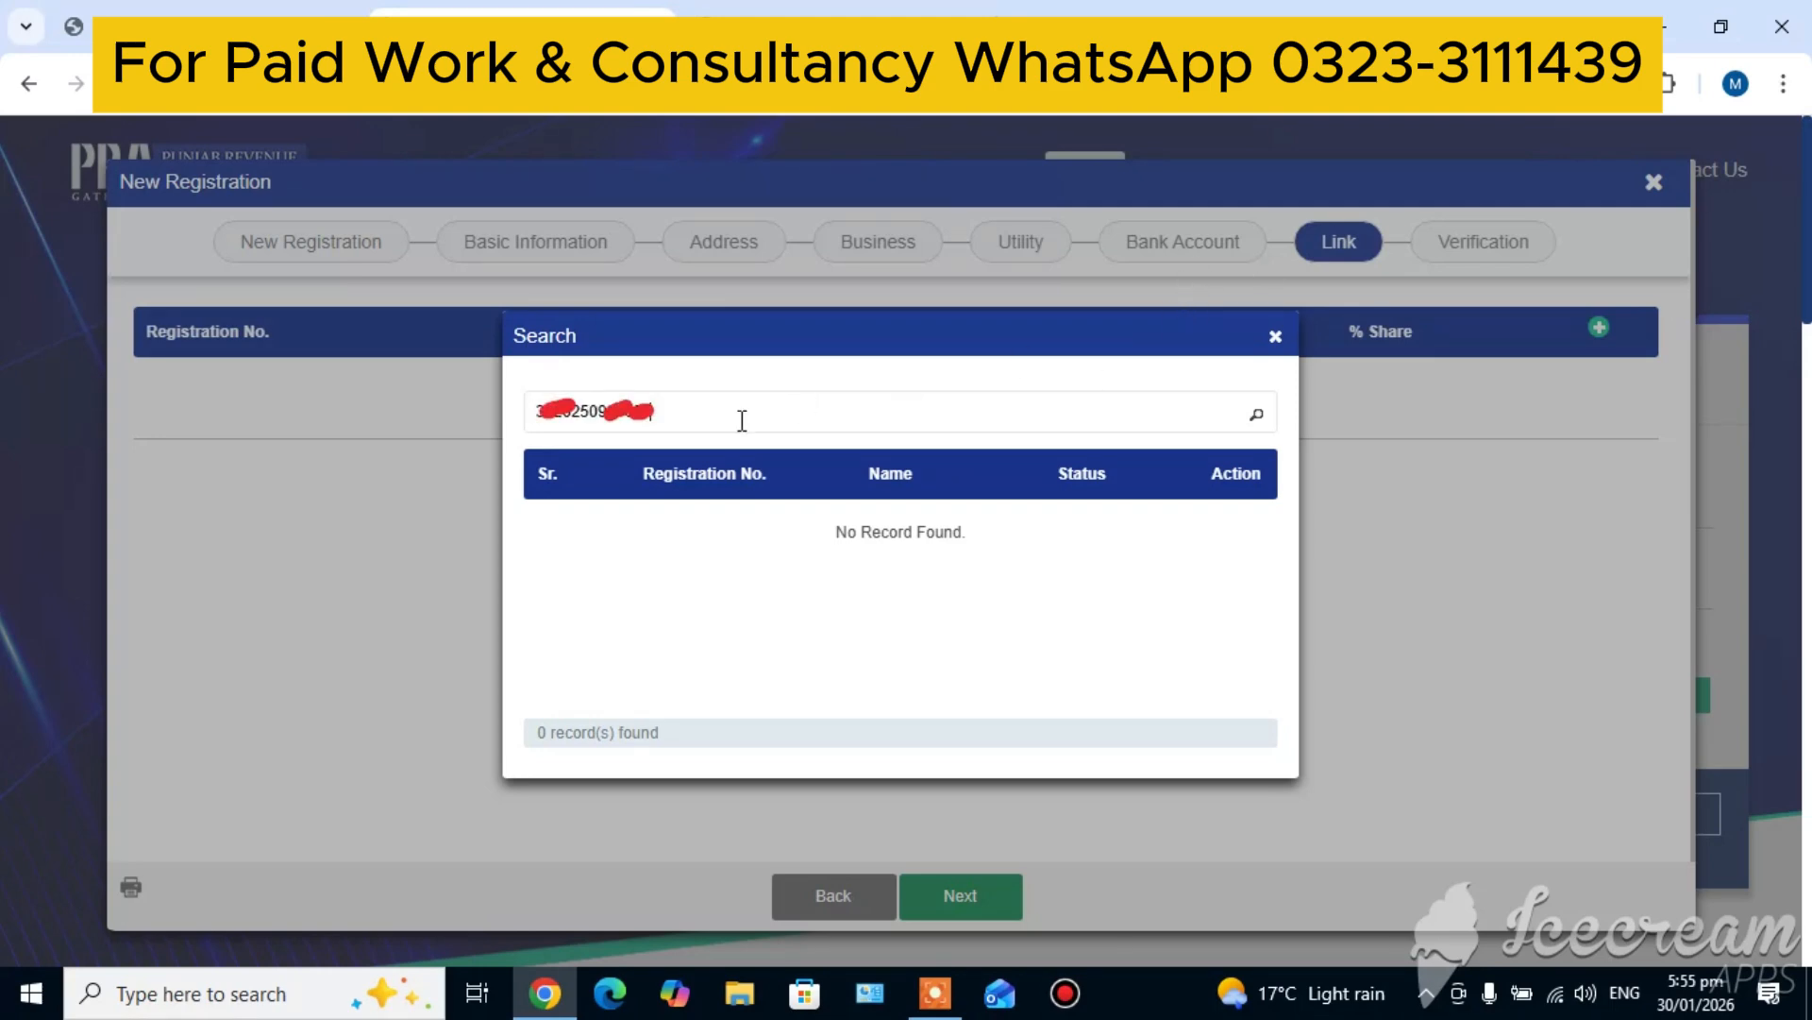
left_click(1259, 416)
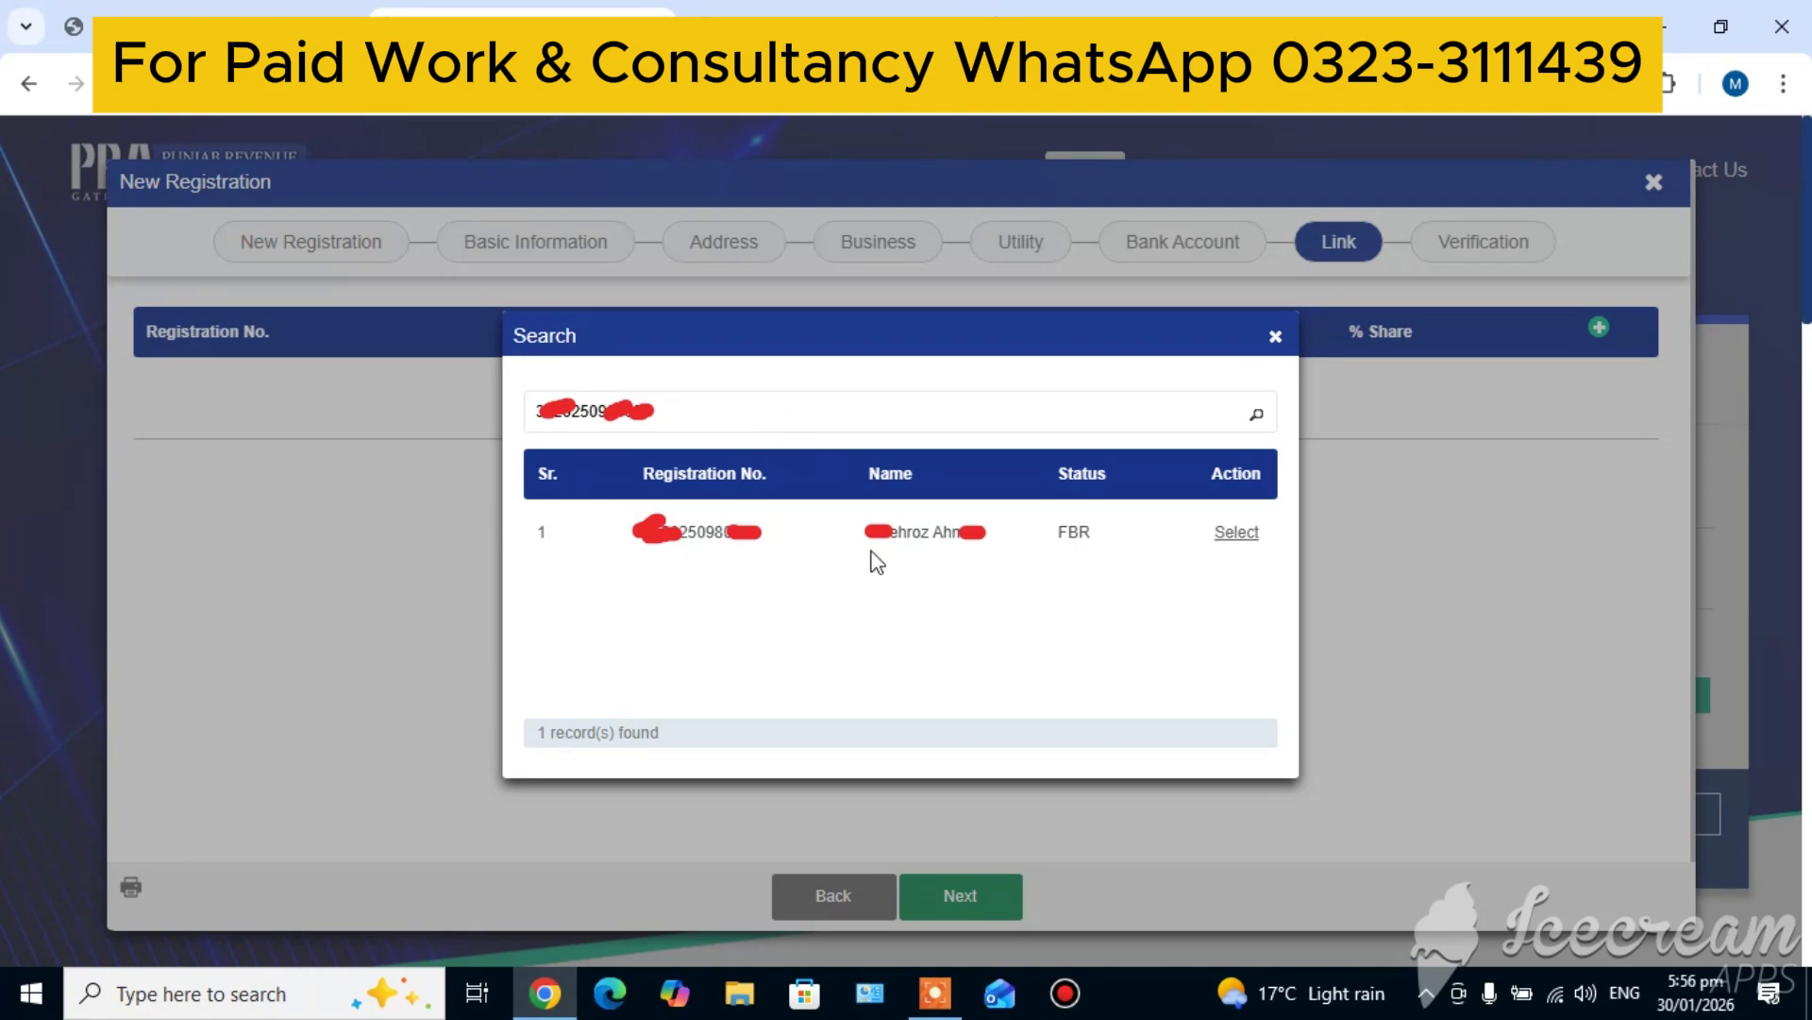
left_click(1240, 534)
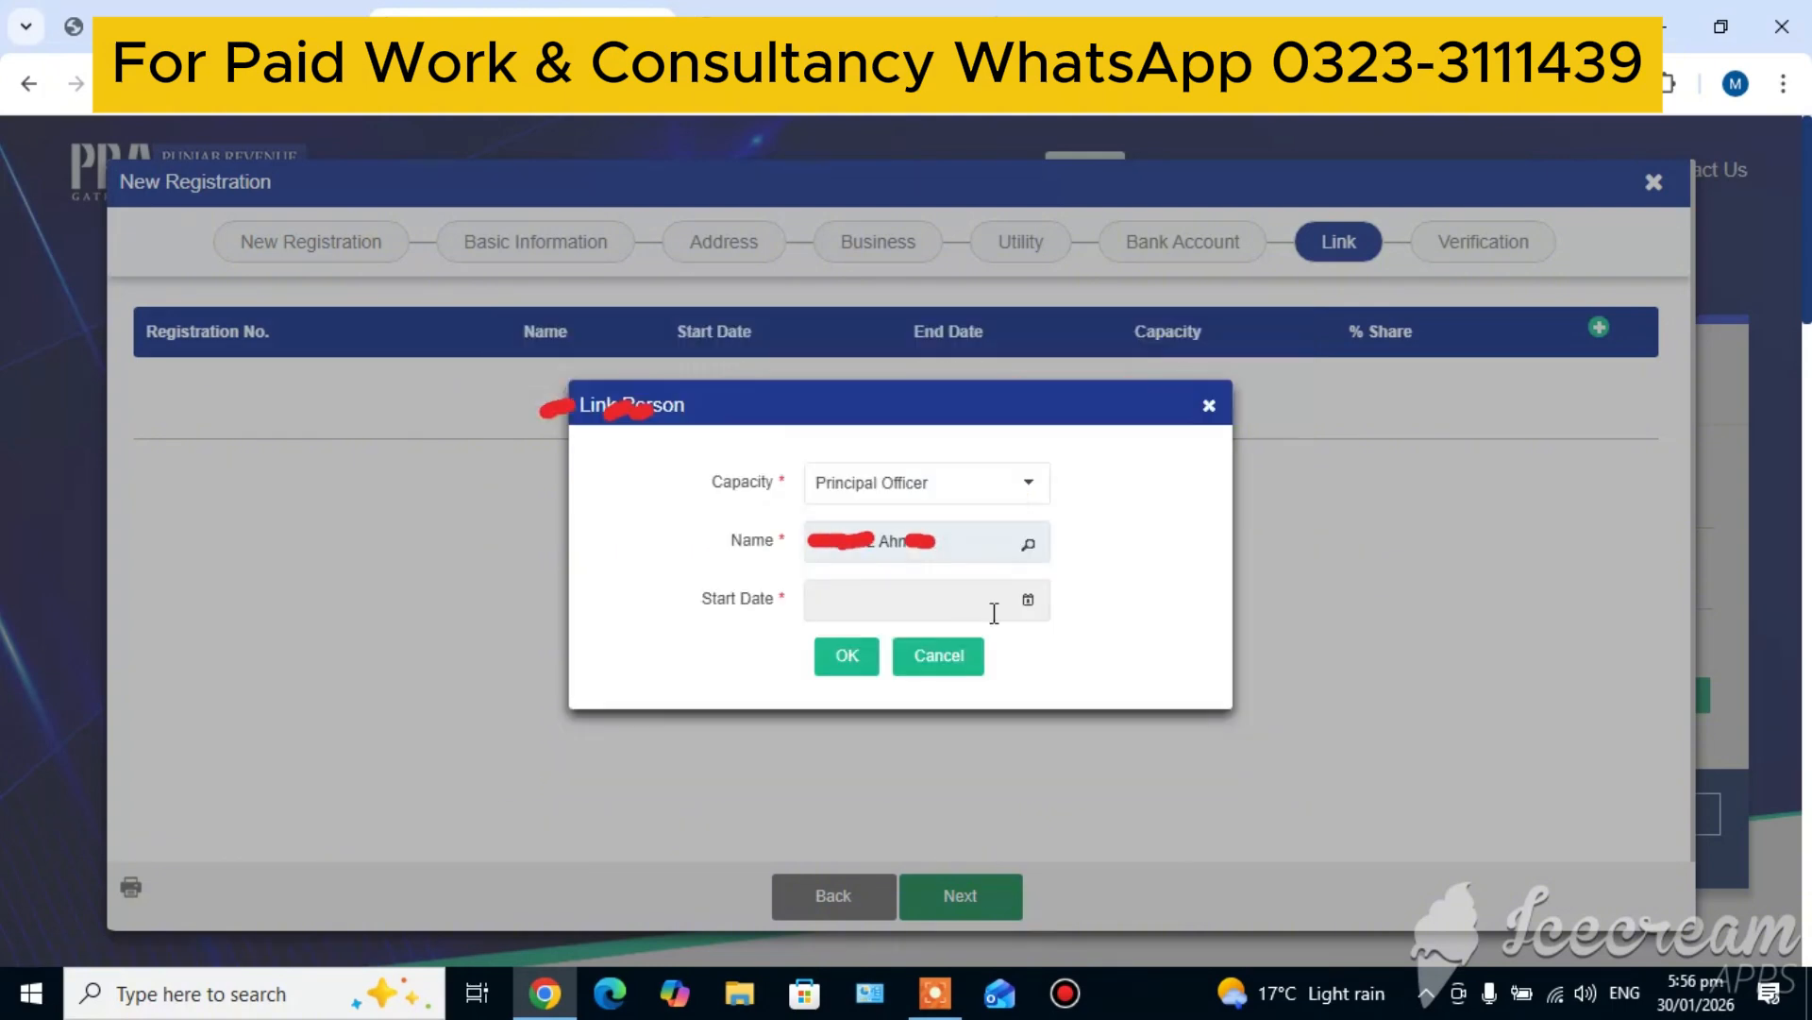
Set the linked Principal Officer's start date to 15-Jul-2022
left_click(1027, 600)
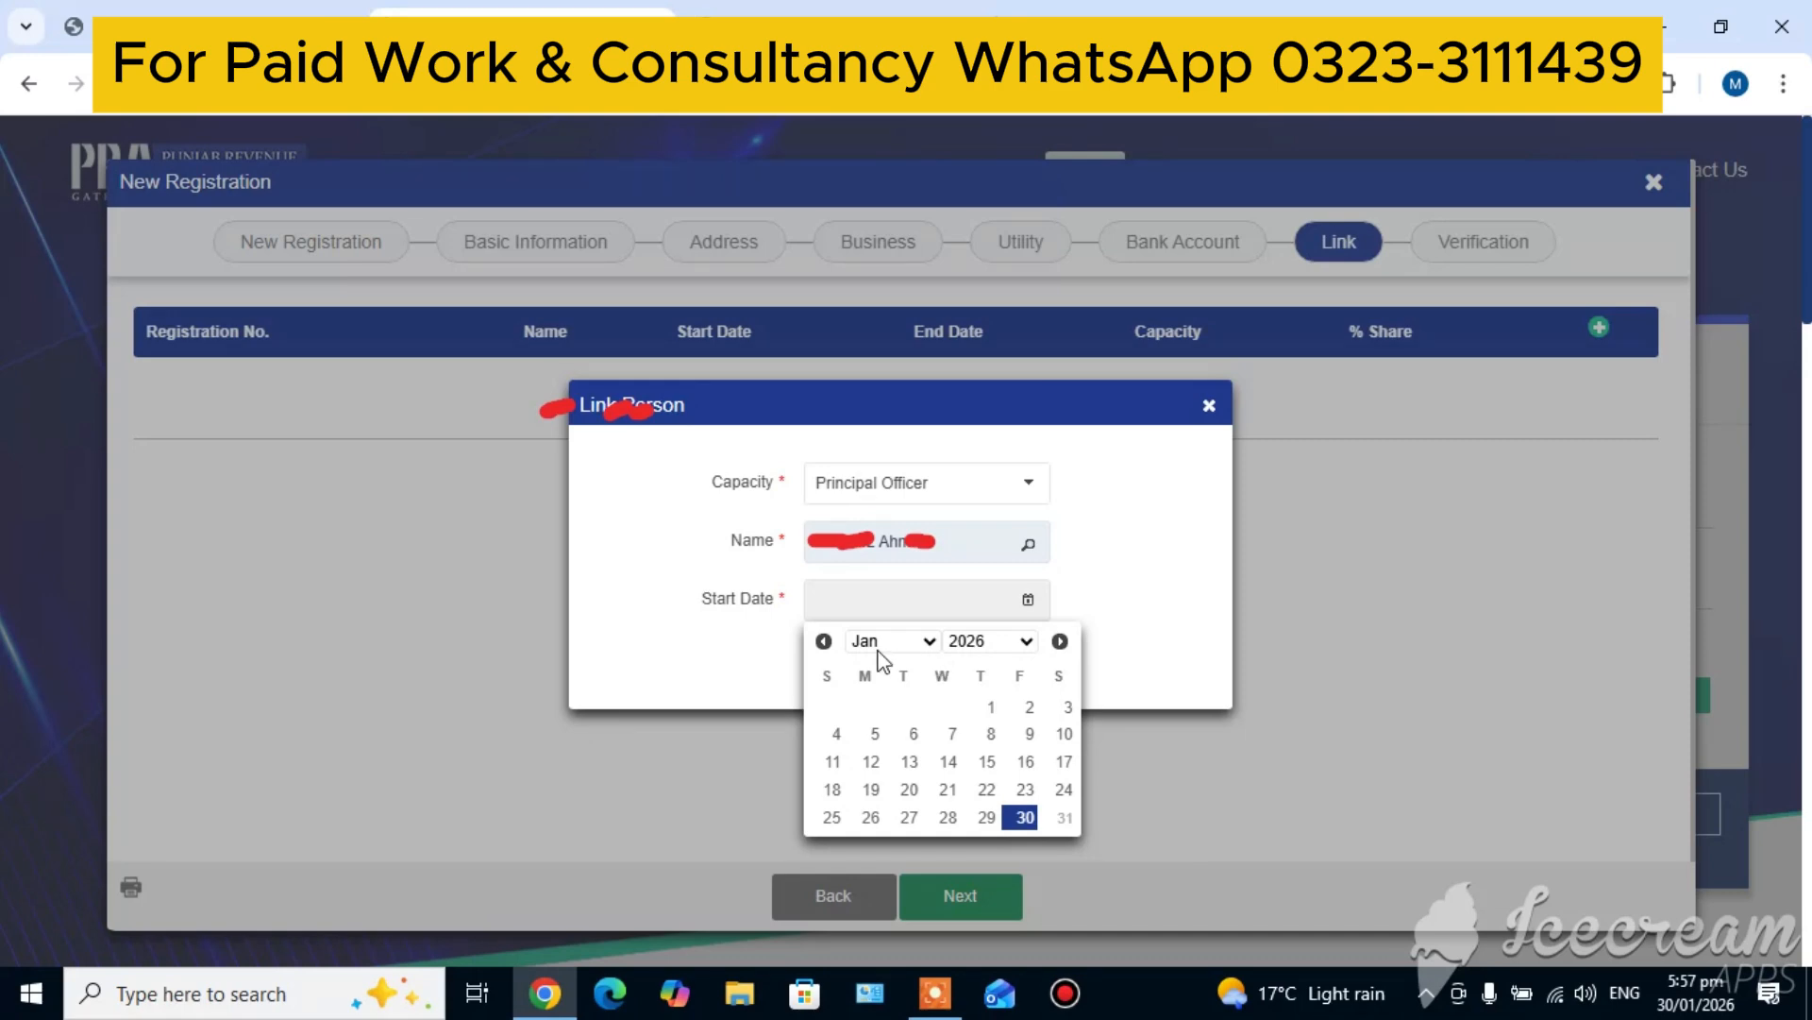
left_click(980, 649)
left_click(972, 495)
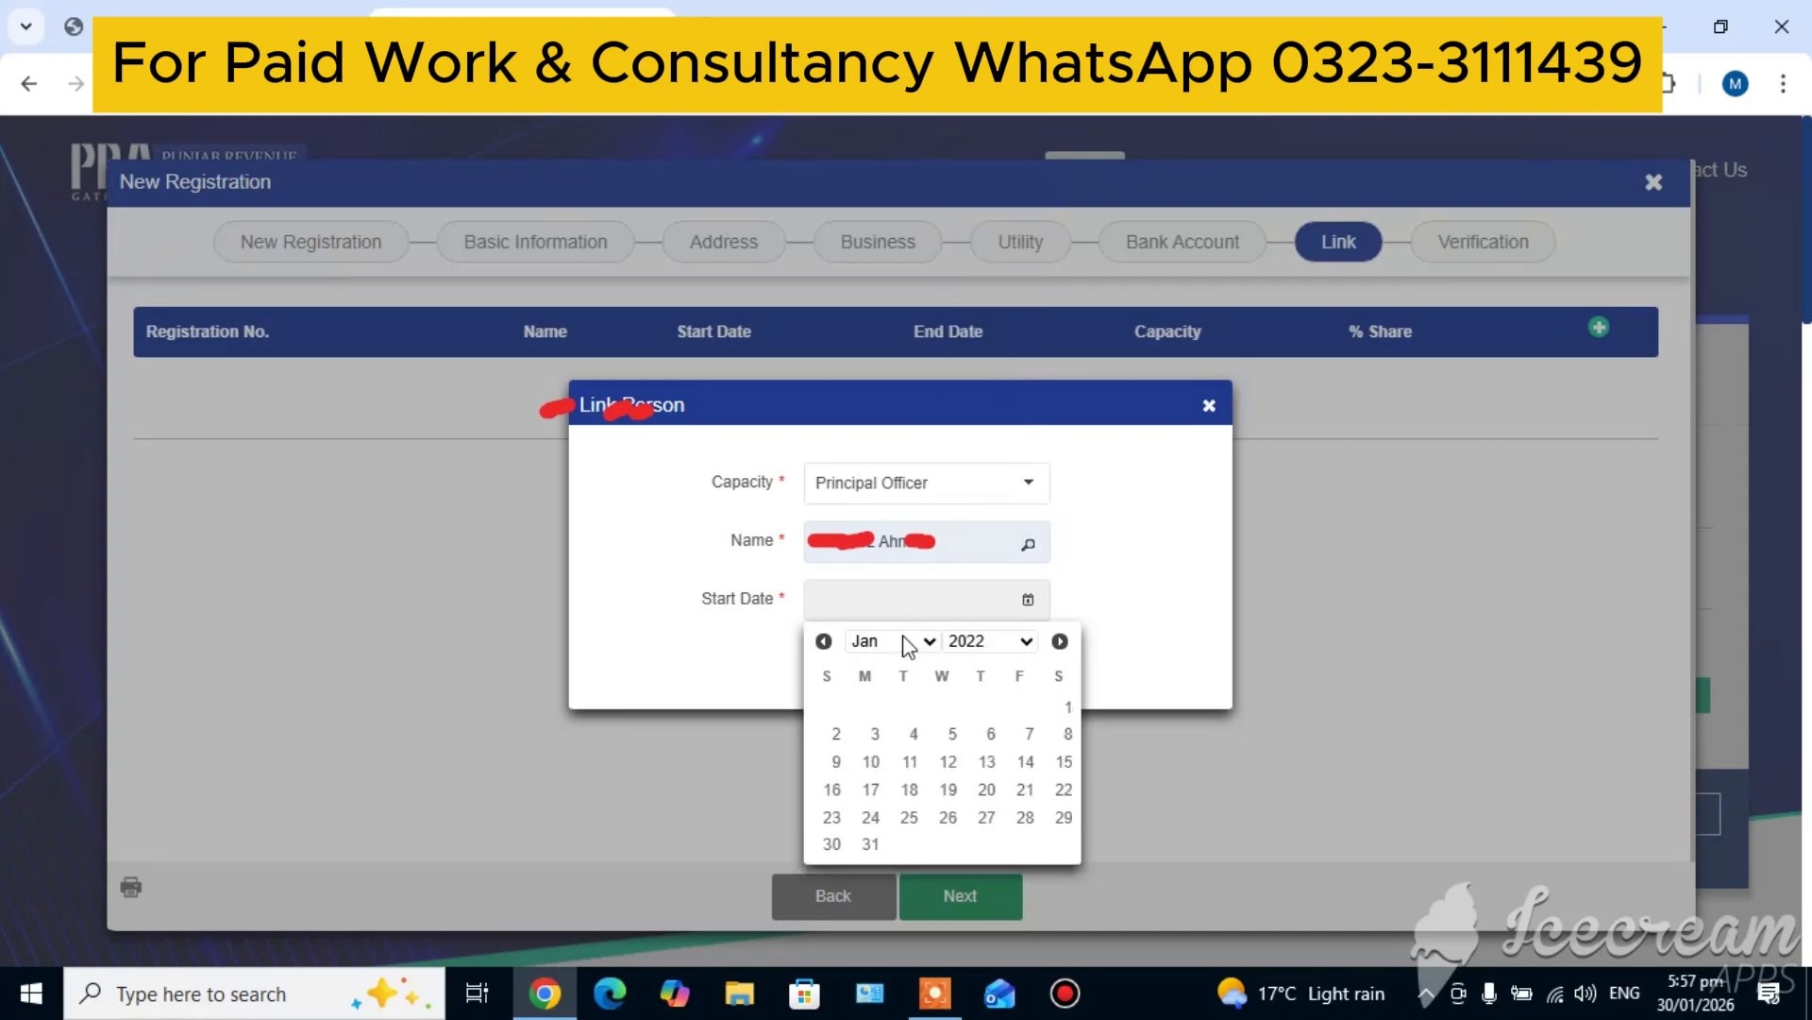
left_click(897, 642)
left_click(861, 461)
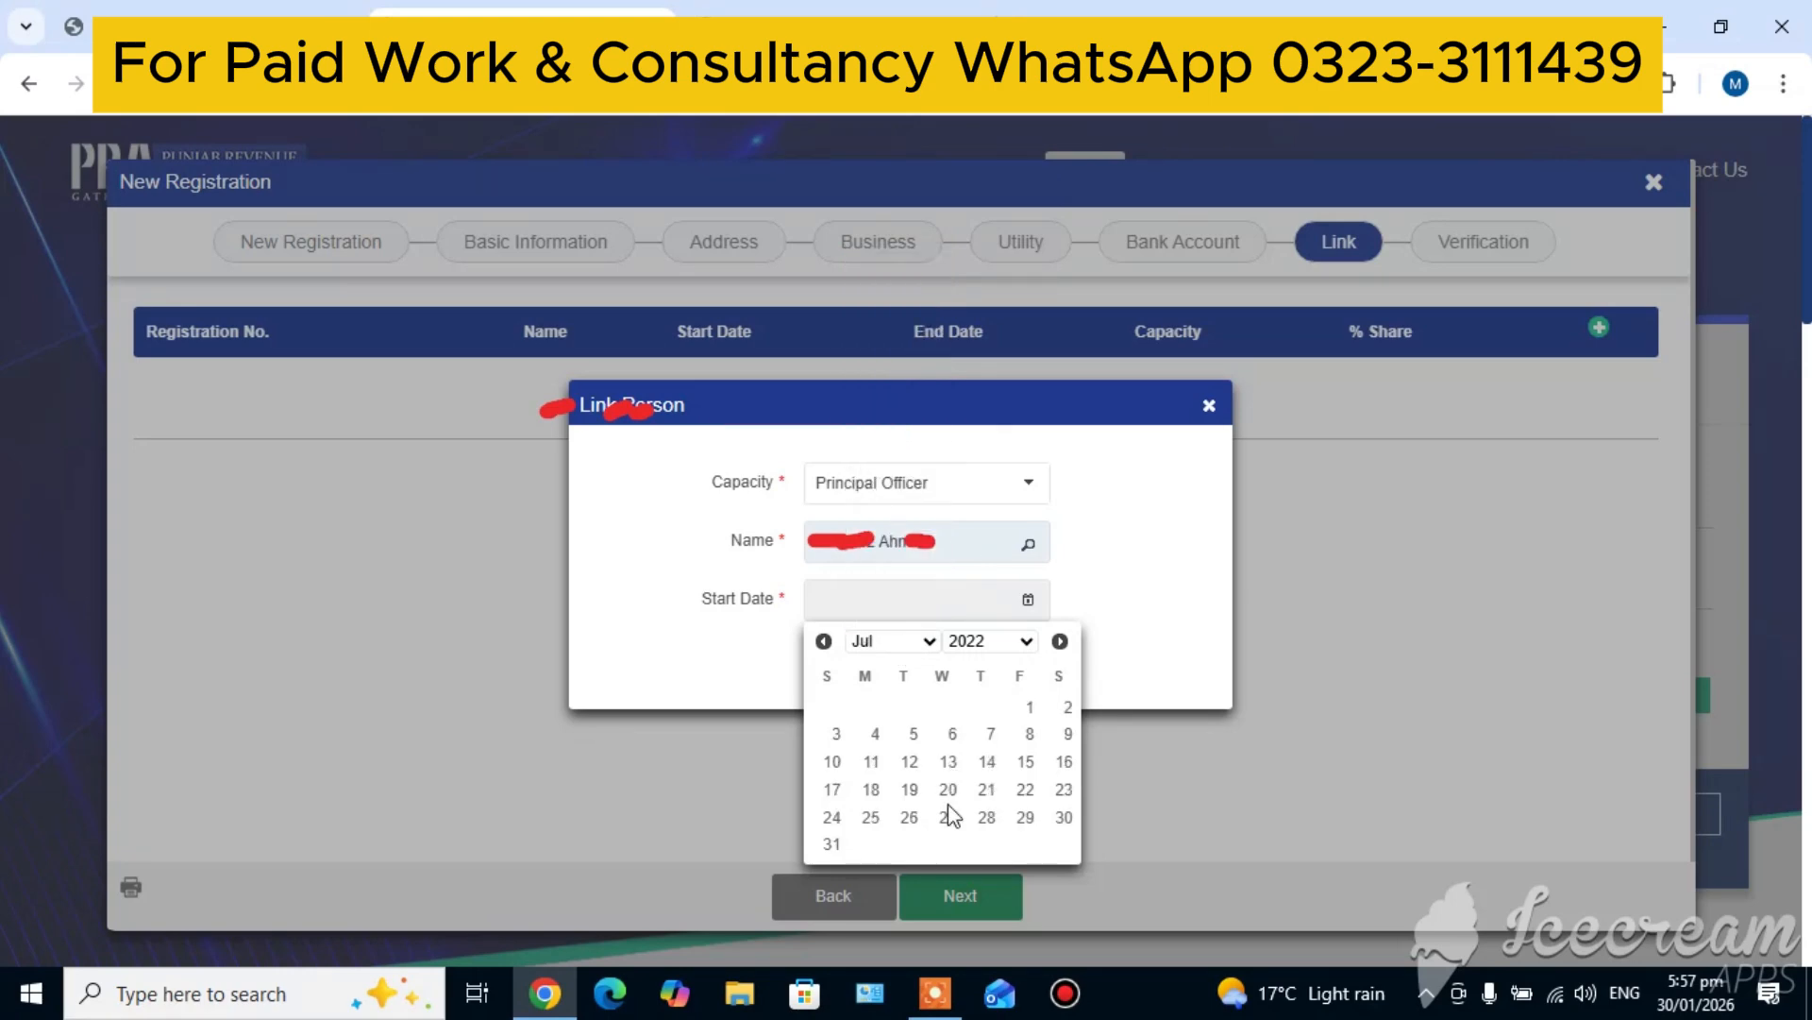
left_click(1027, 763)
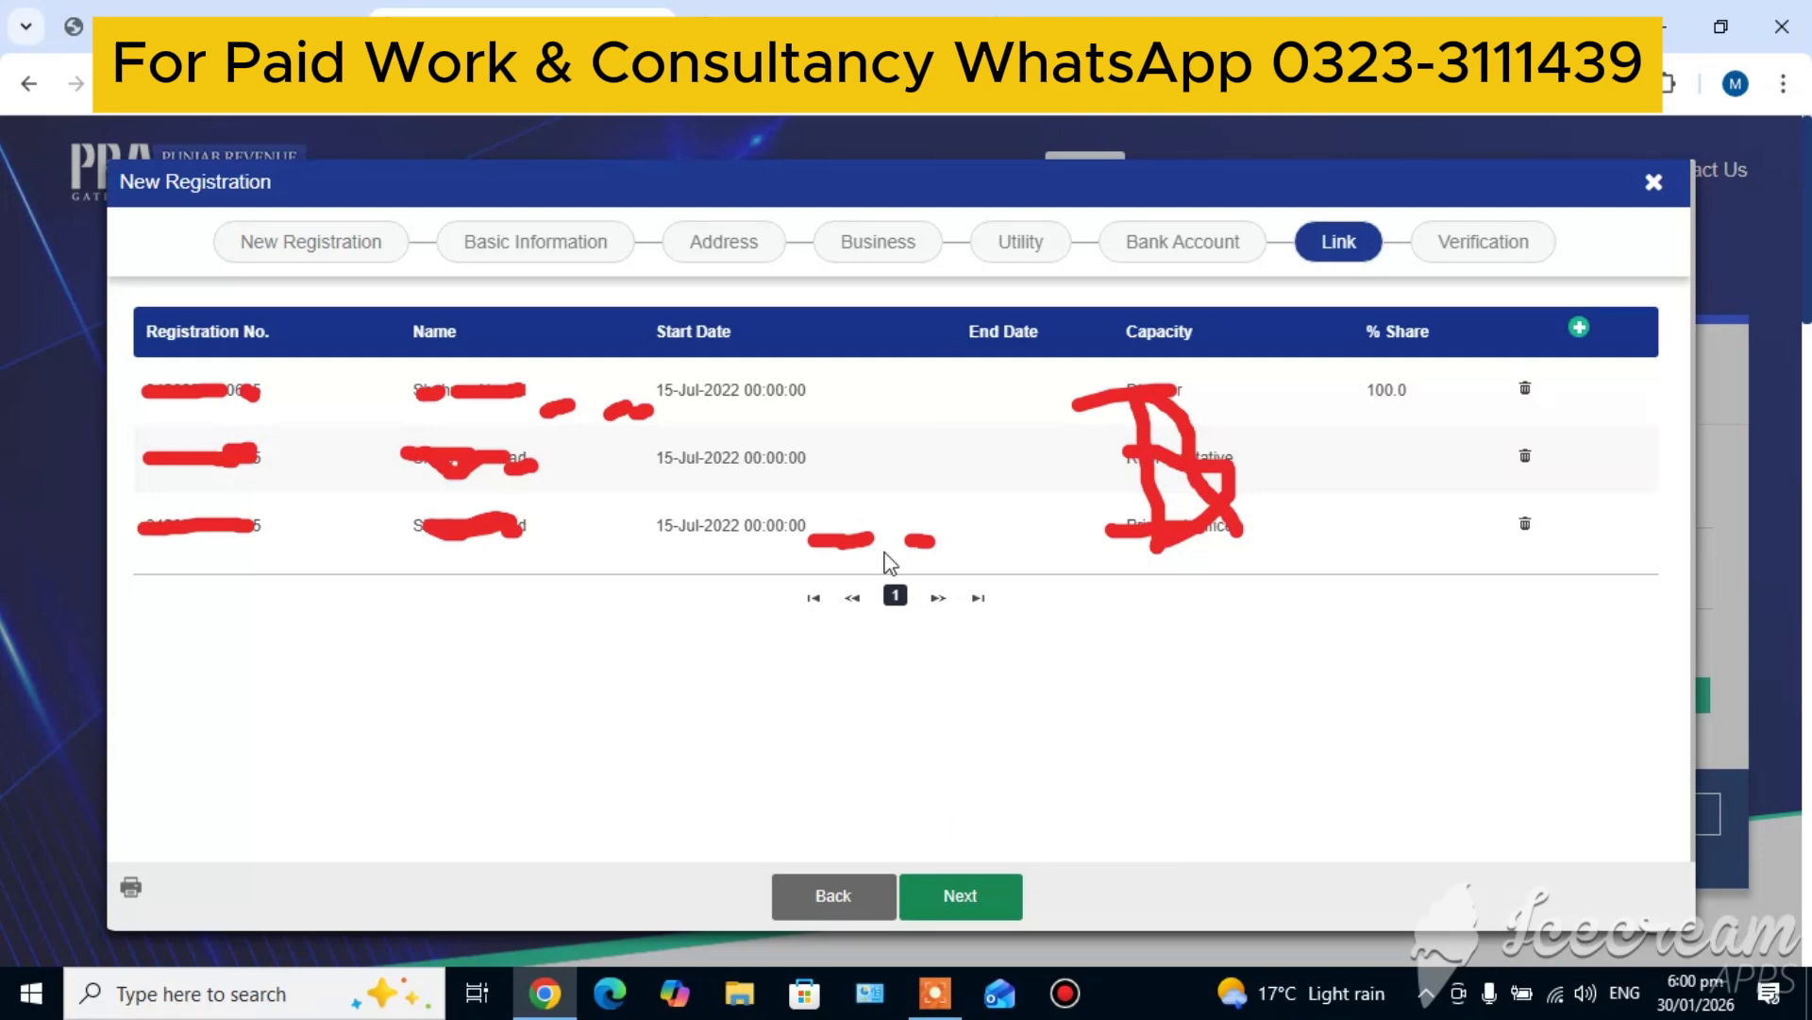
Proceed from the Link stage to Verification, confirm the declaration and acknowledge the password delivery notice
left_click(971, 901)
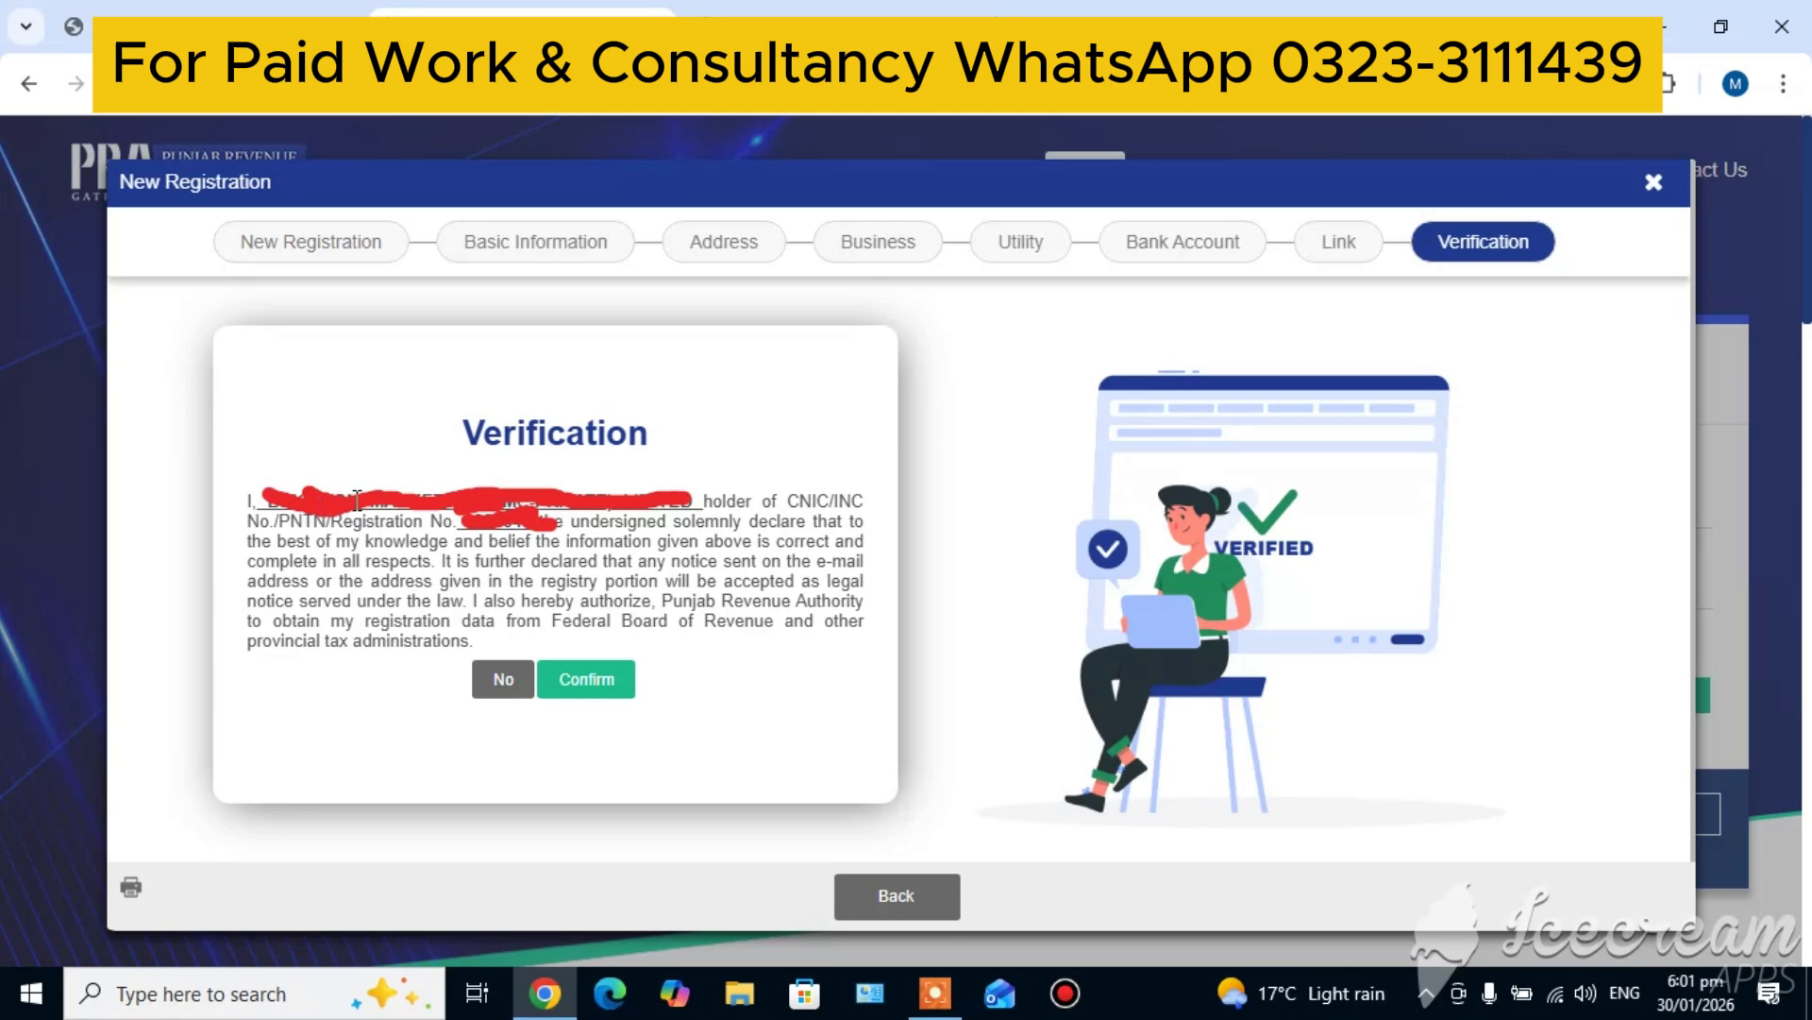
left_click(598, 692)
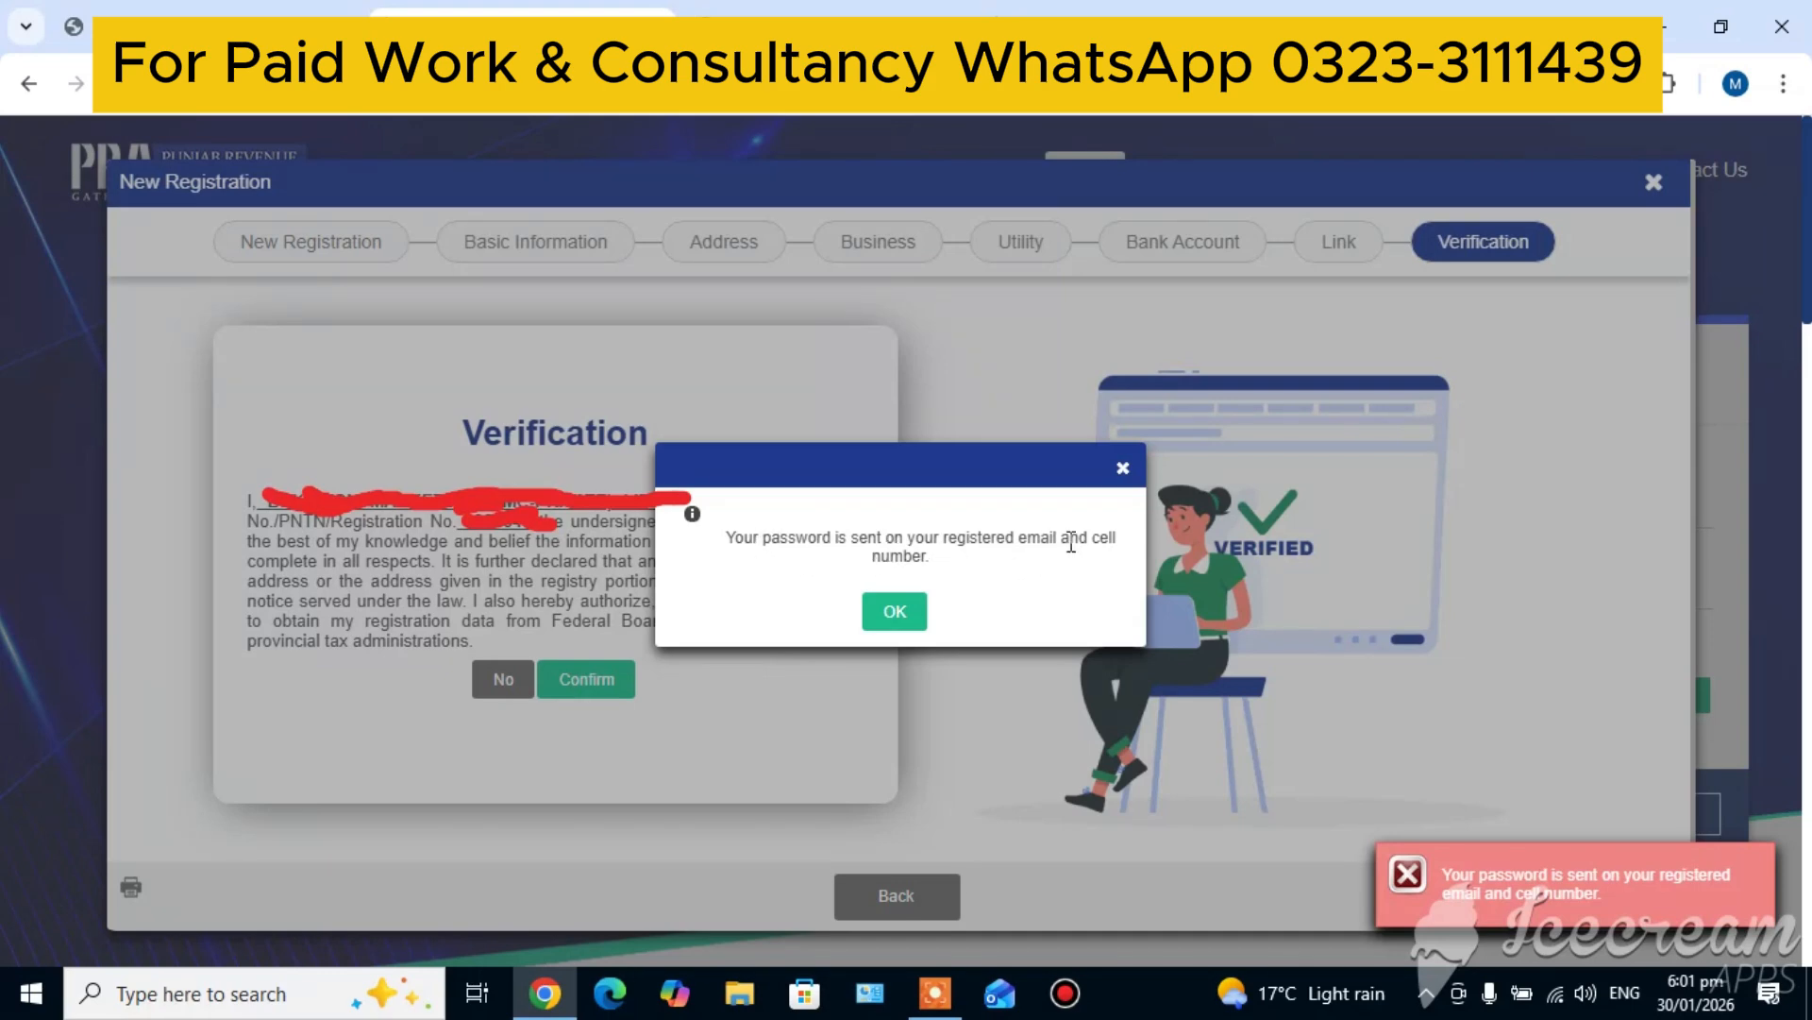
mouse_move(1474, 847)
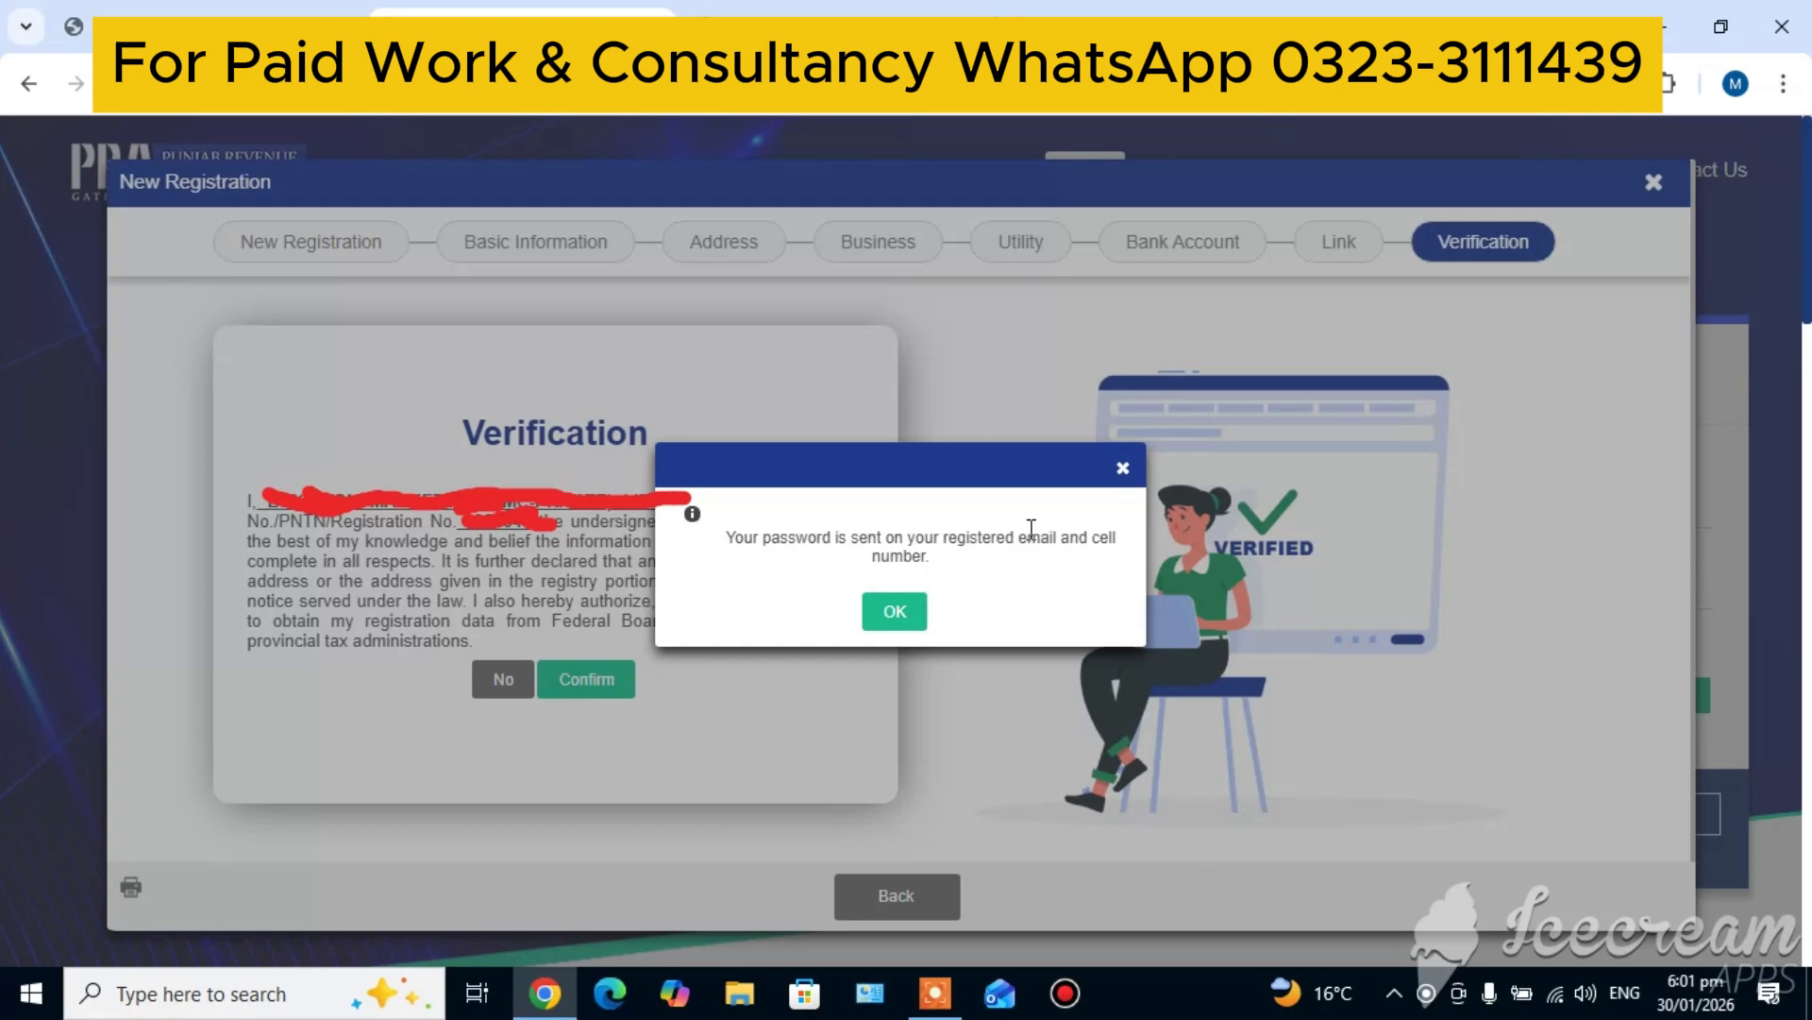
left_click(891, 615)
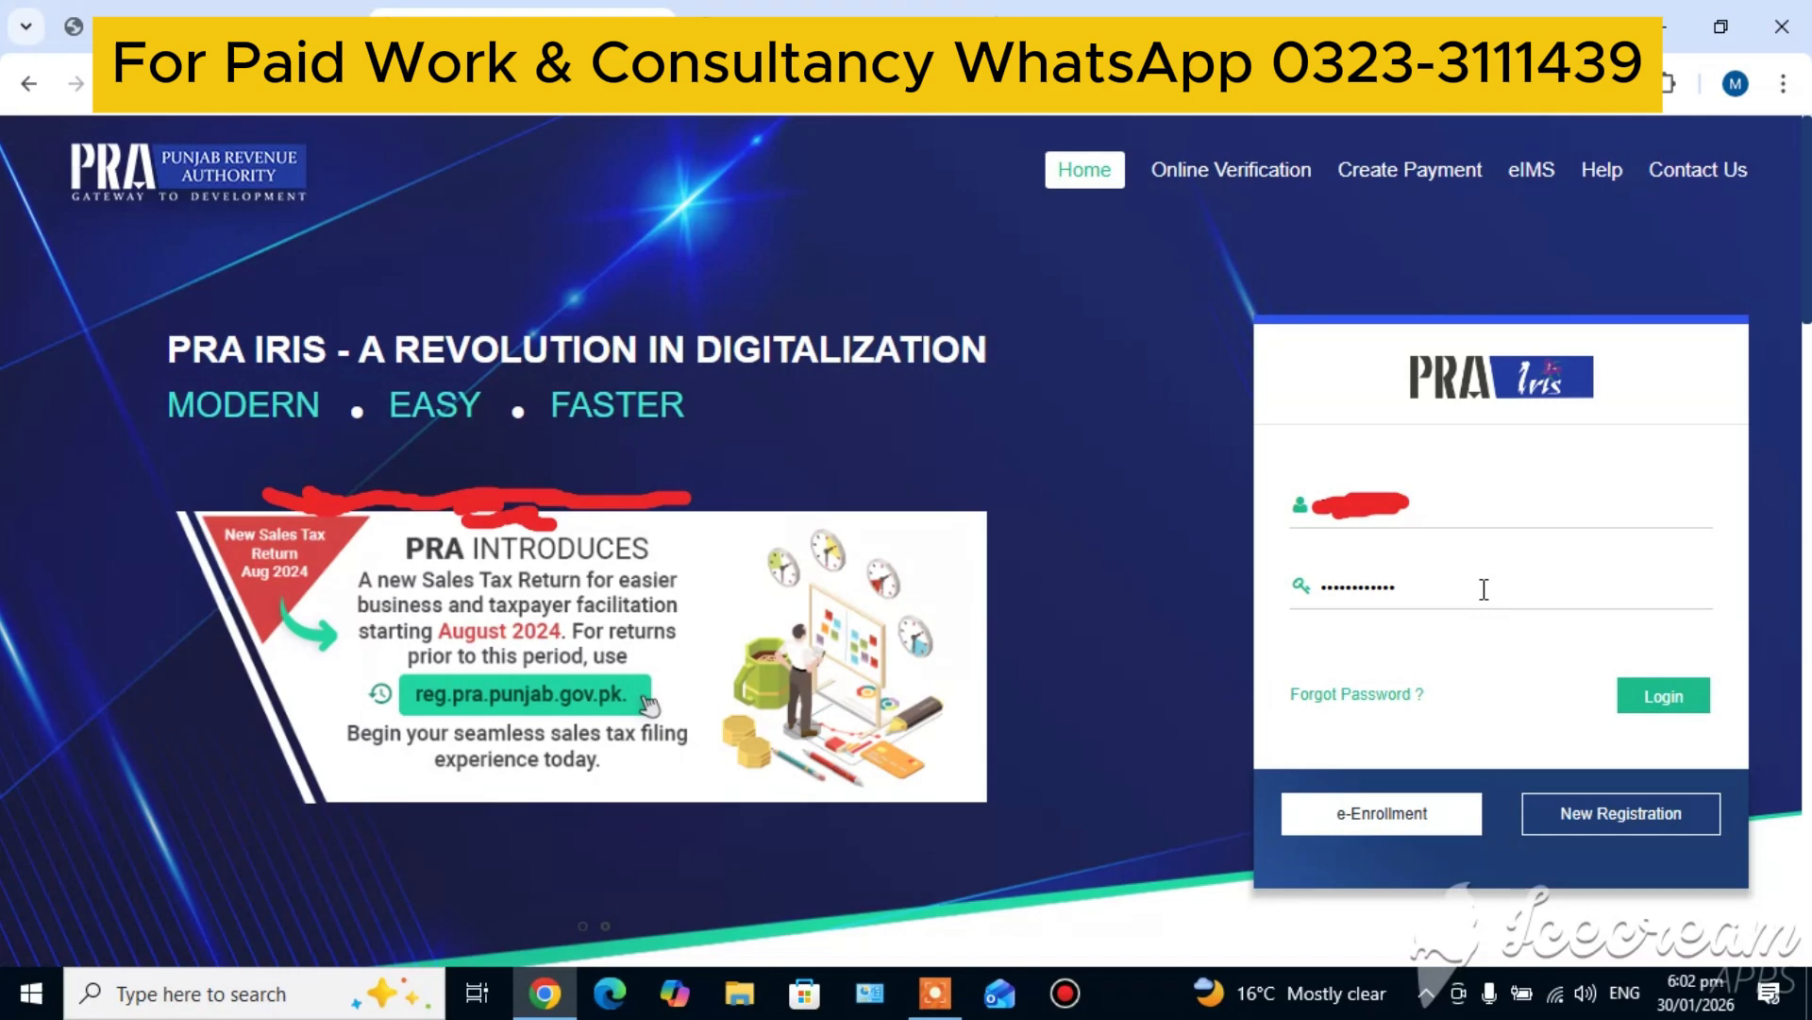
Log in to the PRA Iris portal with the filled-in account credentials
left_click(1664, 696)
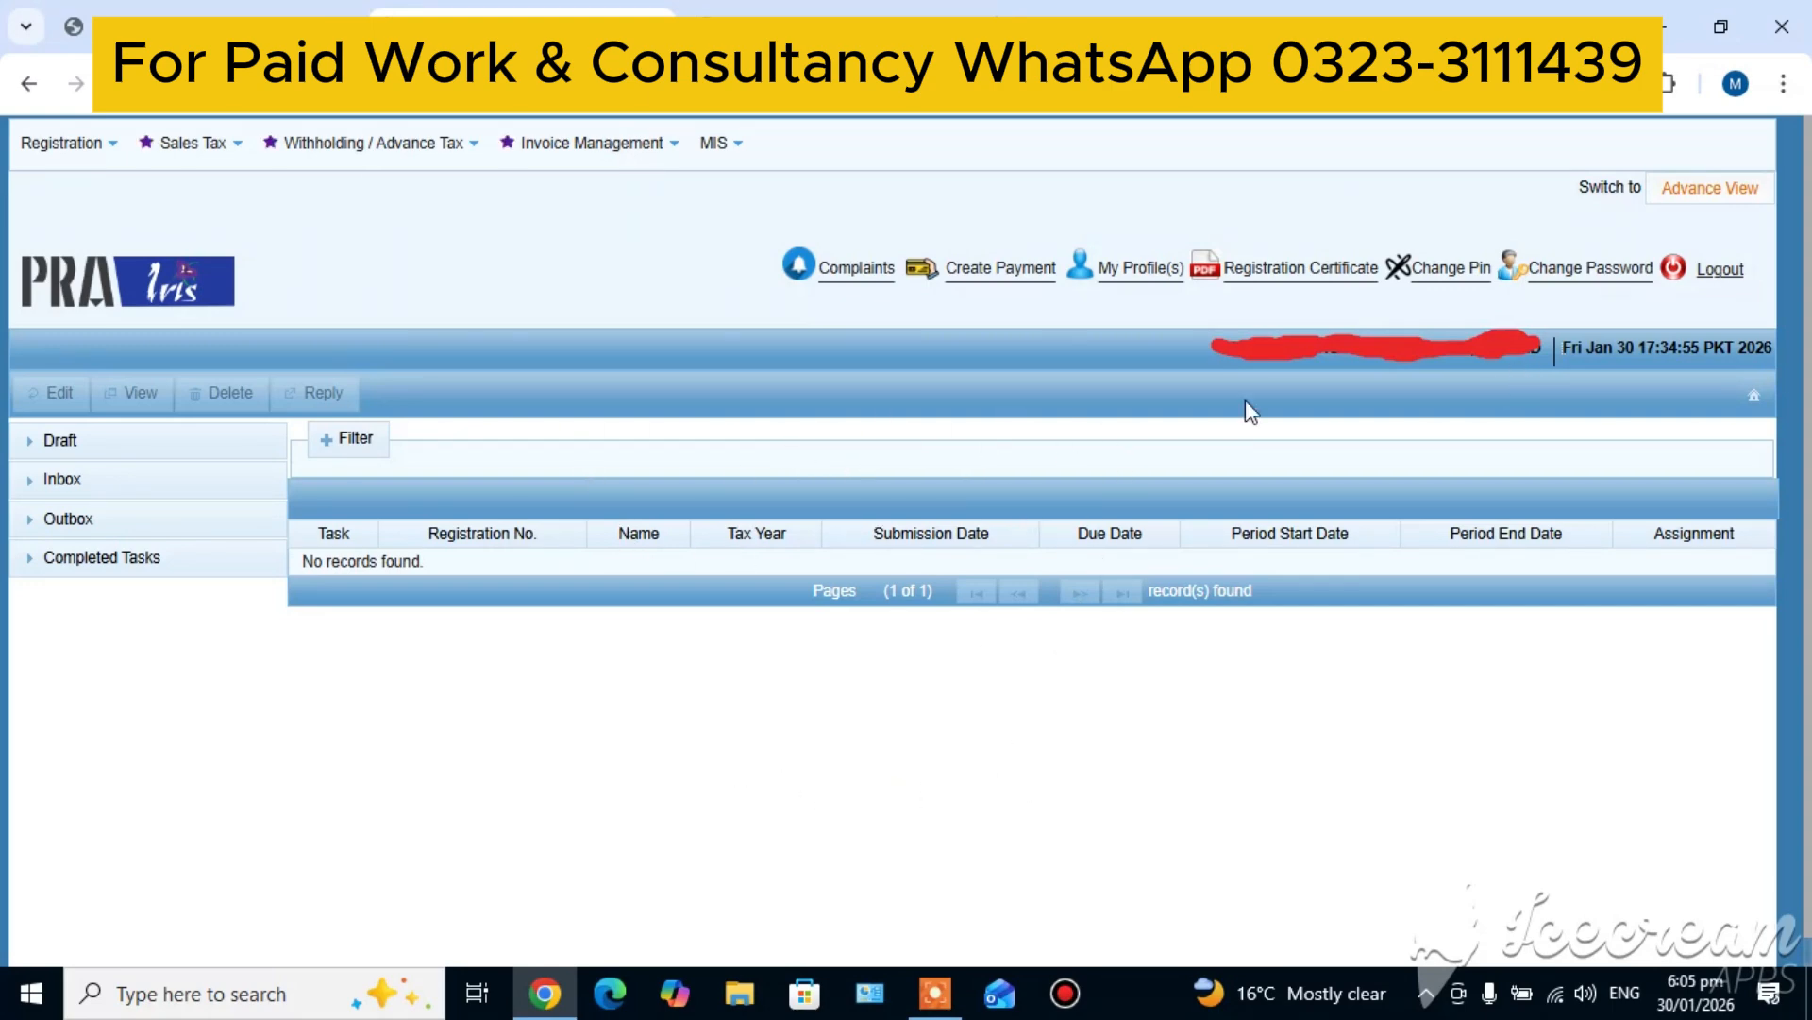
left_click(935, 993)
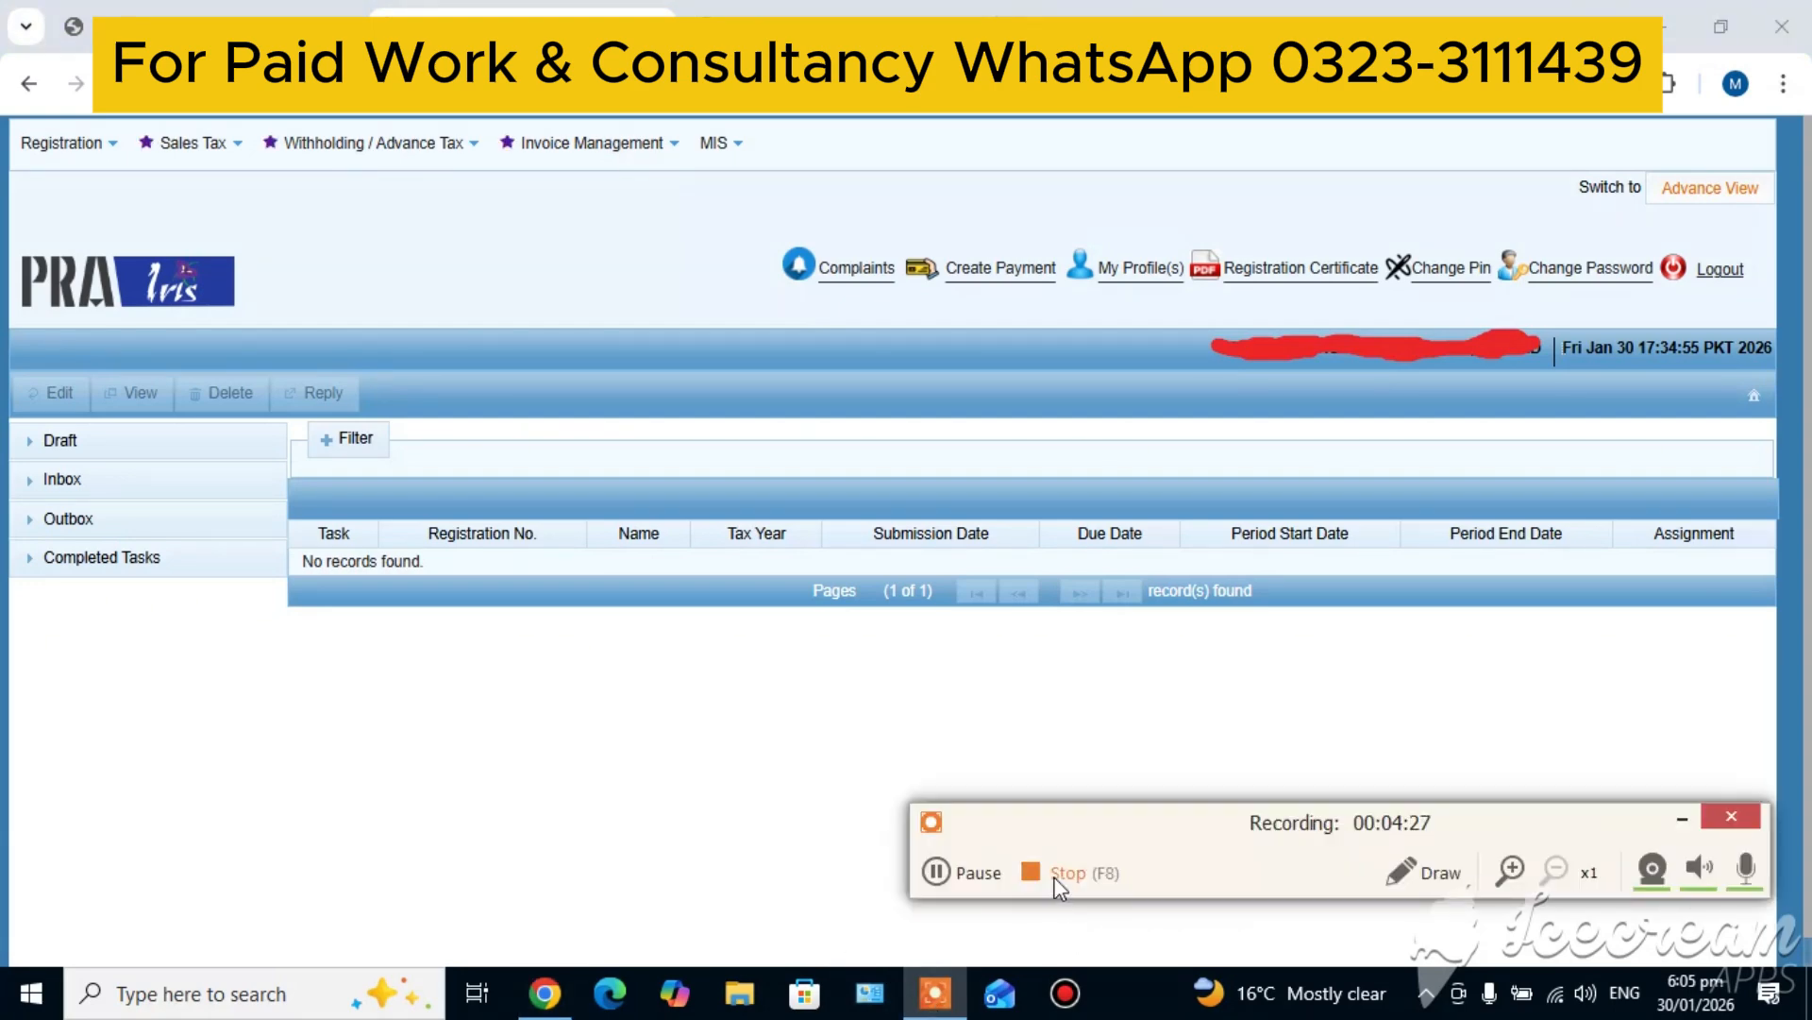